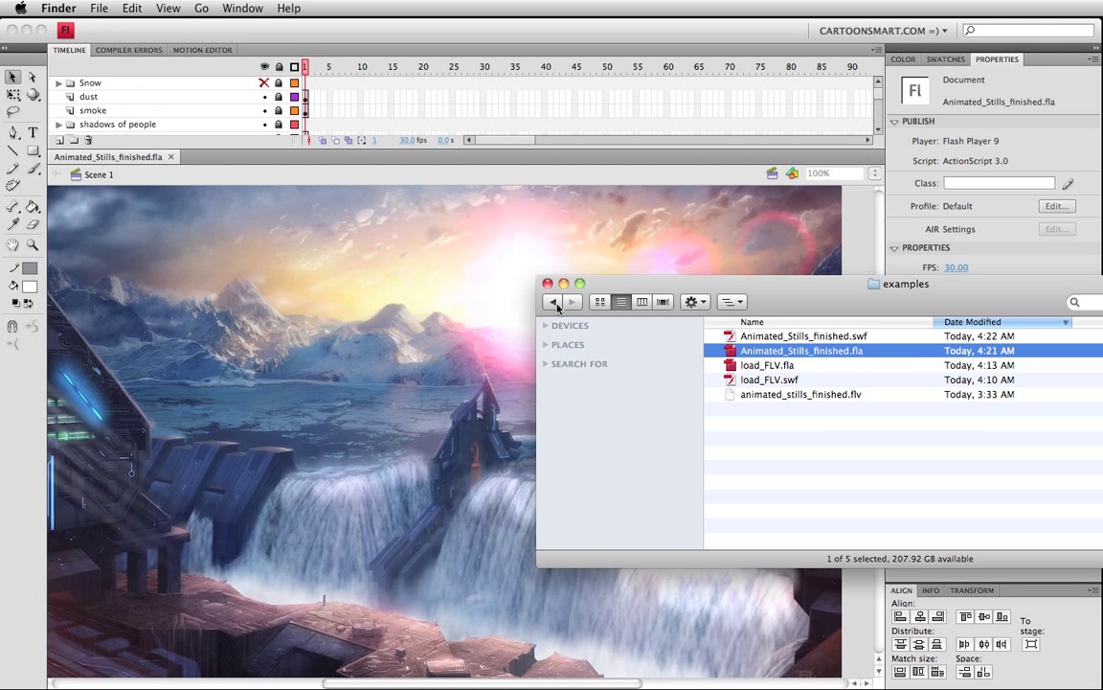
Open the examples folder in Animated_Stills_part4, select the exported .swf, and return to Flash
left_click(553, 302)
left_click(821, 337)
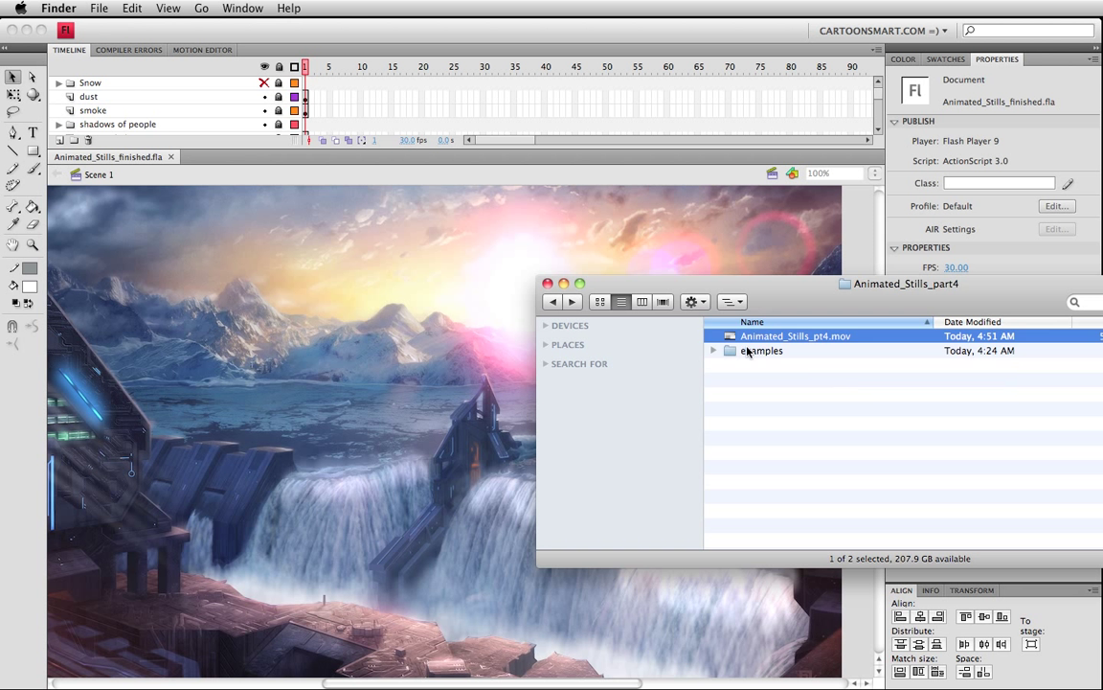
double_click(752, 350)
left_click(860, 353)
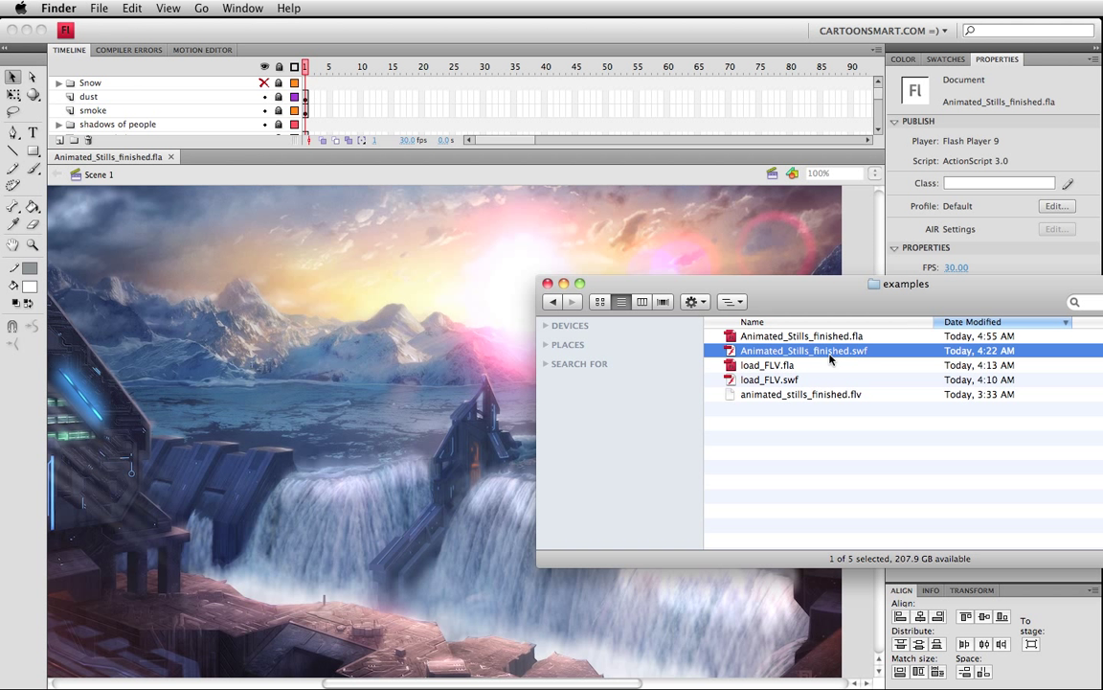
left_click_drag(737, 280, 1025, 334)
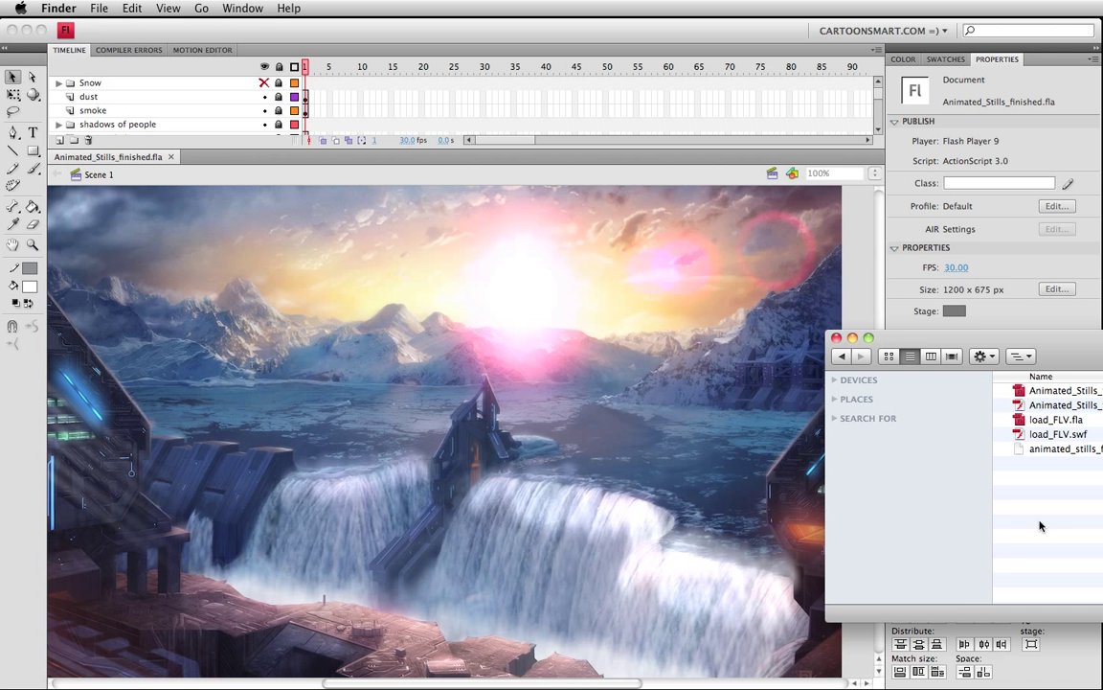
left_click(862, 281)
Test the movie (Cmd+Return) to preview Animated_Stills_finished.swf with its snow and lens flare
key("super+Return")
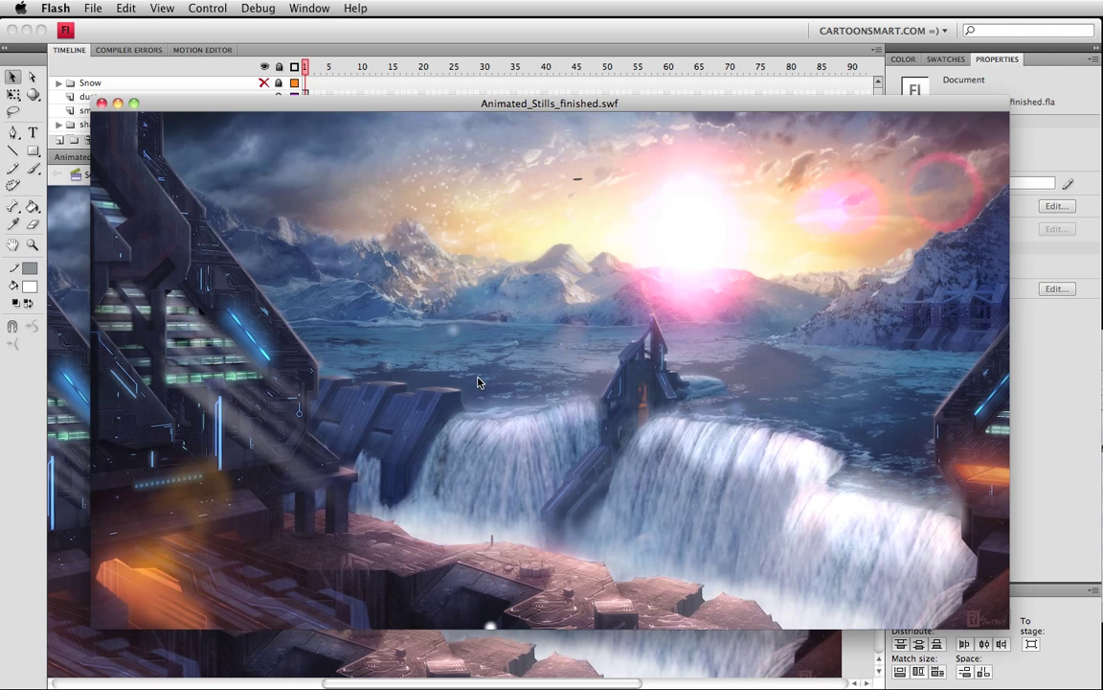
Close the SWF preview and choose File > Export > Export Movie
left_click(102, 103)
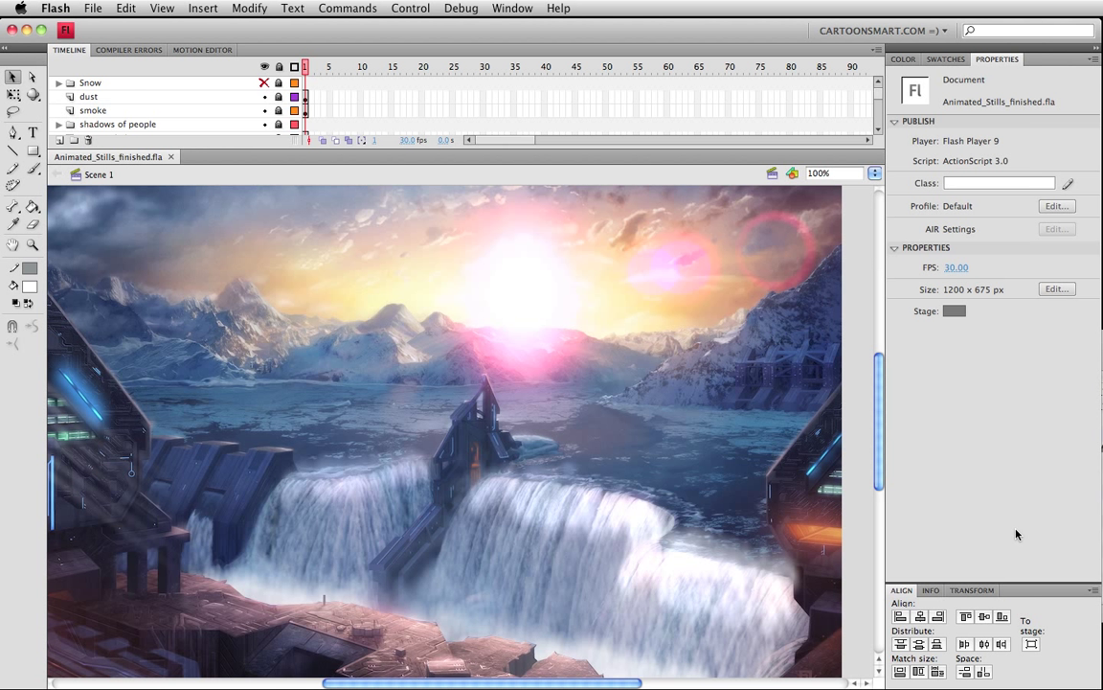
left_click(92, 8)
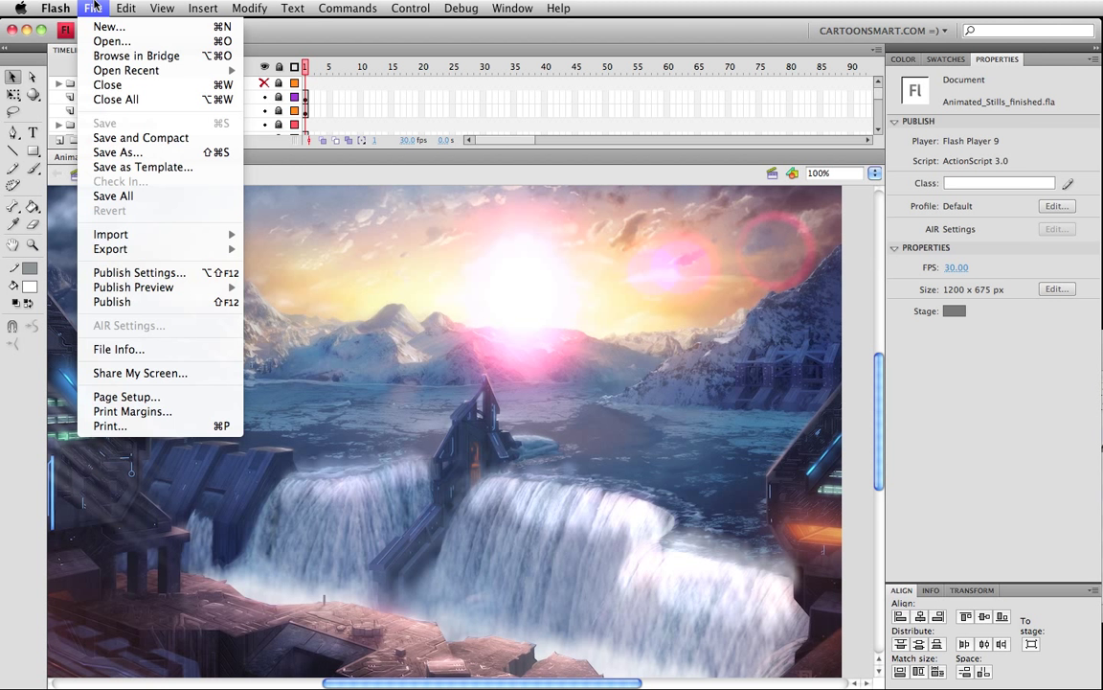
left_click(93, 8)
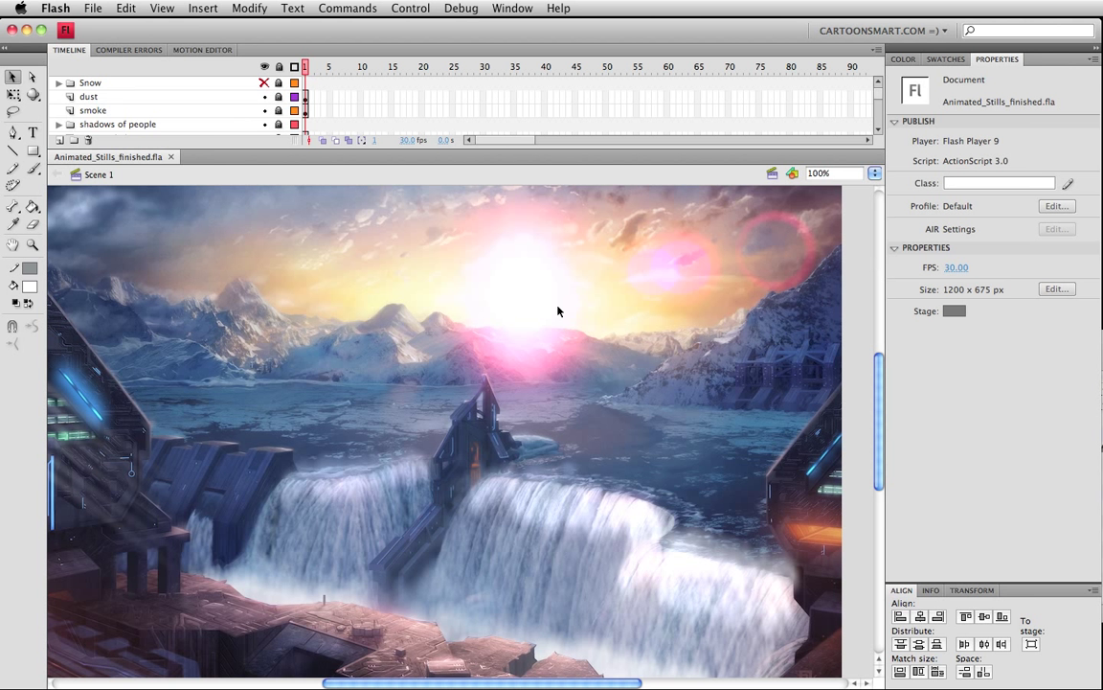
left_click(55, 8)
mouse_move(88, 8)
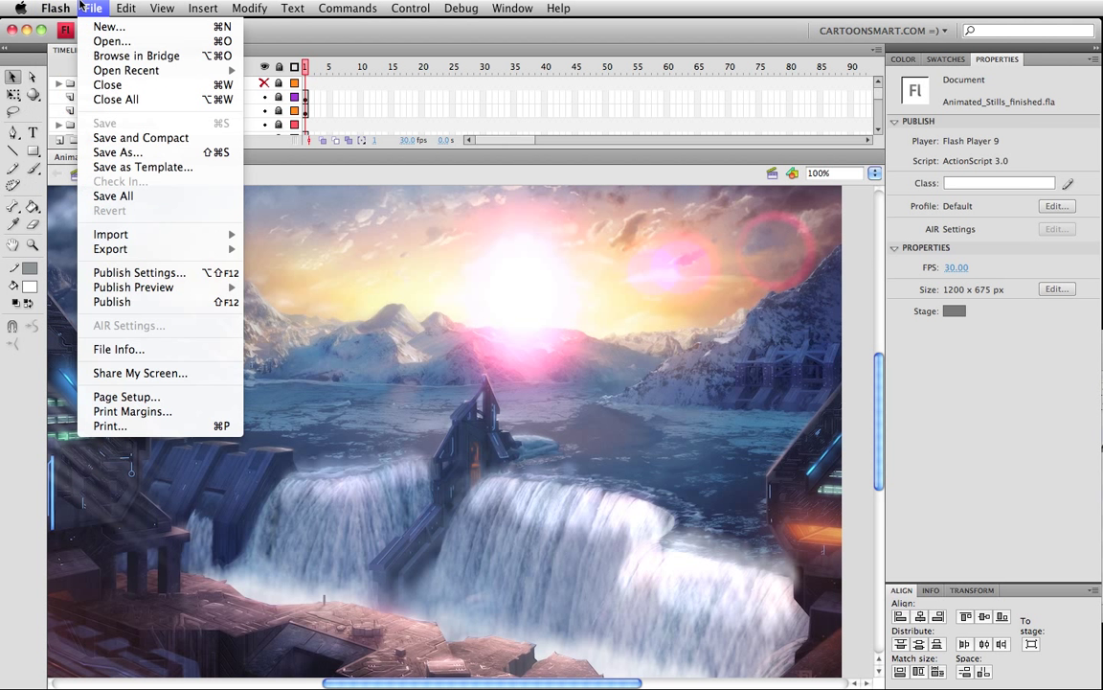
left_click(81, 6)
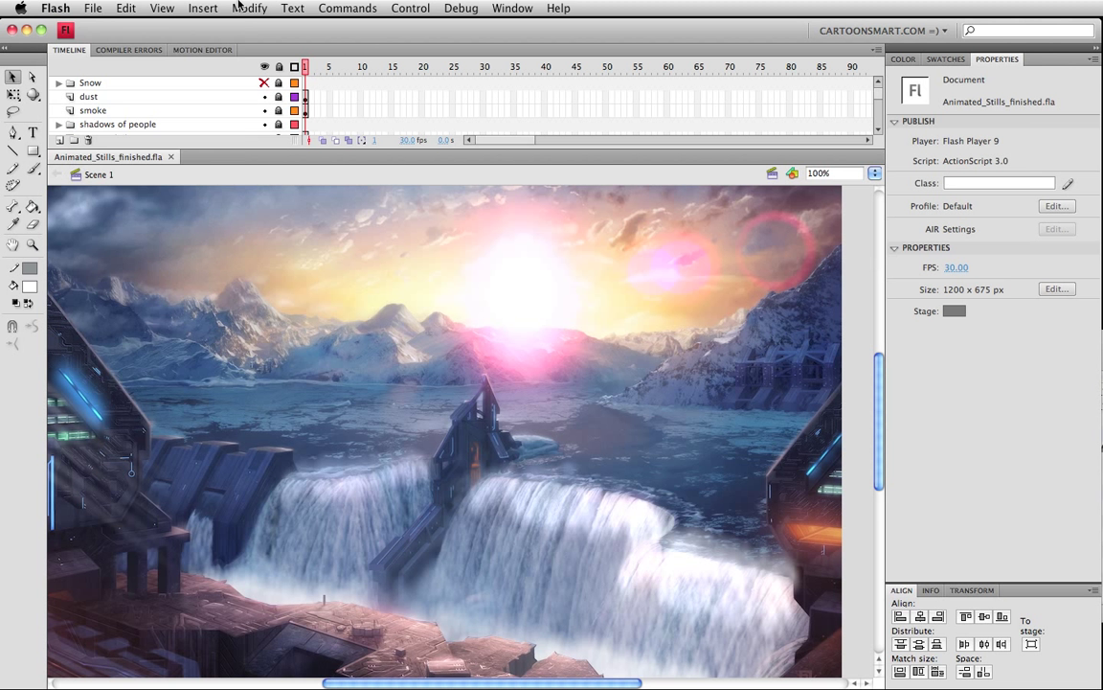
left_click(93, 8)
mouse_move(177, 249)
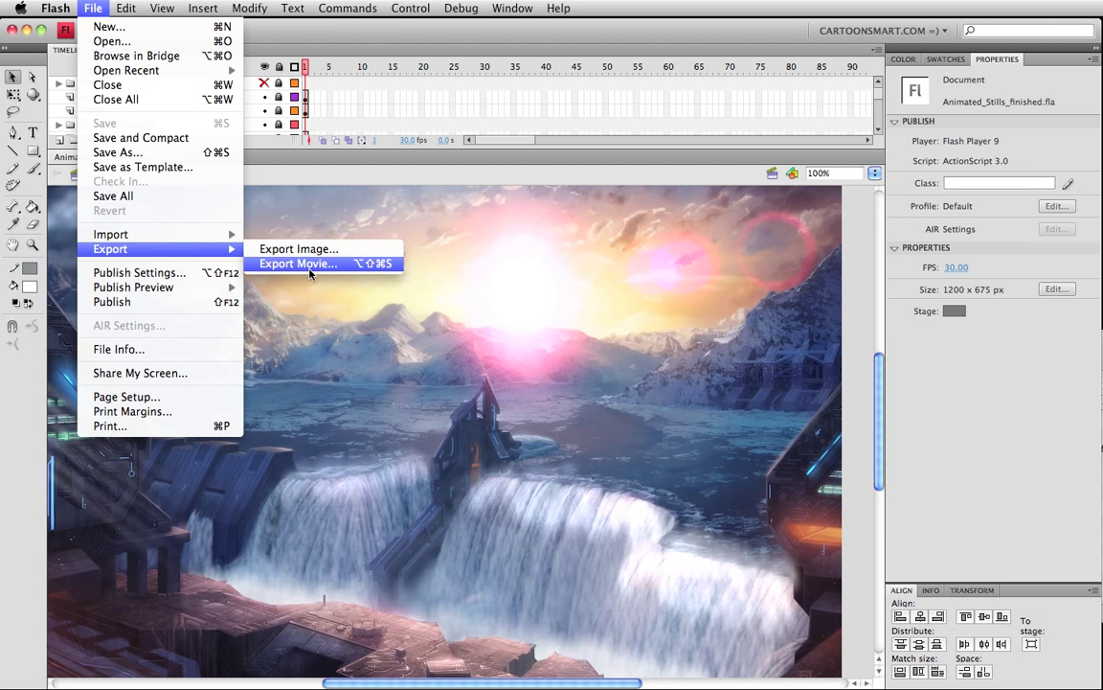
left_click(309, 273)
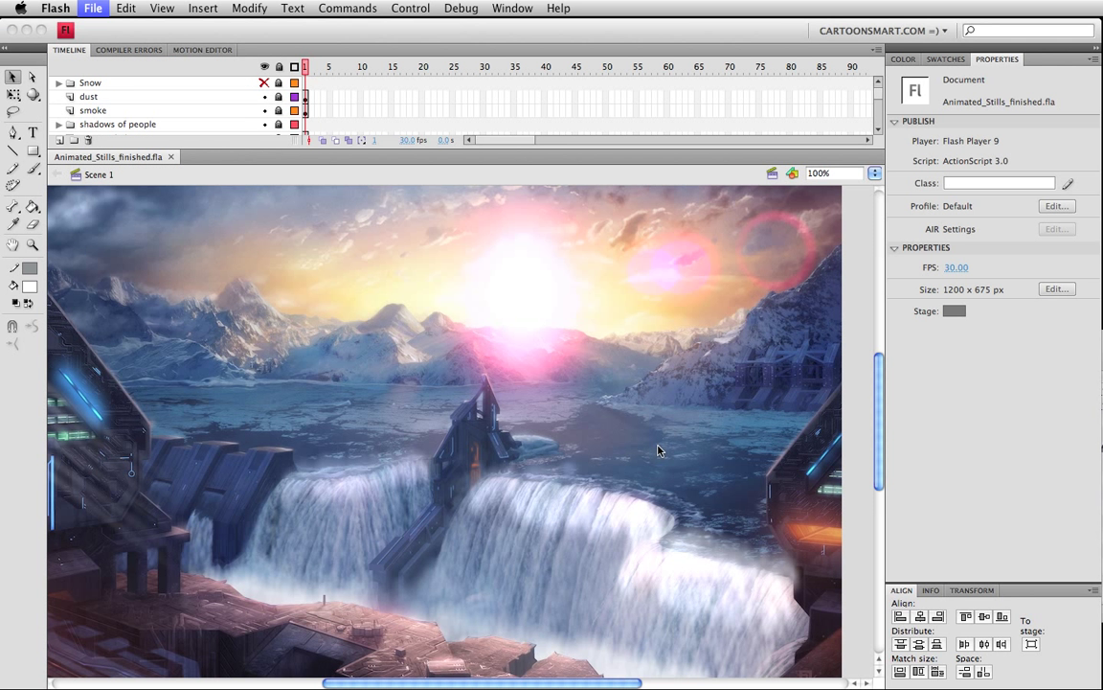
Point the export location to Animated Stills > Animated_Stills_part4 > examples
left_click_drag(756, 213, 251, 231)
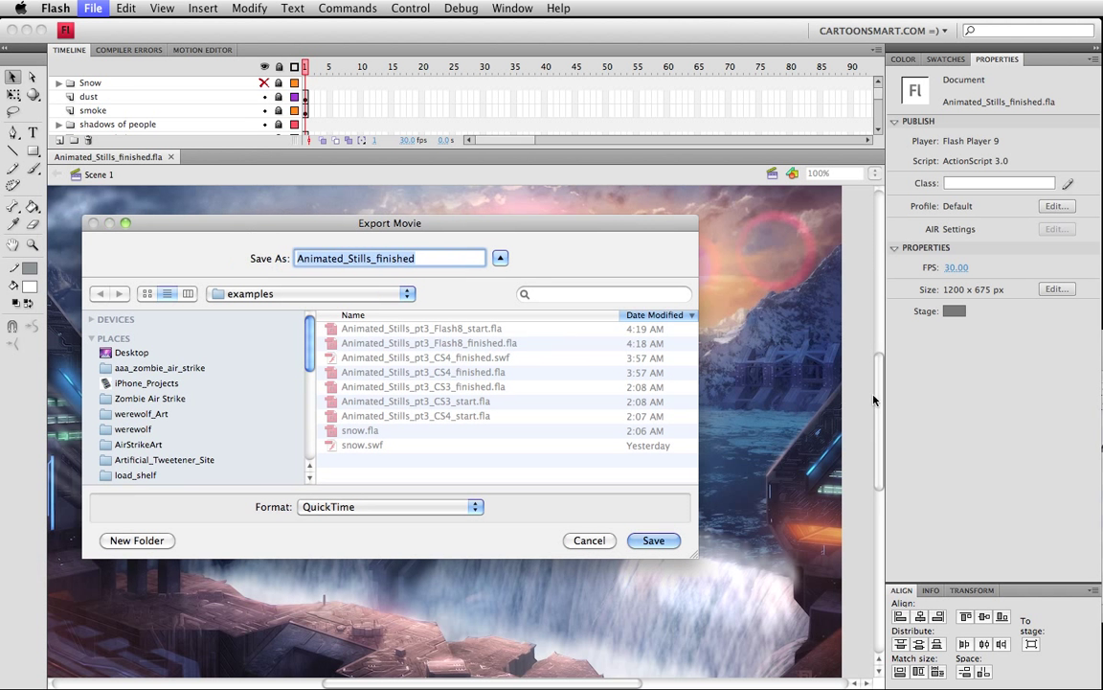
left_click(345, 293)
left_click(369, 309)
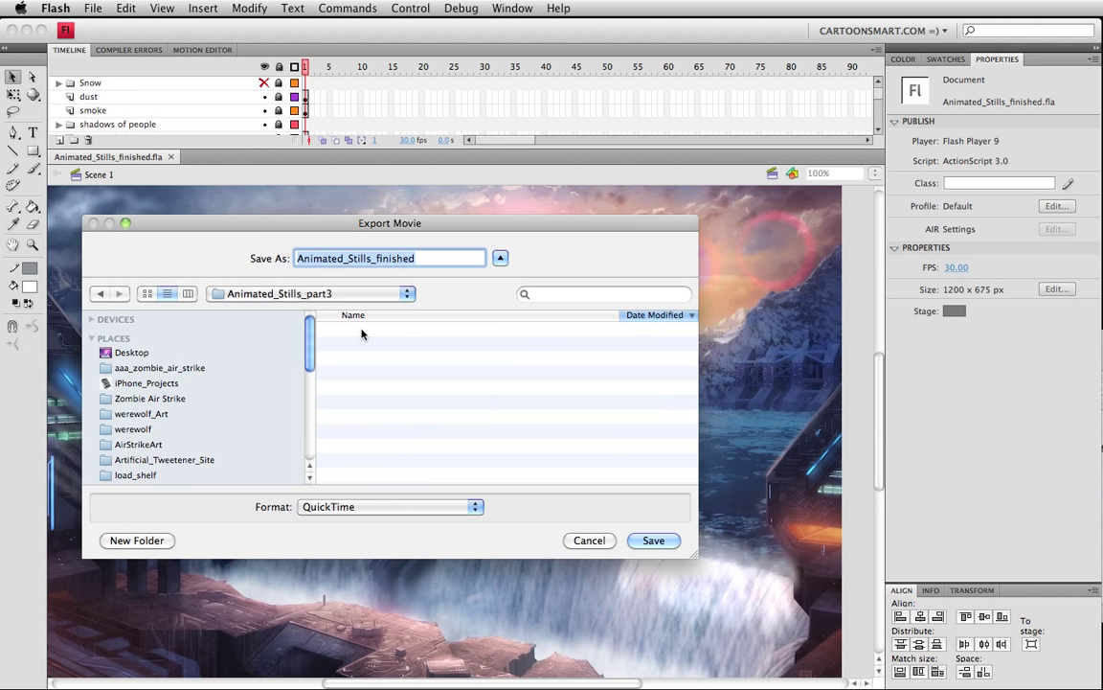
left_click(316, 293)
left_click(287, 309)
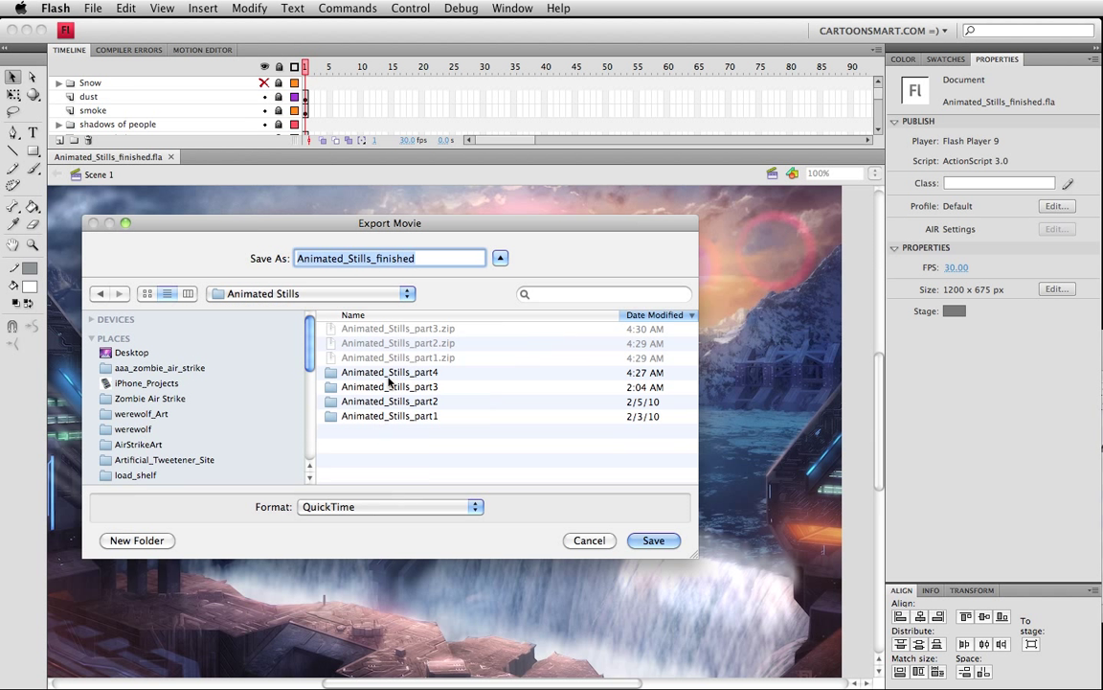
double_click(383, 371)
left_click(364, 343)
double_click(364, 343)
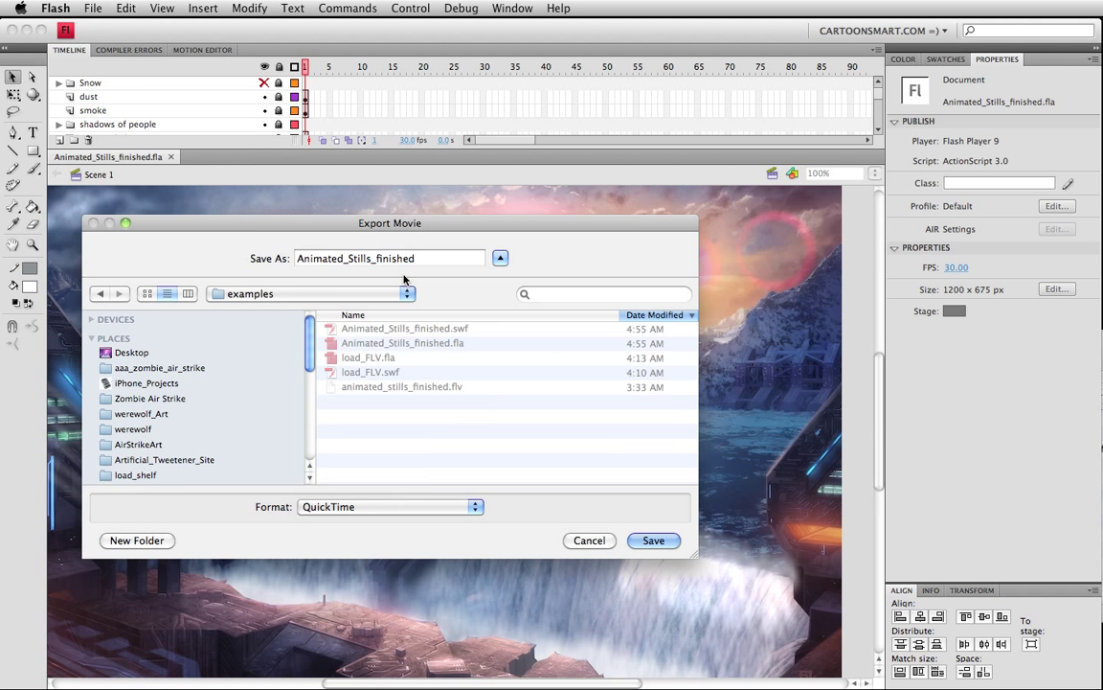
Keep QuickTime as the export format
left_click(435, 510)
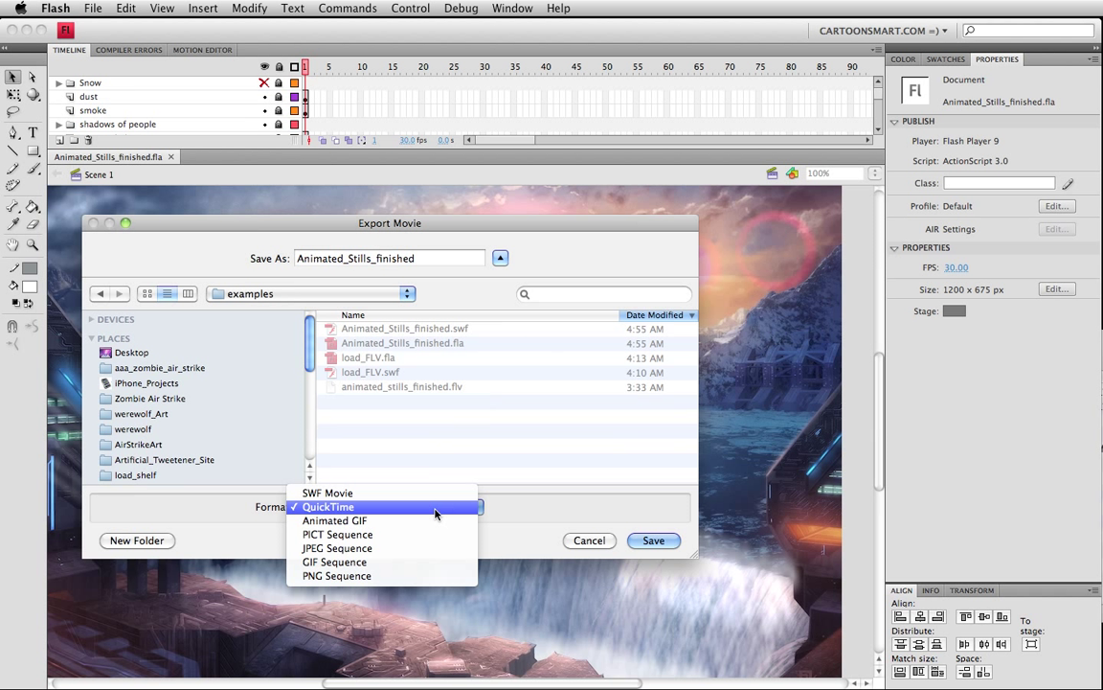
left_click(602, 517)
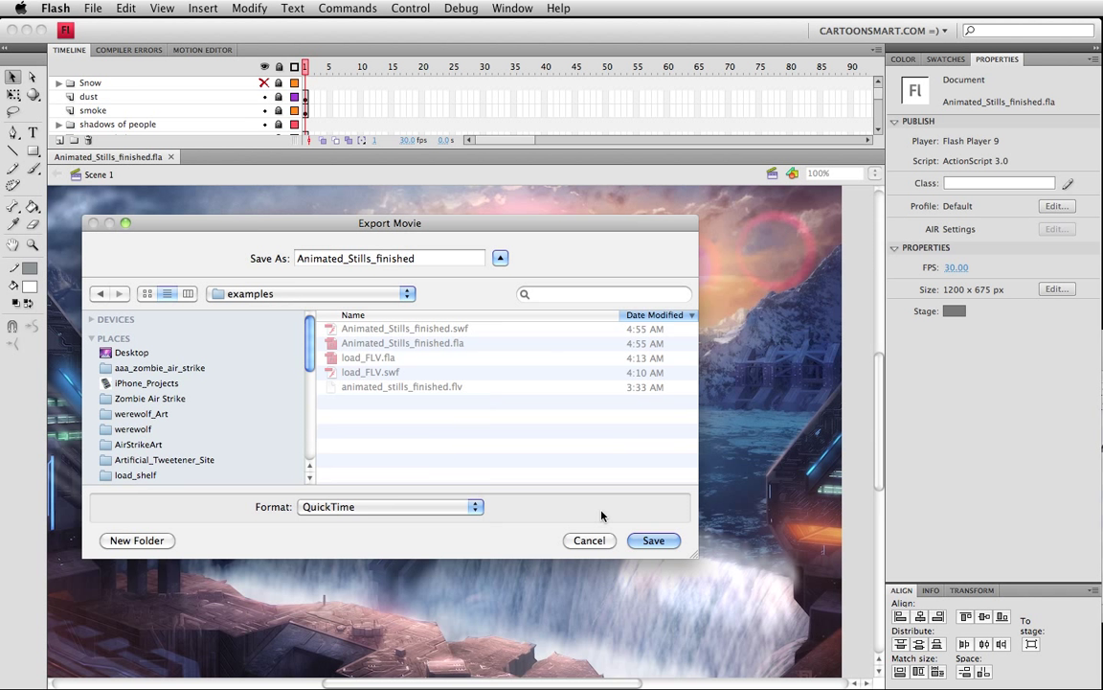
left_click(424, 507)
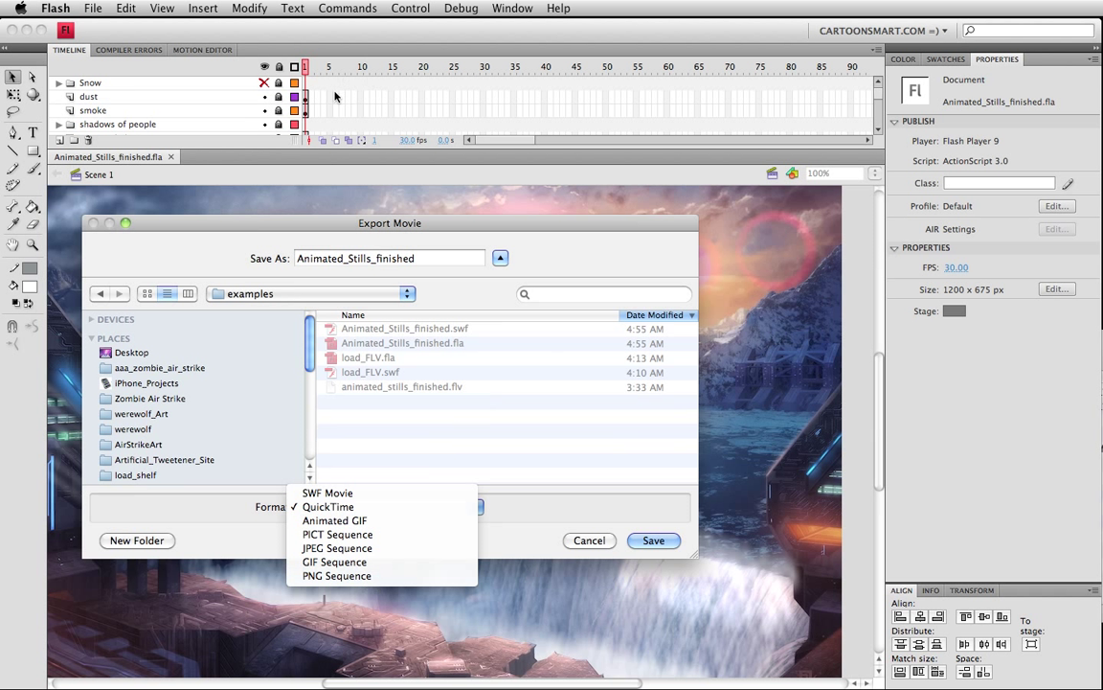
left_click(846, 473)
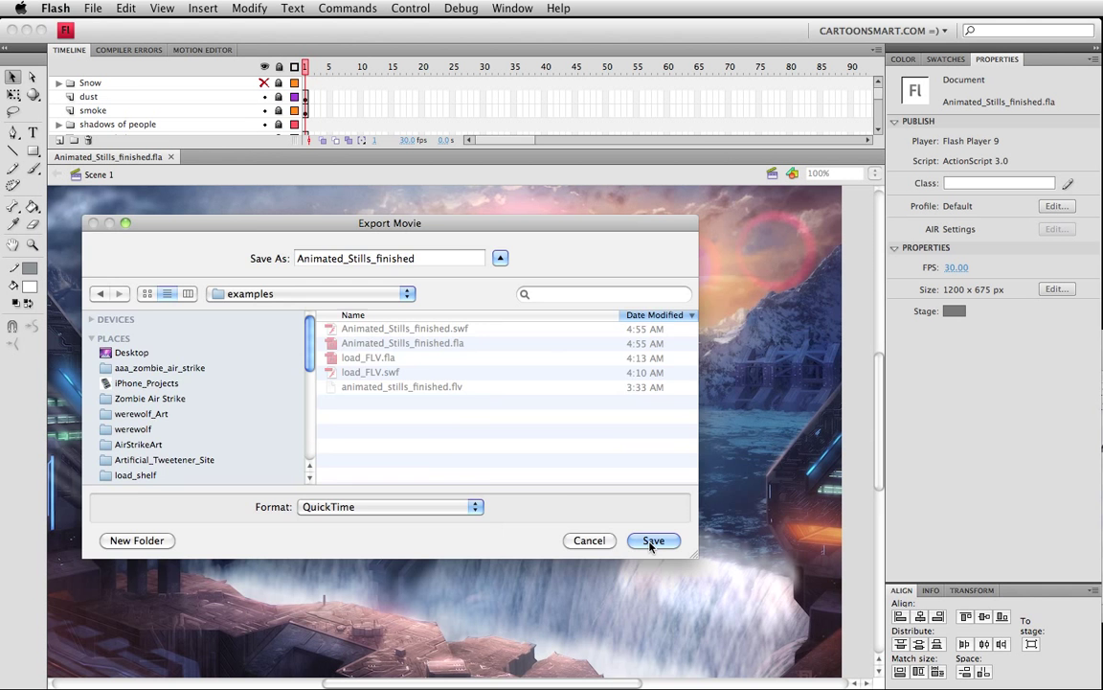
Save, set the QuickTime export to stop after 30 seconds elapsed, and open QuickTime Settings
left_click(652, 541)
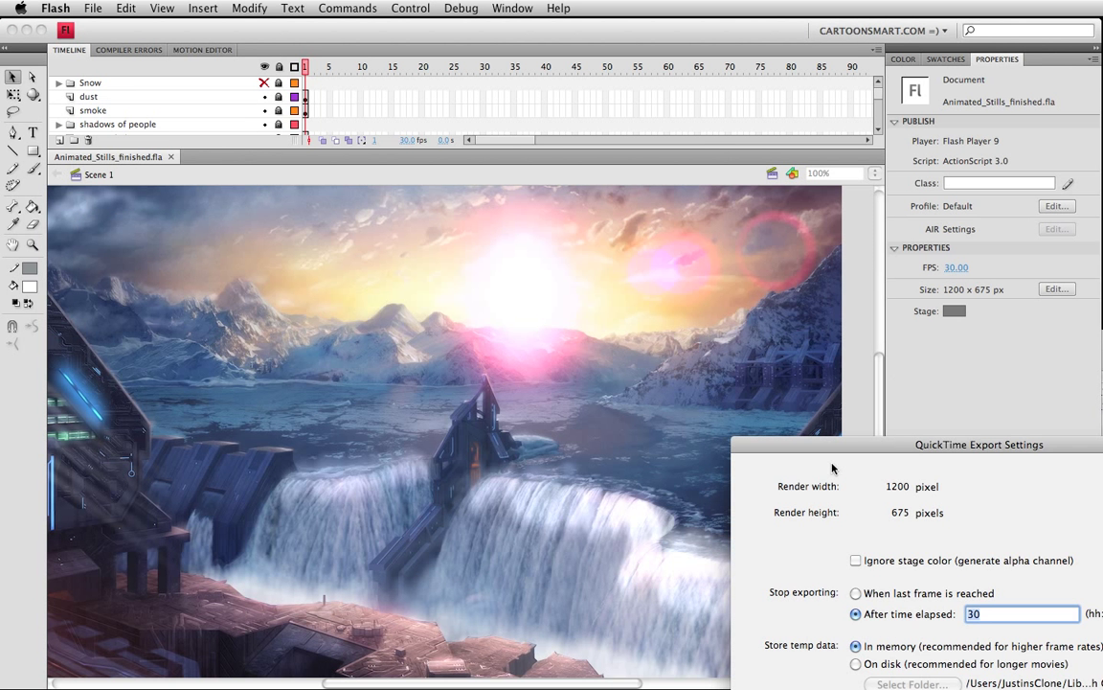
left_click_drag(862, 458, 311, 168)
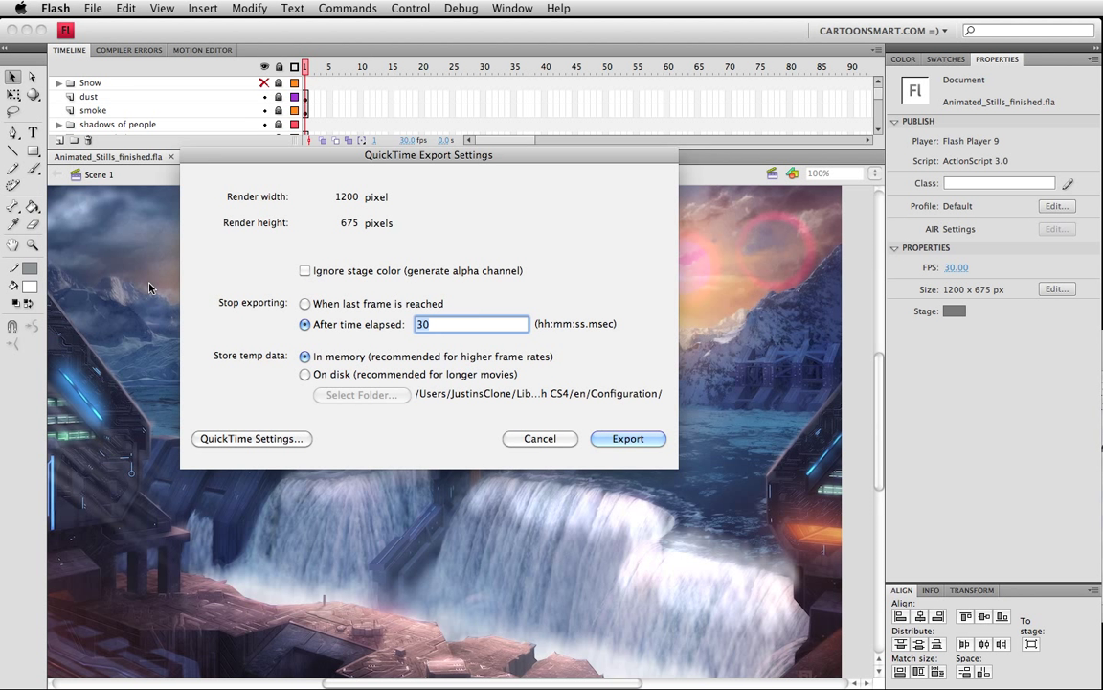
type("1:3")
key("BackSpace")
type("59")
key("BackSpace")
key("BackSpace")
key("BackSpace")
key("BackSpace")
type("30")
left_click(245, 442)
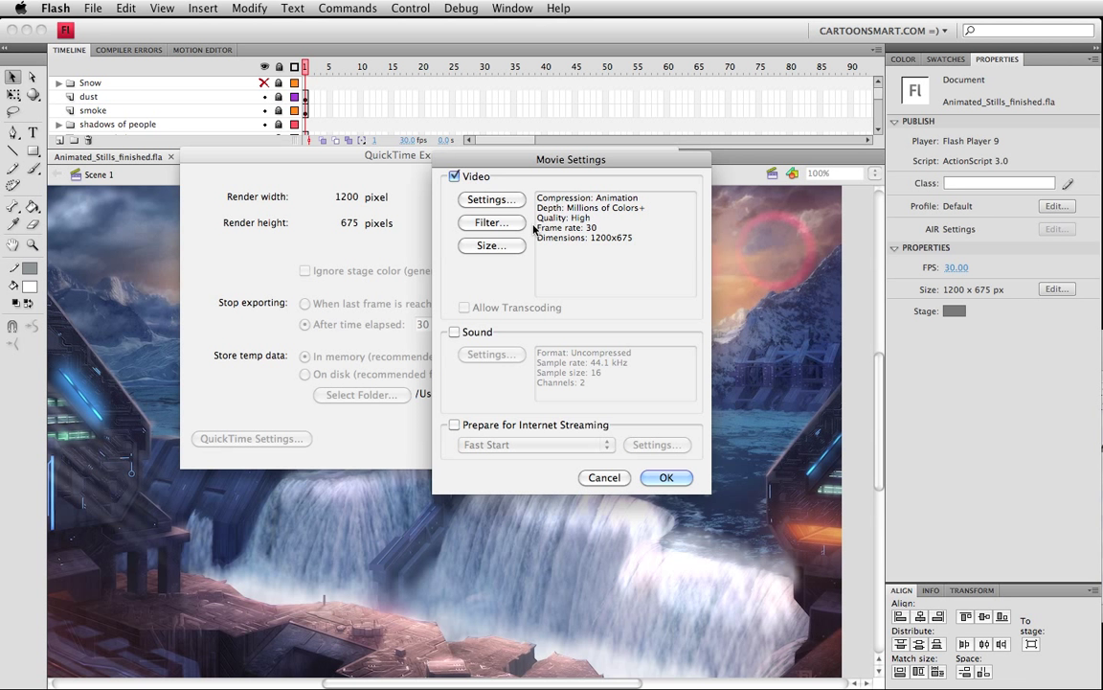
Accept the video compression settings, keeping Animation compression at 30 fps
left_click(479, 199)
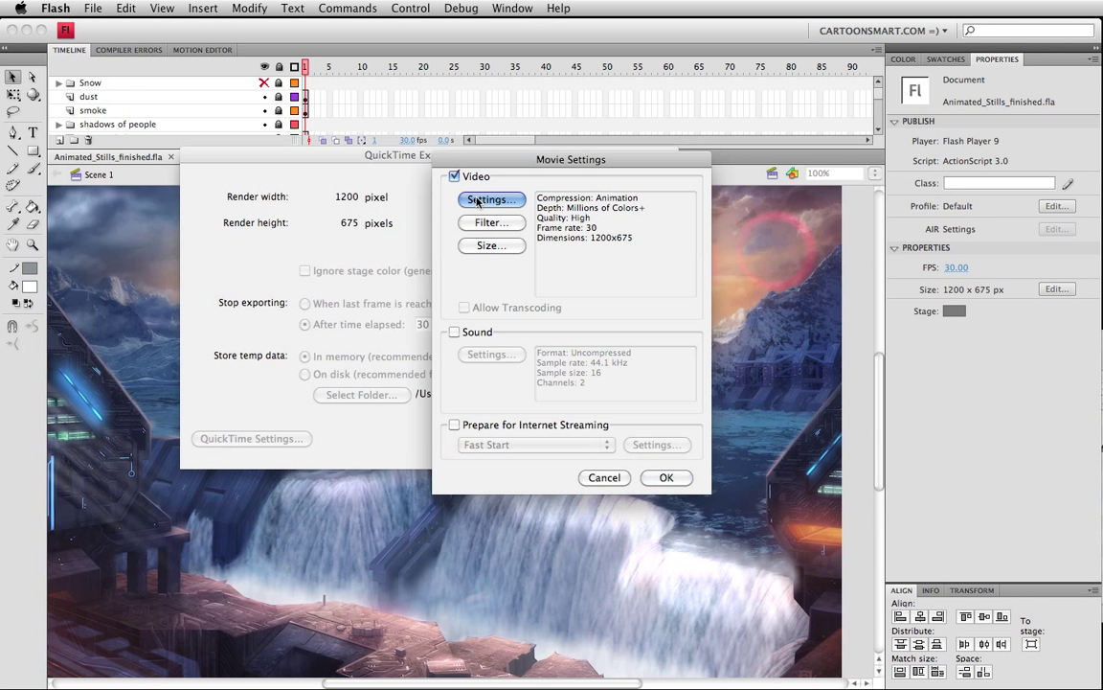
left_click(858, 241)
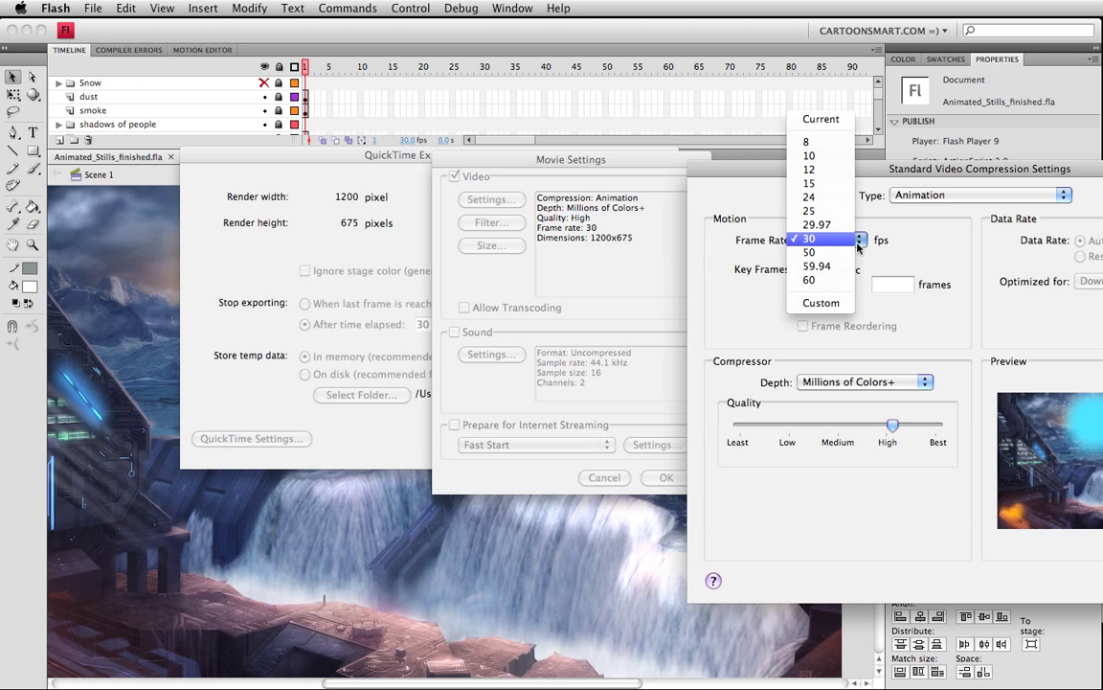
left_click(203, 199)
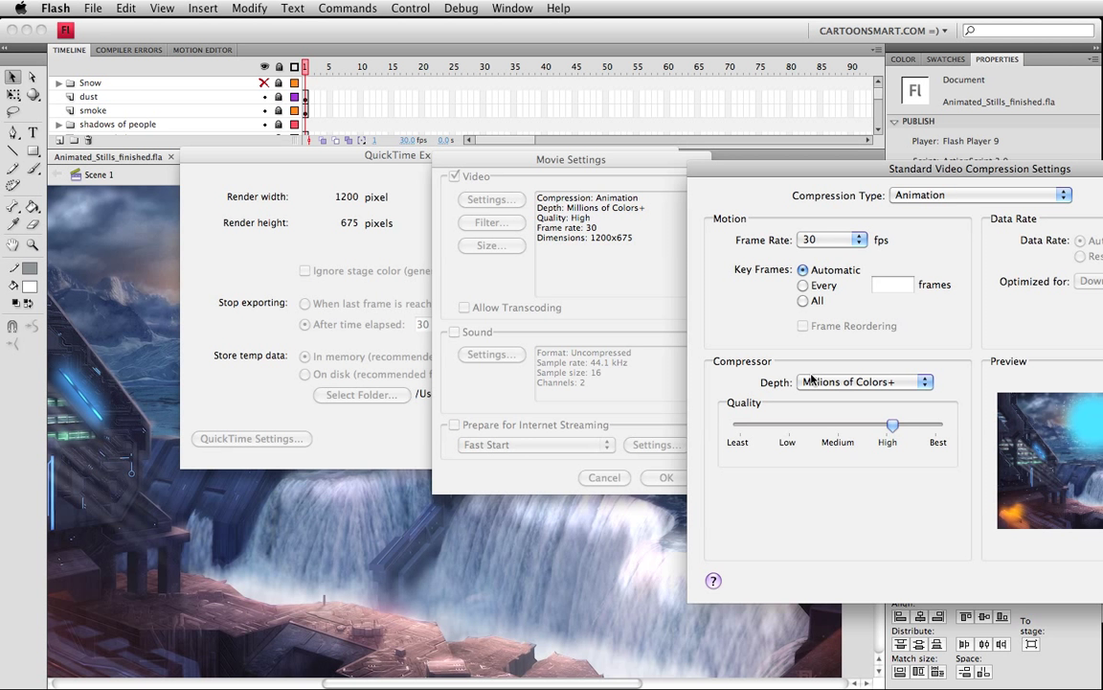
left_click_drag(867, 170, 482, 202)
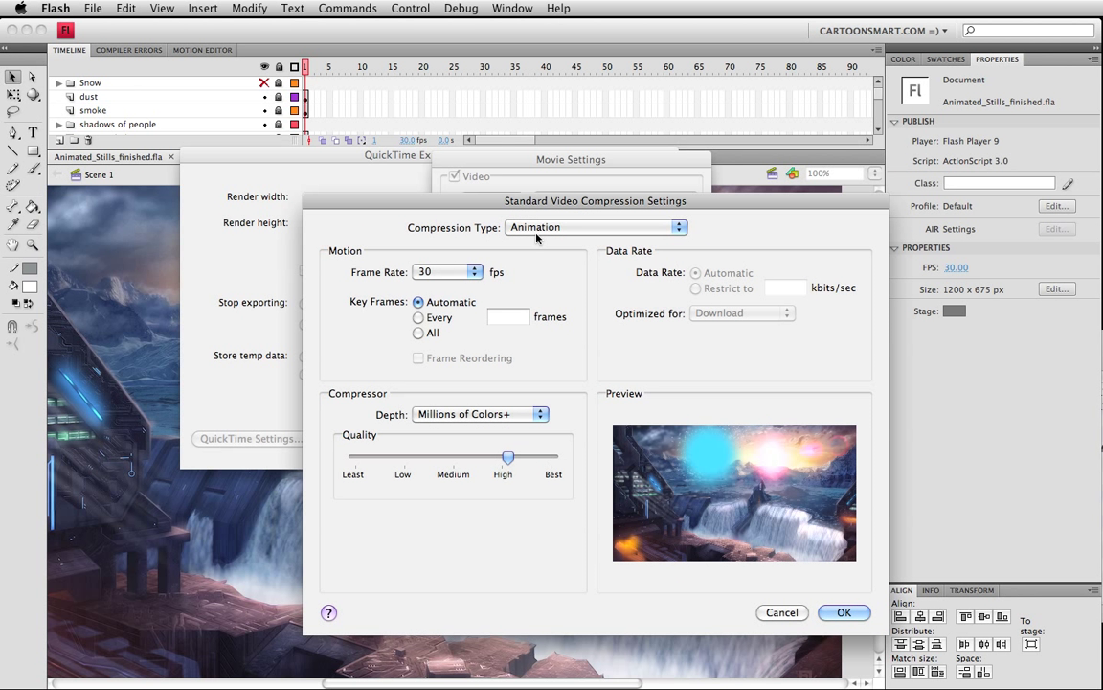
left_click(542, 230)
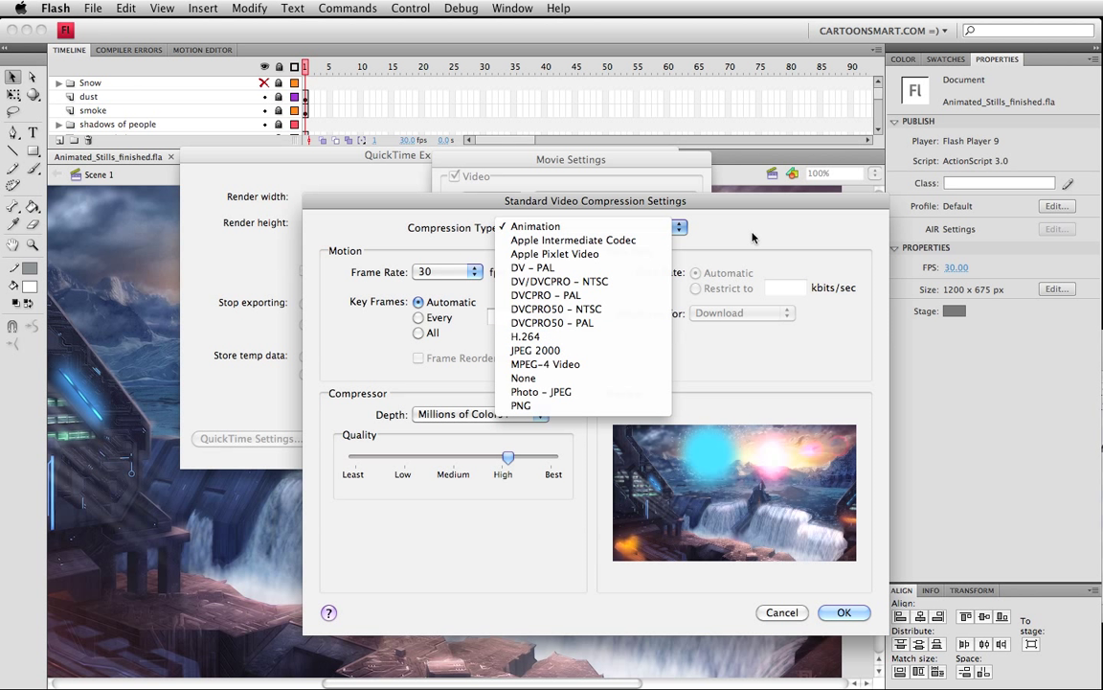
left_click(678, 215)
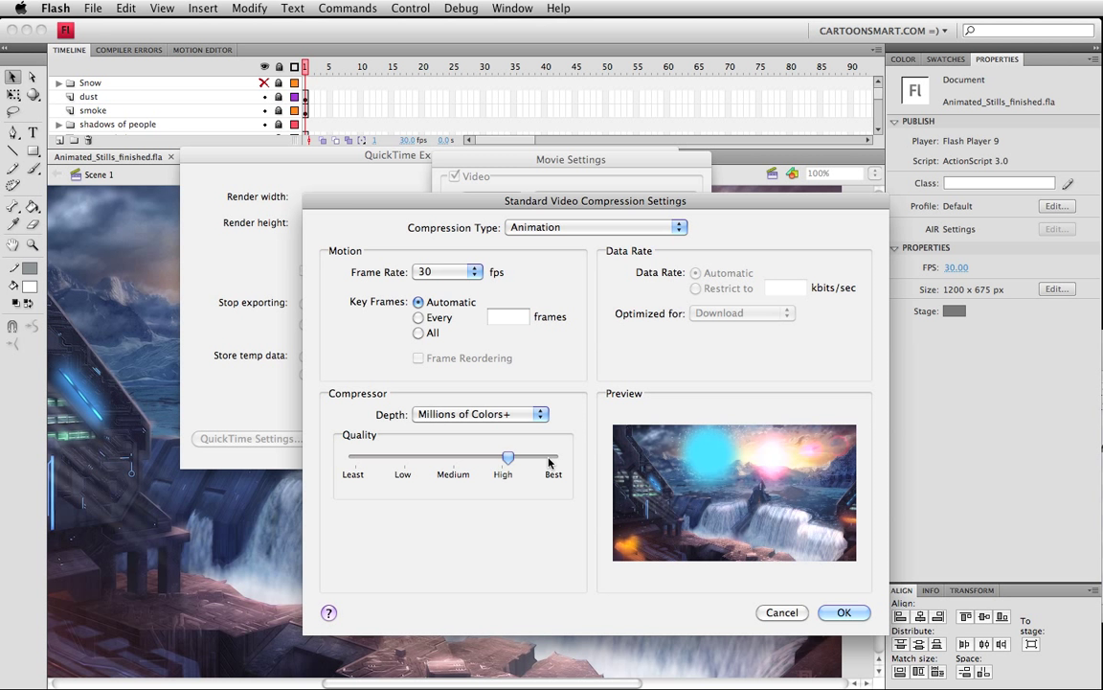
left_click(852, 614)
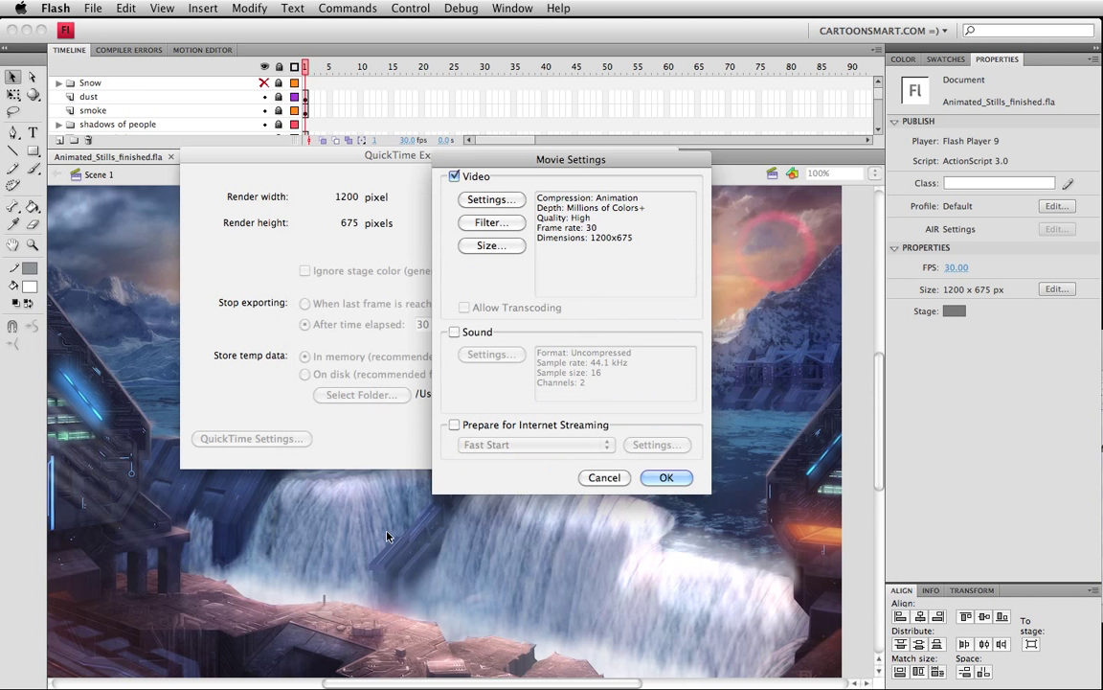
Cancel the movie settings and the QuickTime export, then switch to the Finder
left_click(605, 477)
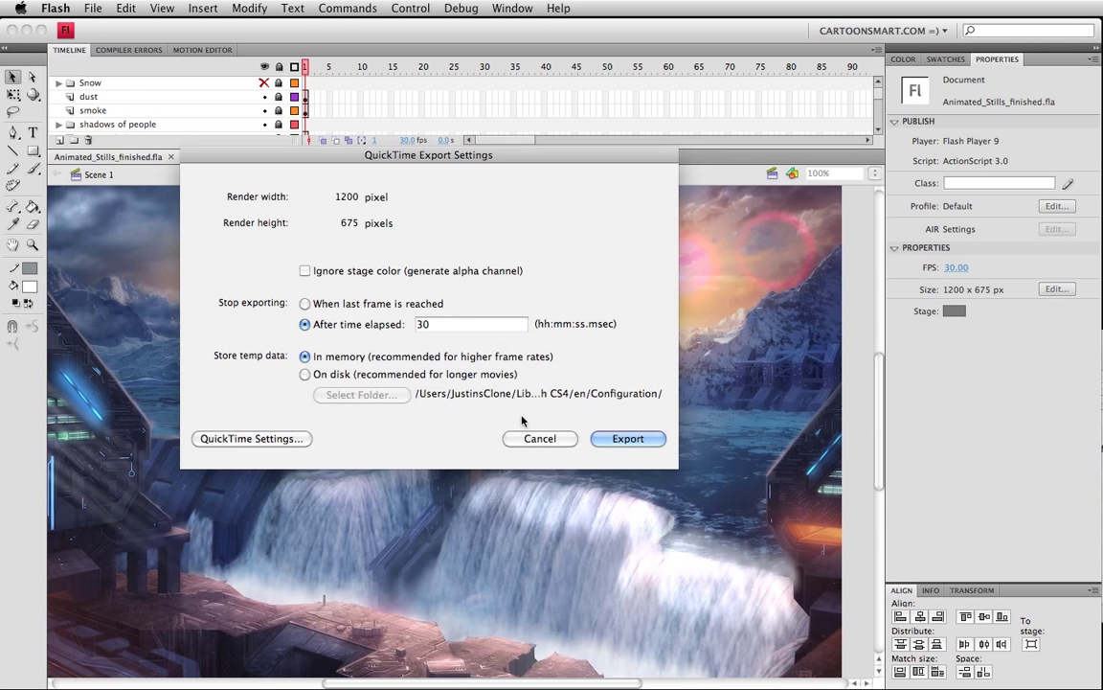
left_click(539, 438)
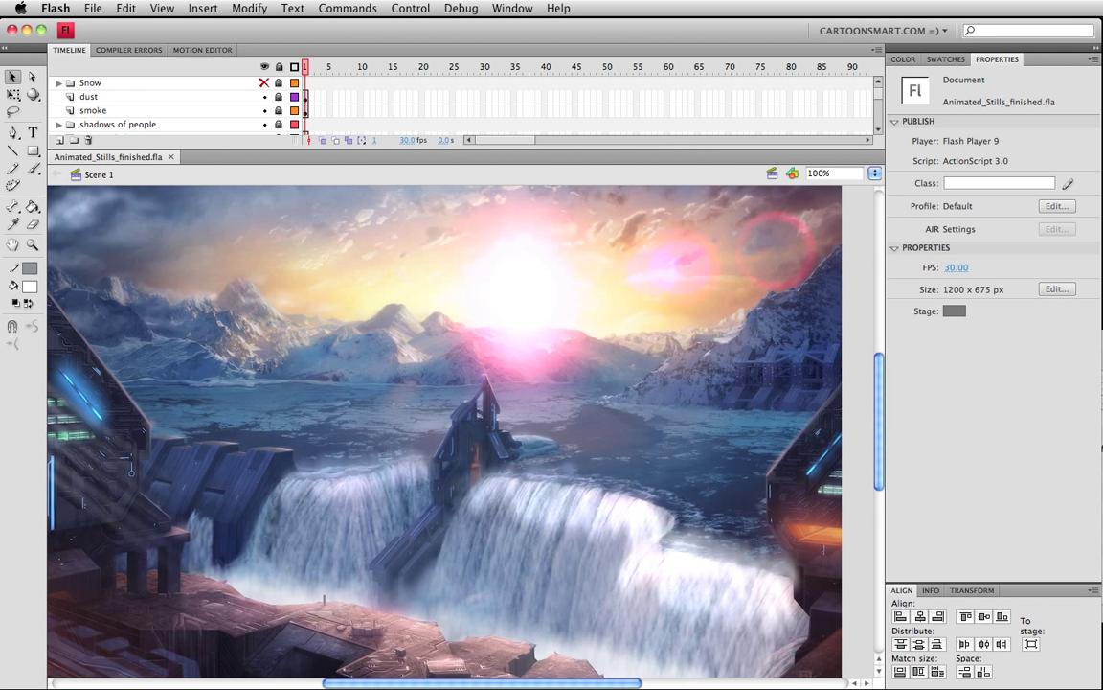
key("super+Tab")
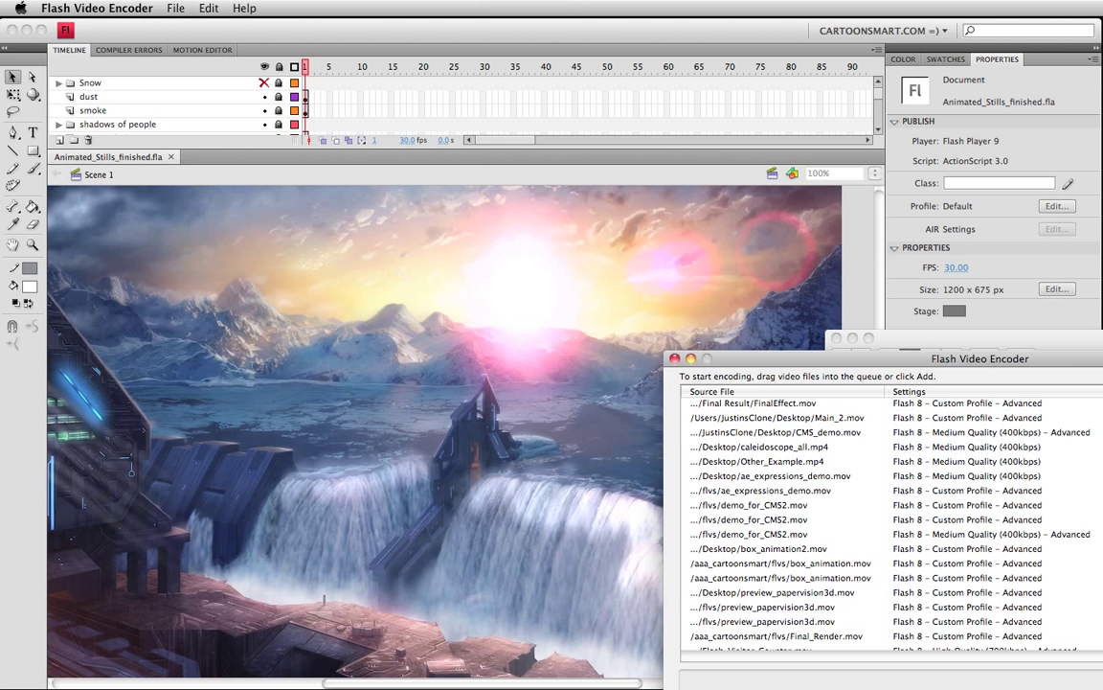
Try the old Animated_Stills_part4 finished.mov job's settings and dismiss the missing-file warning
left_click_drag(815, 362, 298, 114)
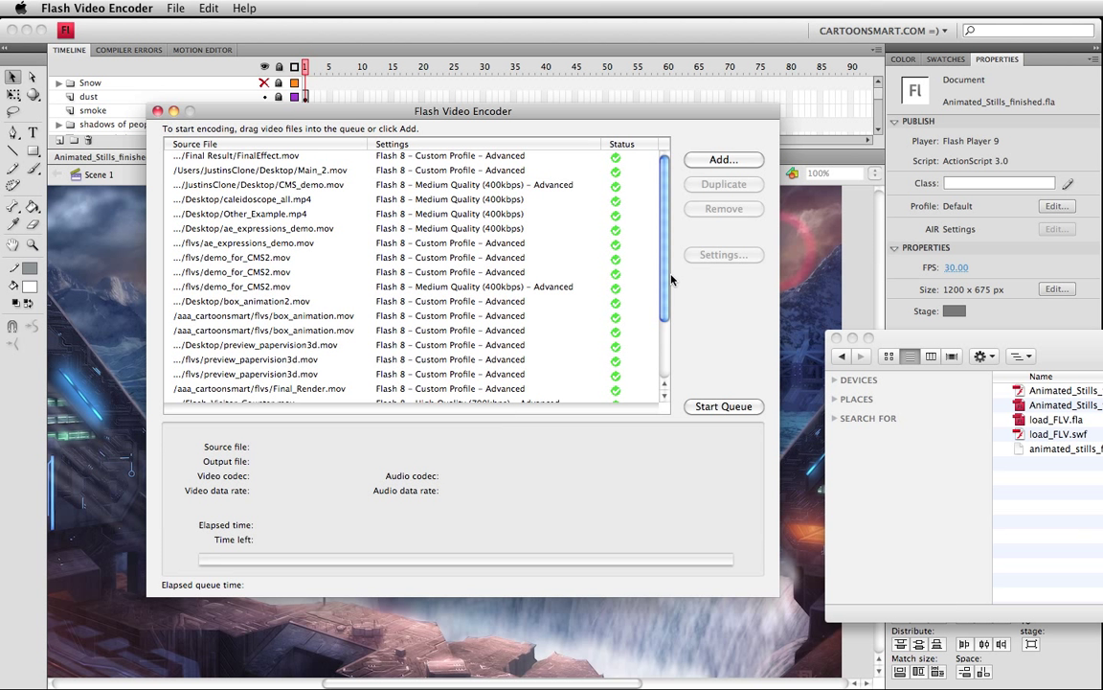
scroll(673, 278, "down", 5)
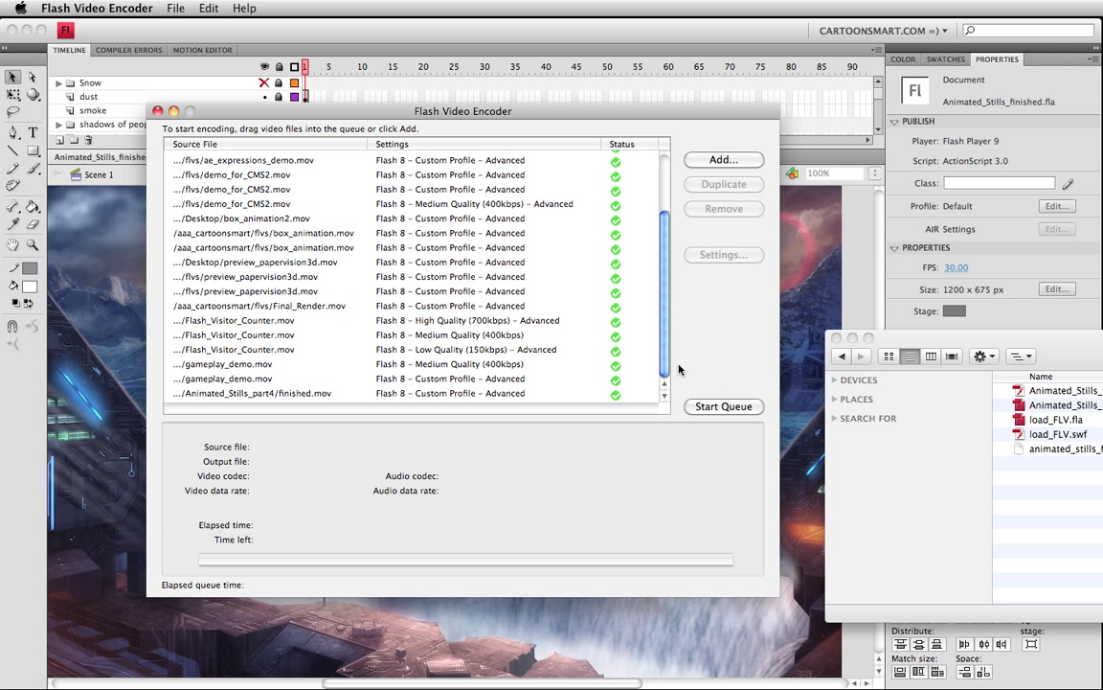
left_click(247, 394)
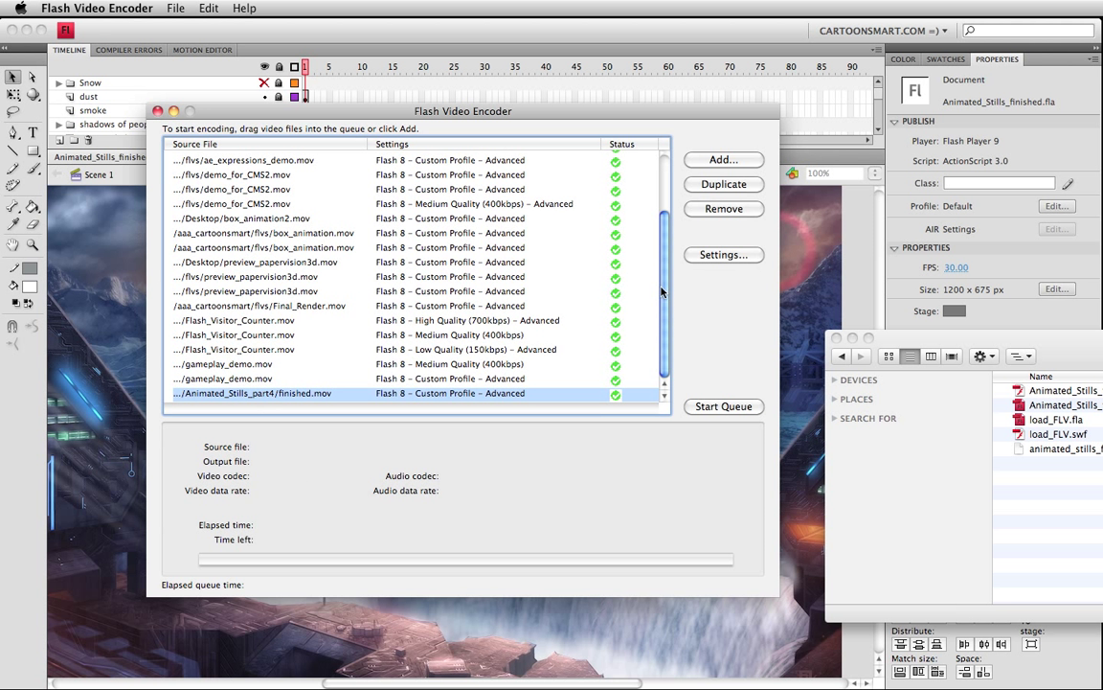
left_click(728, 254)
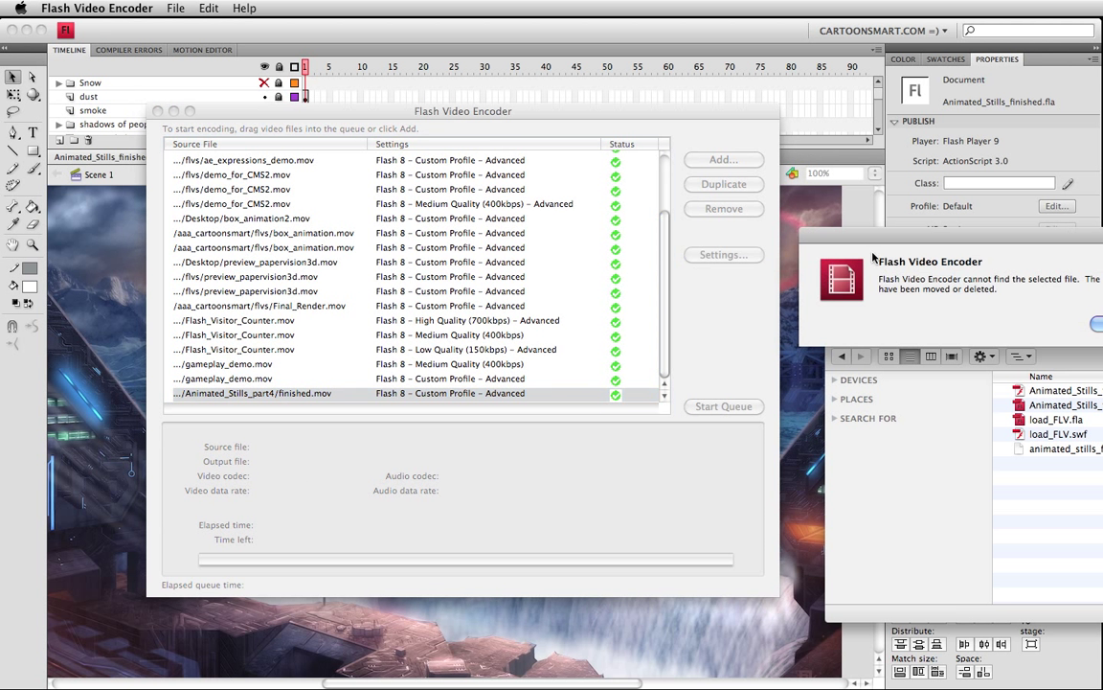
key("Return")
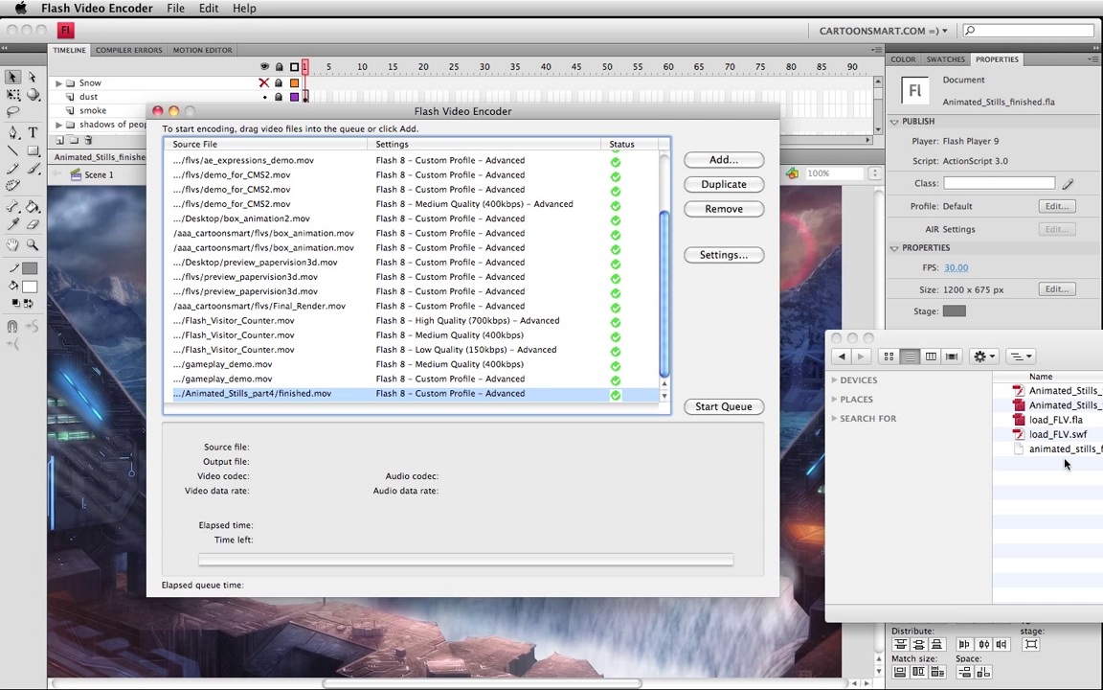
left_click(983, 403)
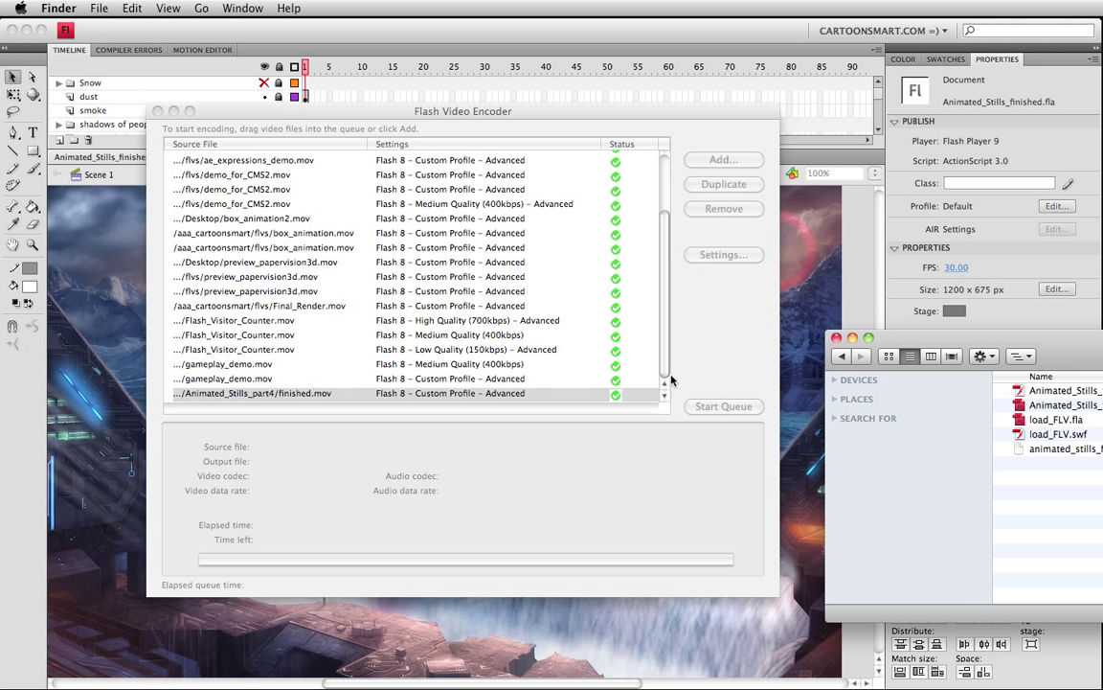
Drag finished.mov from the examples folder into the Flash Video Encoder queue
left_click(469, 379)
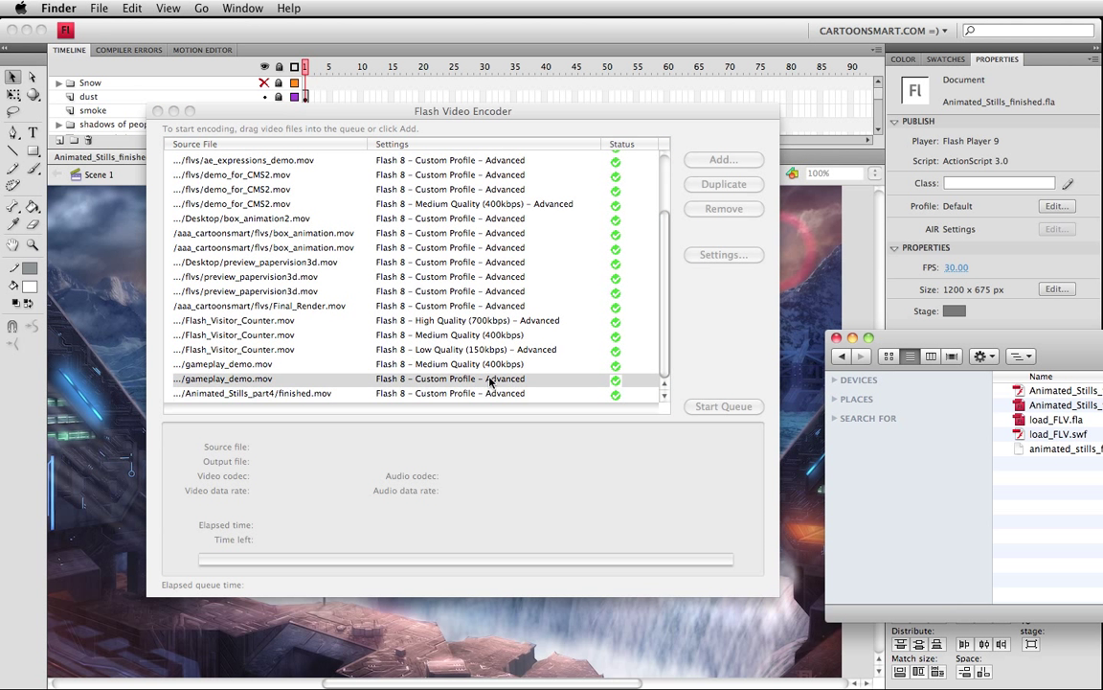
left_click(704, 259)
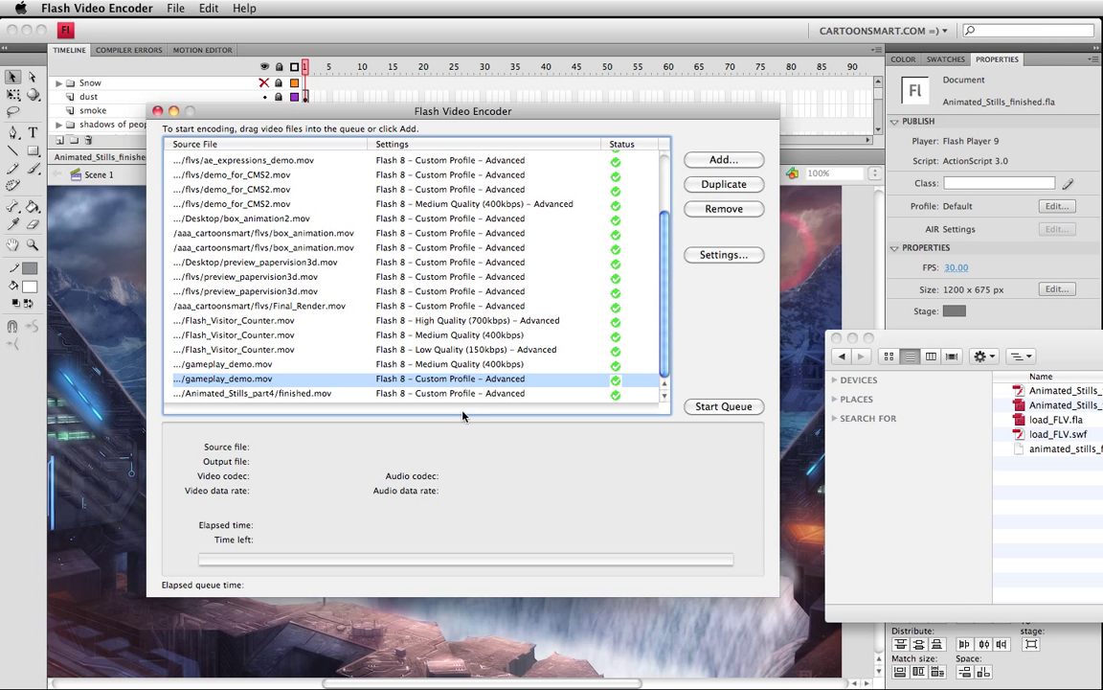
left_click(971, 463)
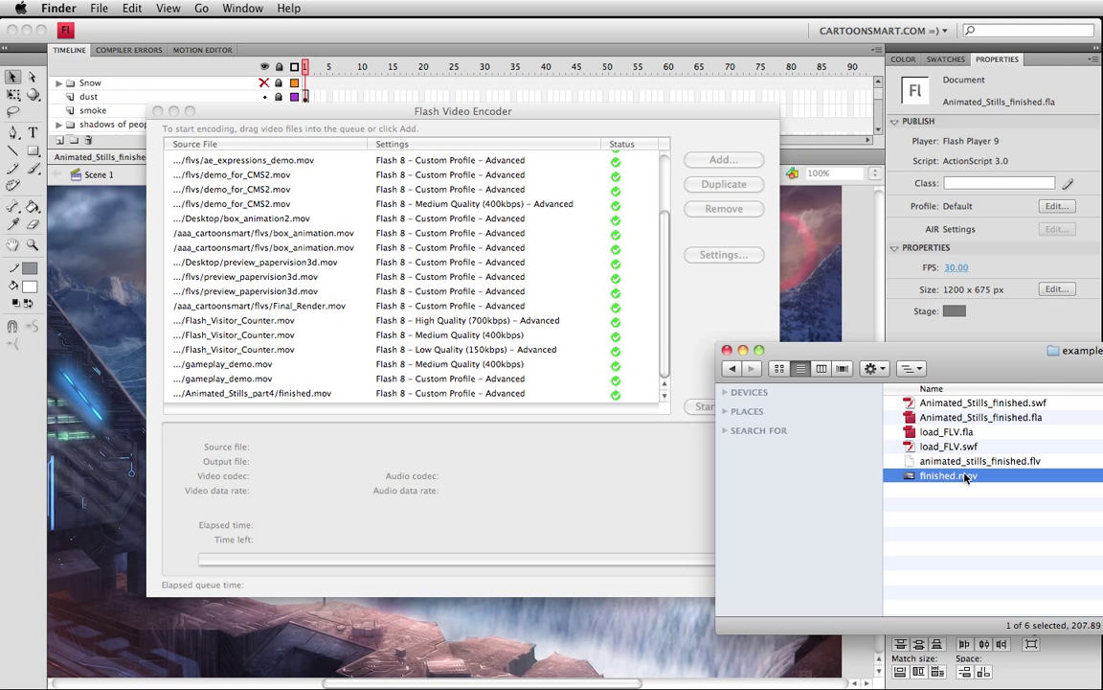
left_click_drag(964, 477, 494, 406)
left_click(663, 398)
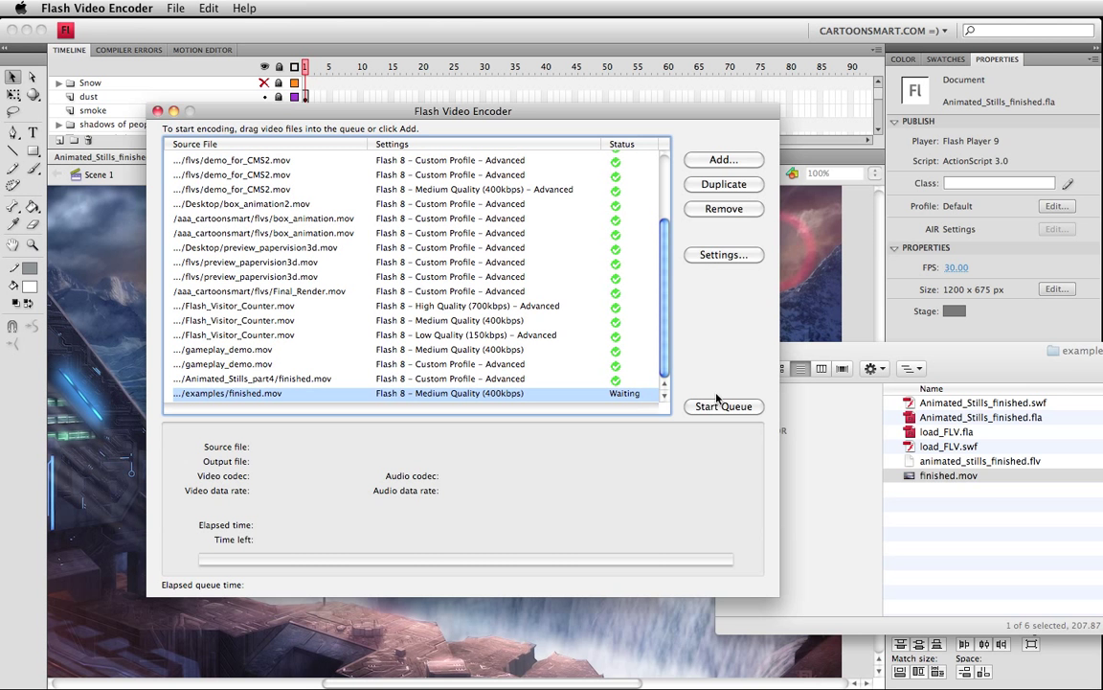
Raise the finished.mov job's video quality to High (700 kbps) and confirm the settings
left_click(736, 255)
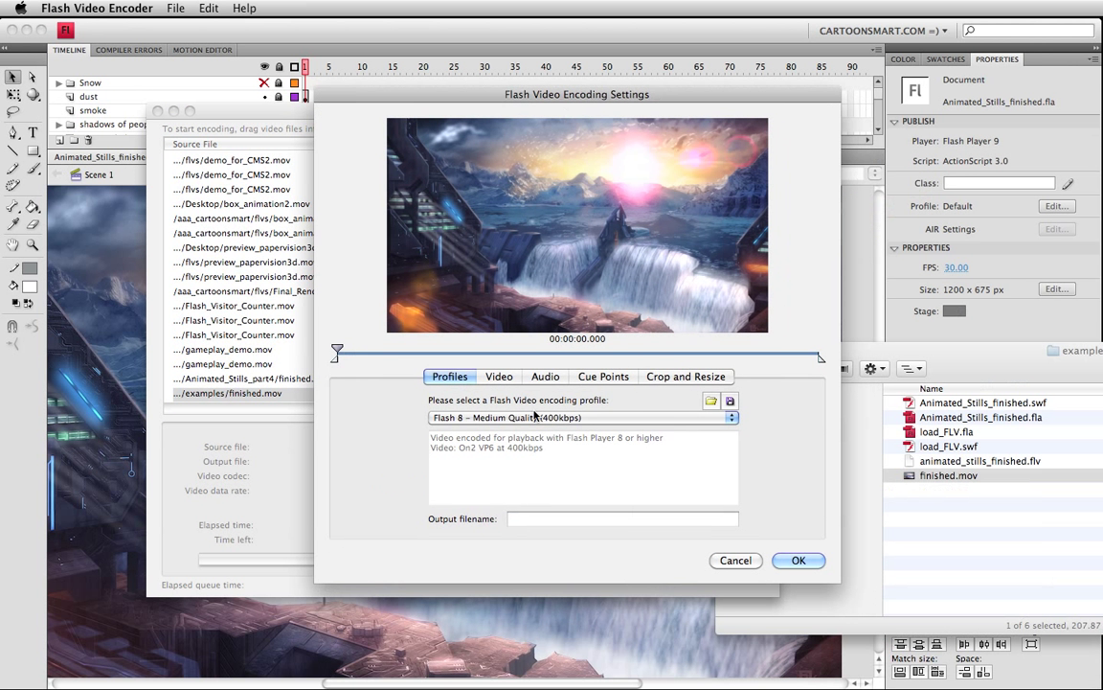
left_click(499, 377)
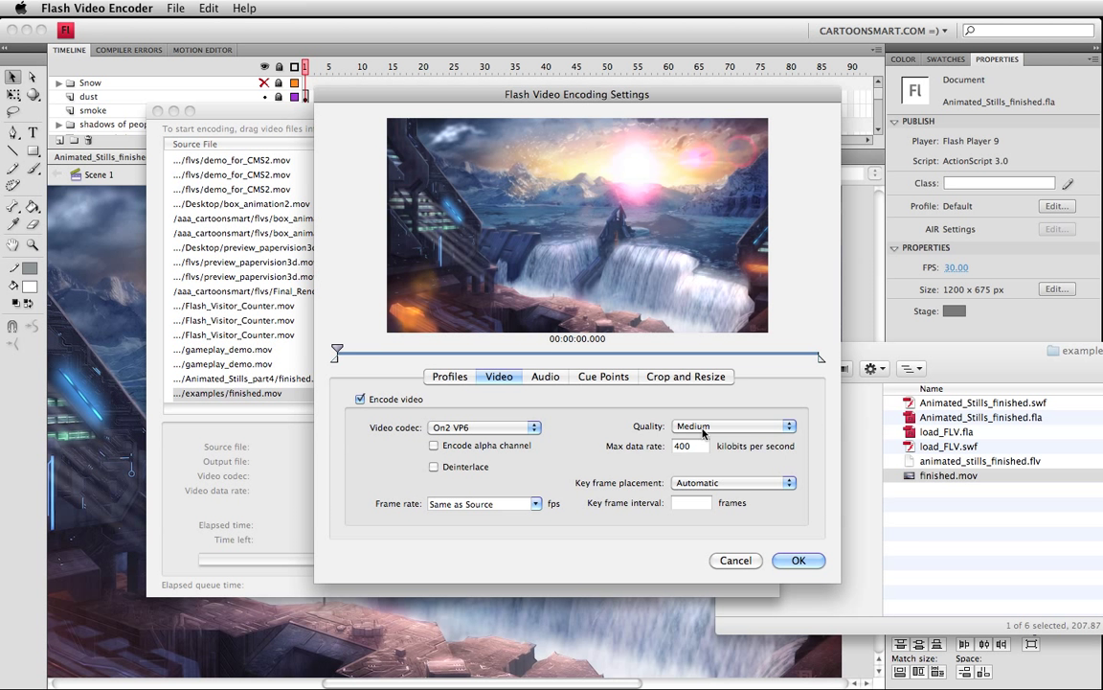
left_click(702, 427)
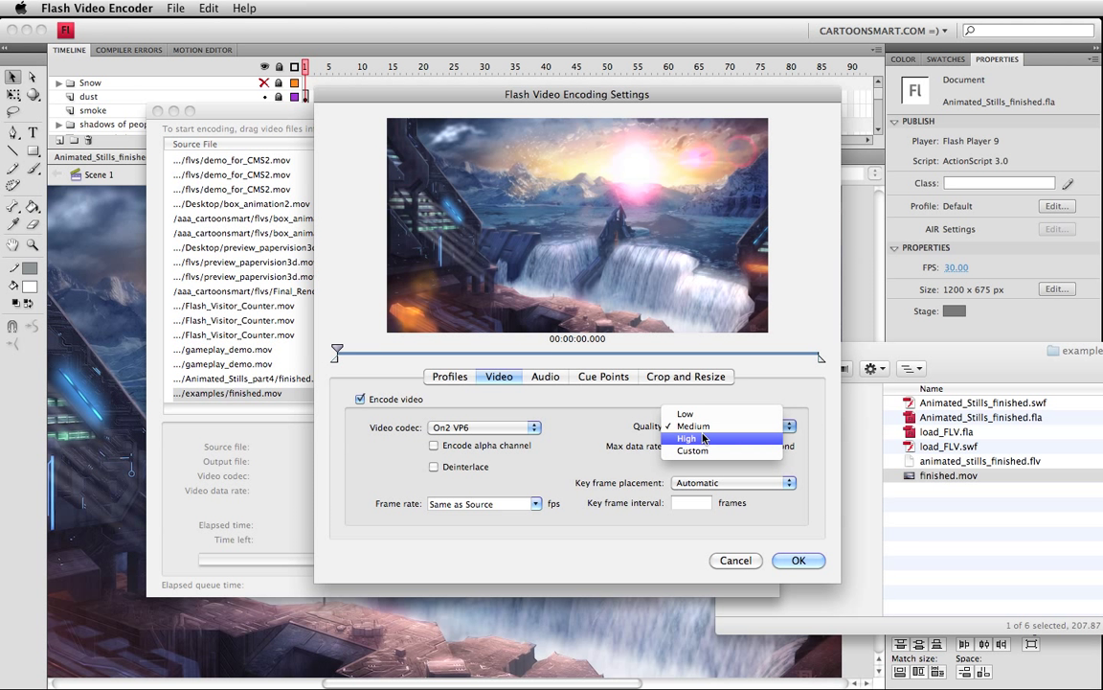
left_click(702, 438)
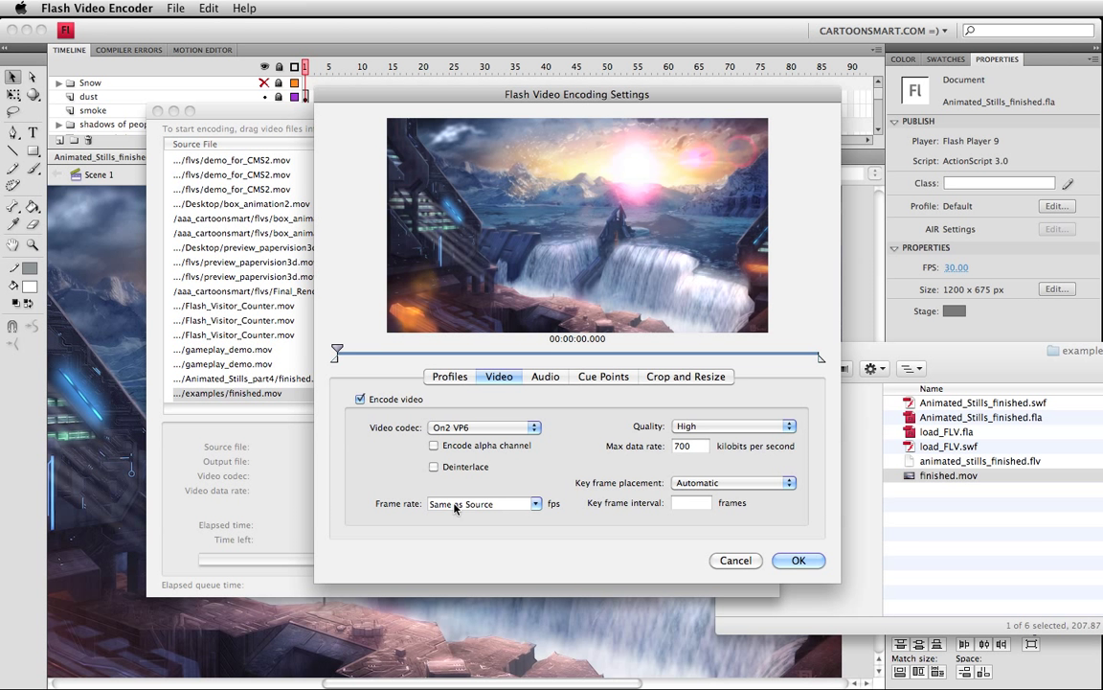
left_click(674, 378)
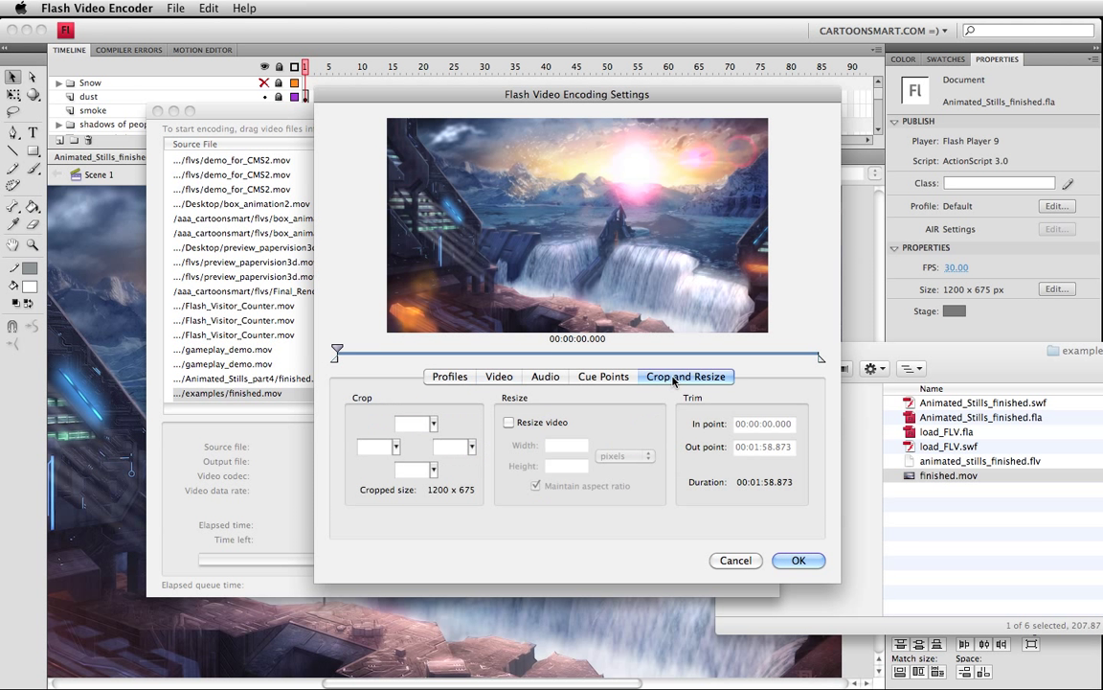
left_click(612, 380)
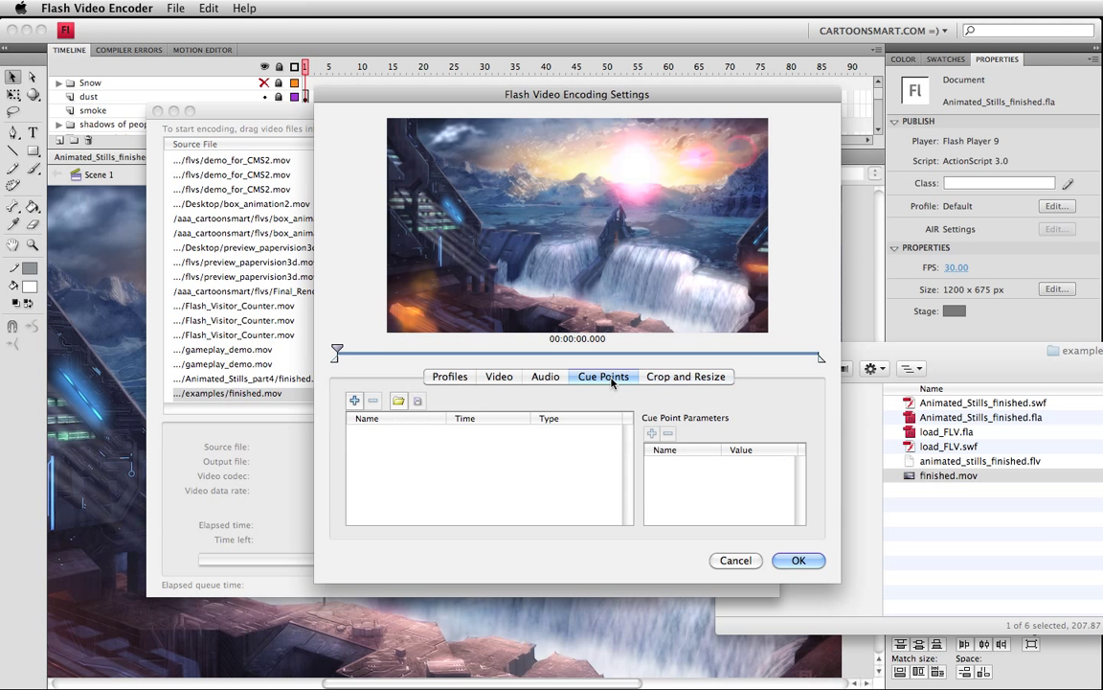
left_click(445, 378)
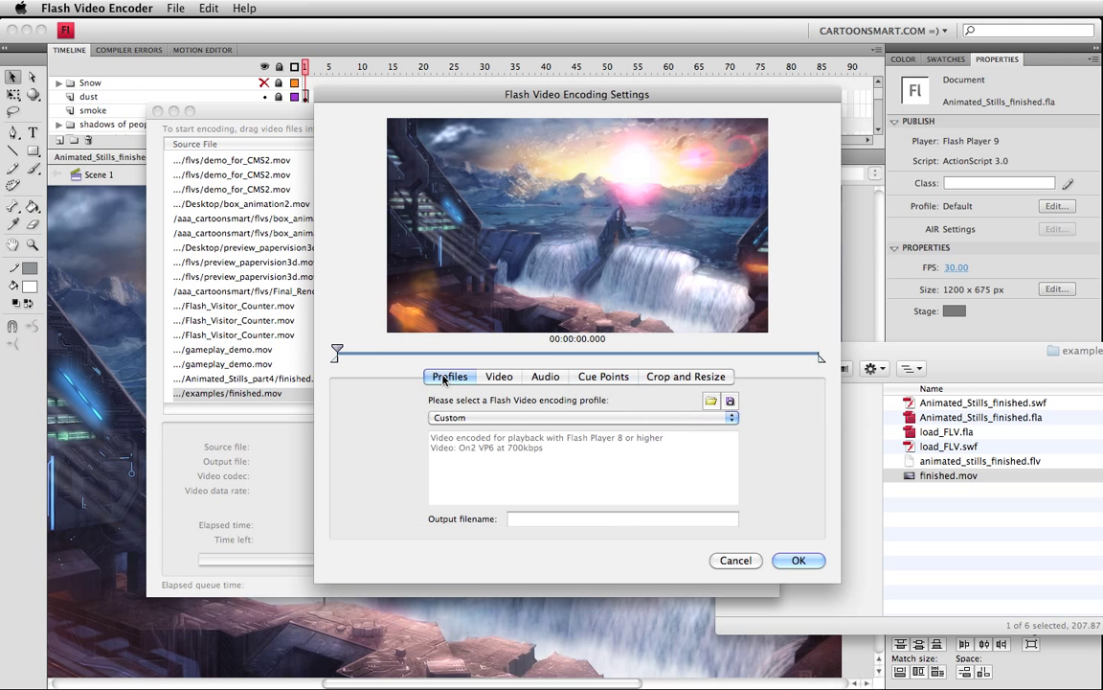
left_click(499, 378)
left_click(798, 560)
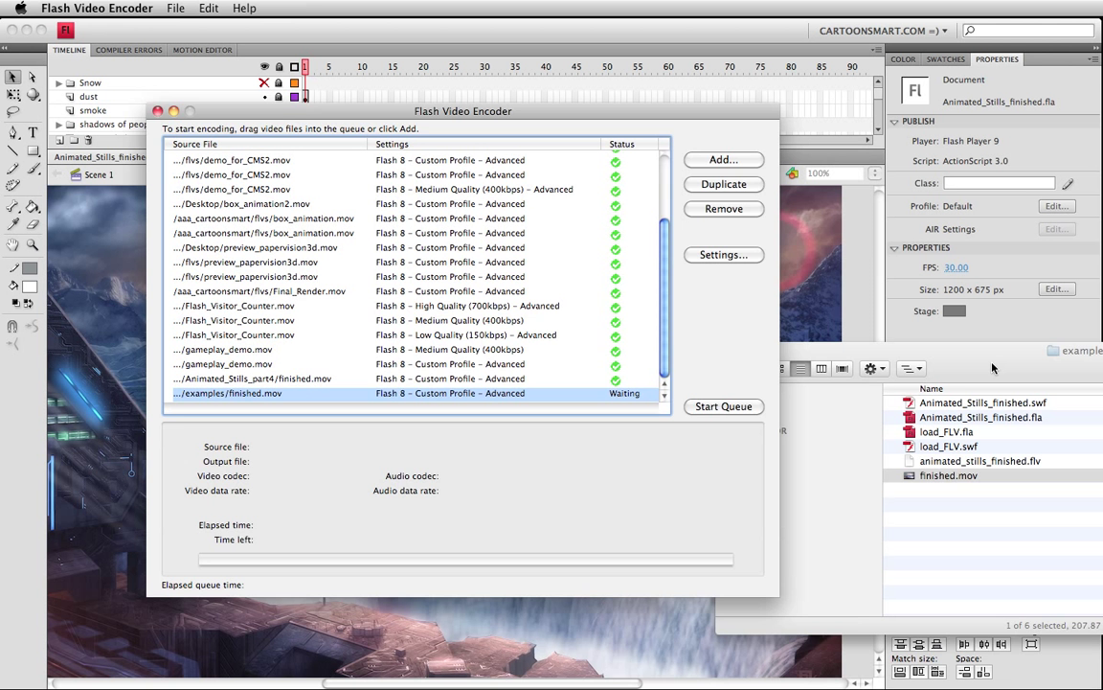
Drag finished.mov from the examples folder into the Adobe Media Encoder CS5 queue
left_click_drag(992, 368, 638, 333)
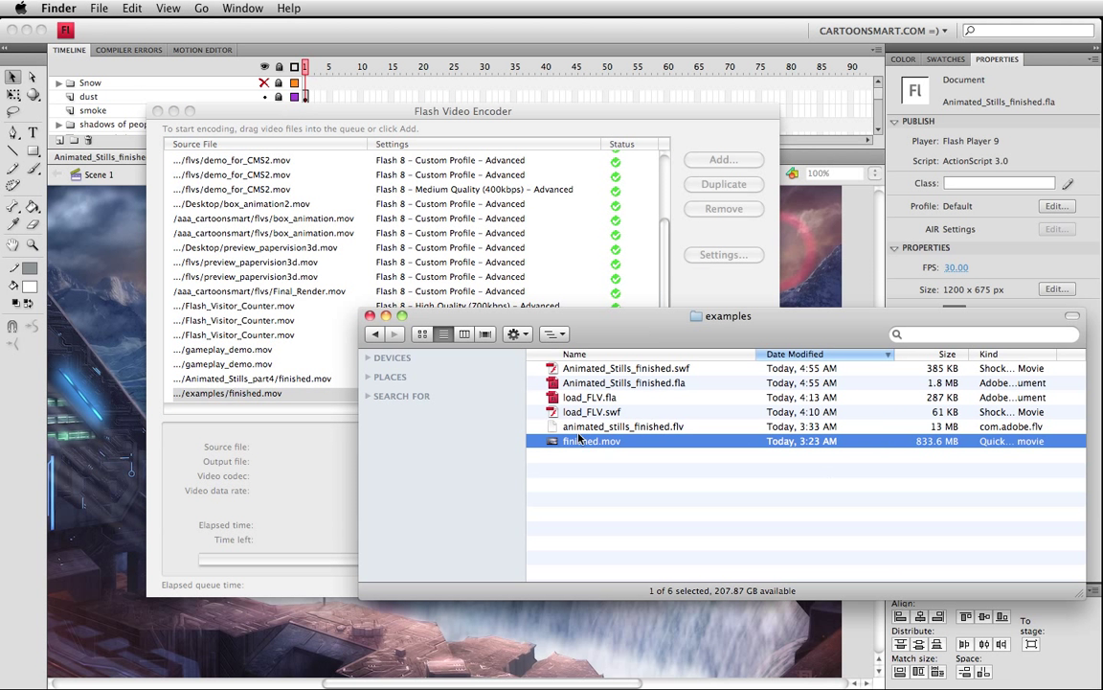
left_click(645, 427)
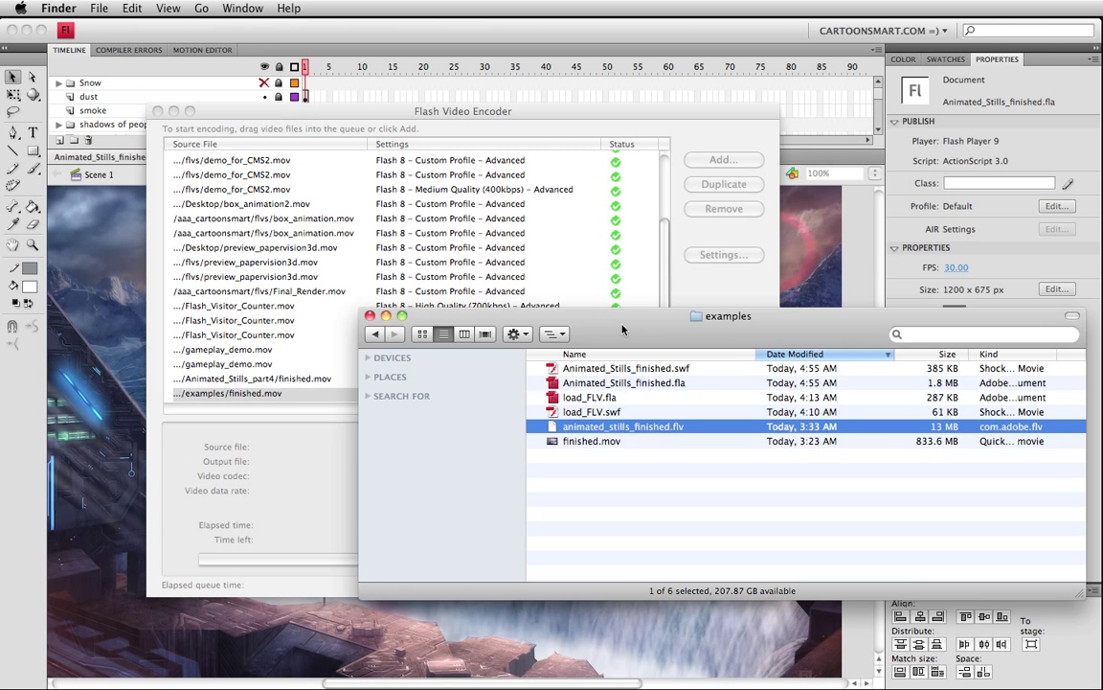
left_click_drag(621, 318, 1102, 335)
left_click(709, 582)
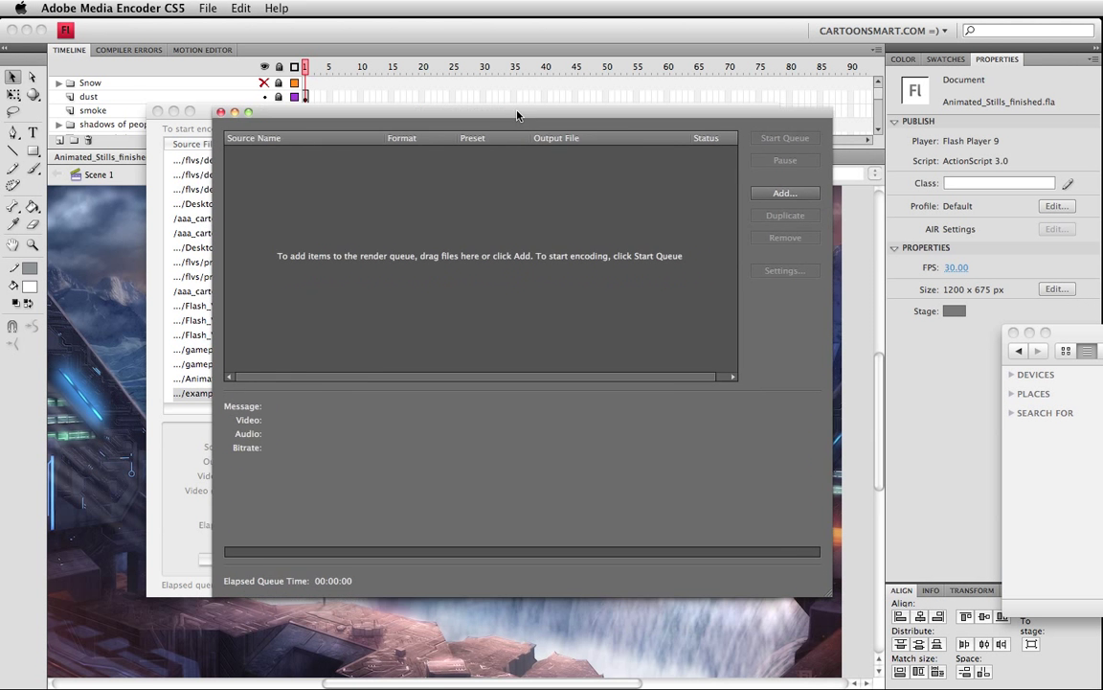
left_click_drag(518, 113, 392, 126)
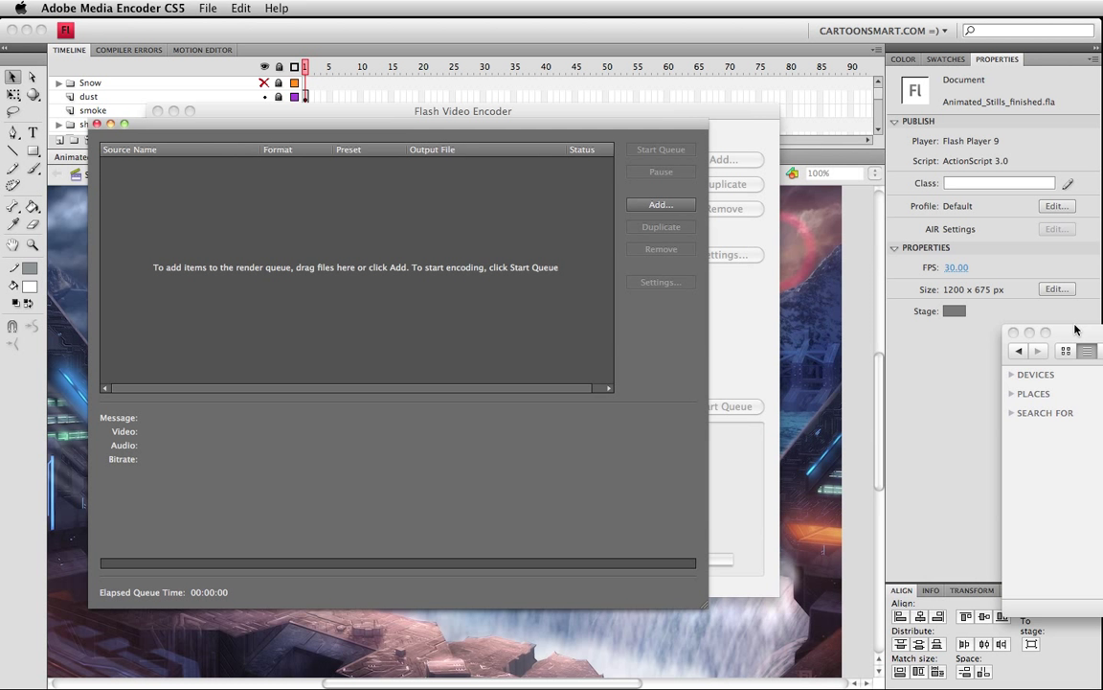
left_click_drag(1075, 329, 726, 313)
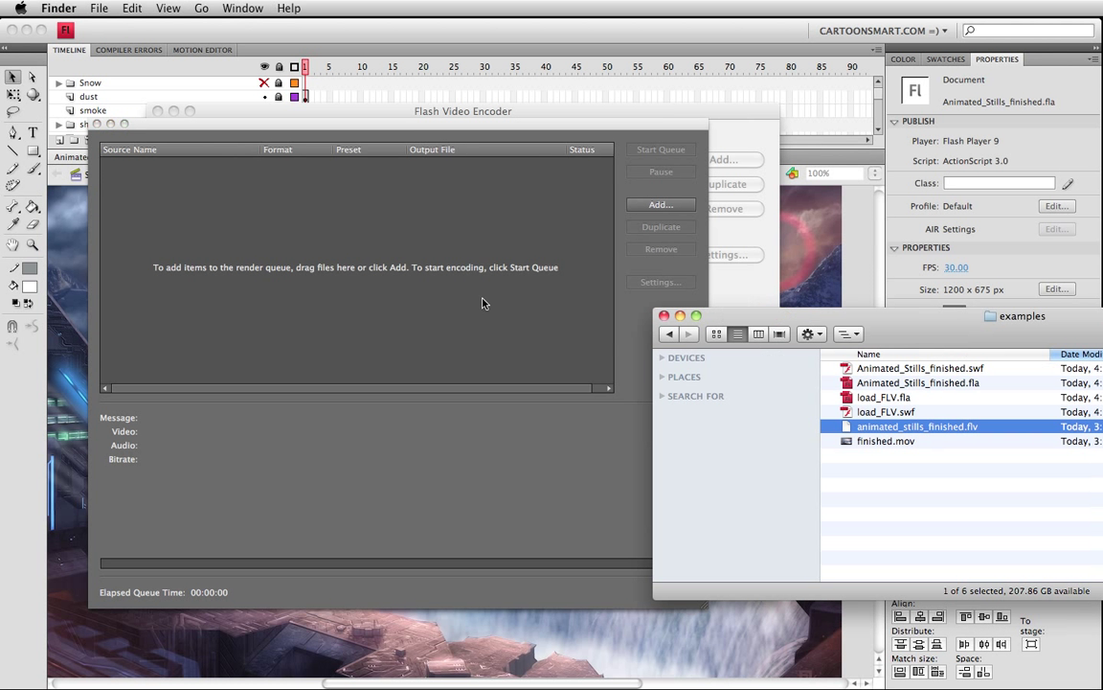
left_click(886, 441)
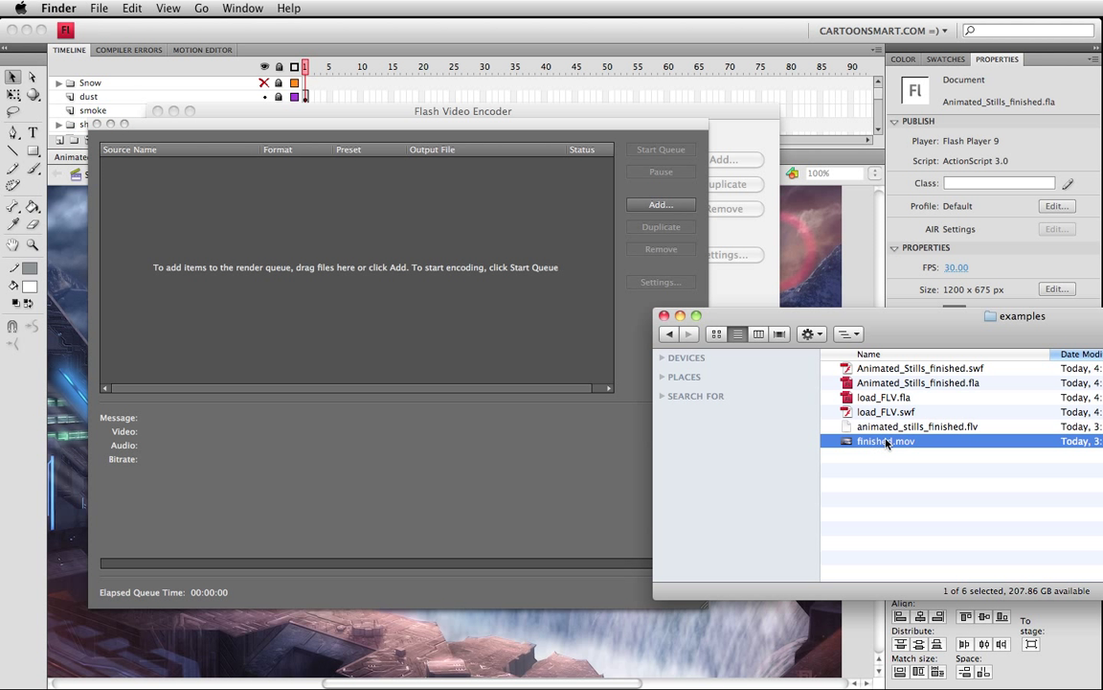
left_click_drag(886, 442, 367, 227)
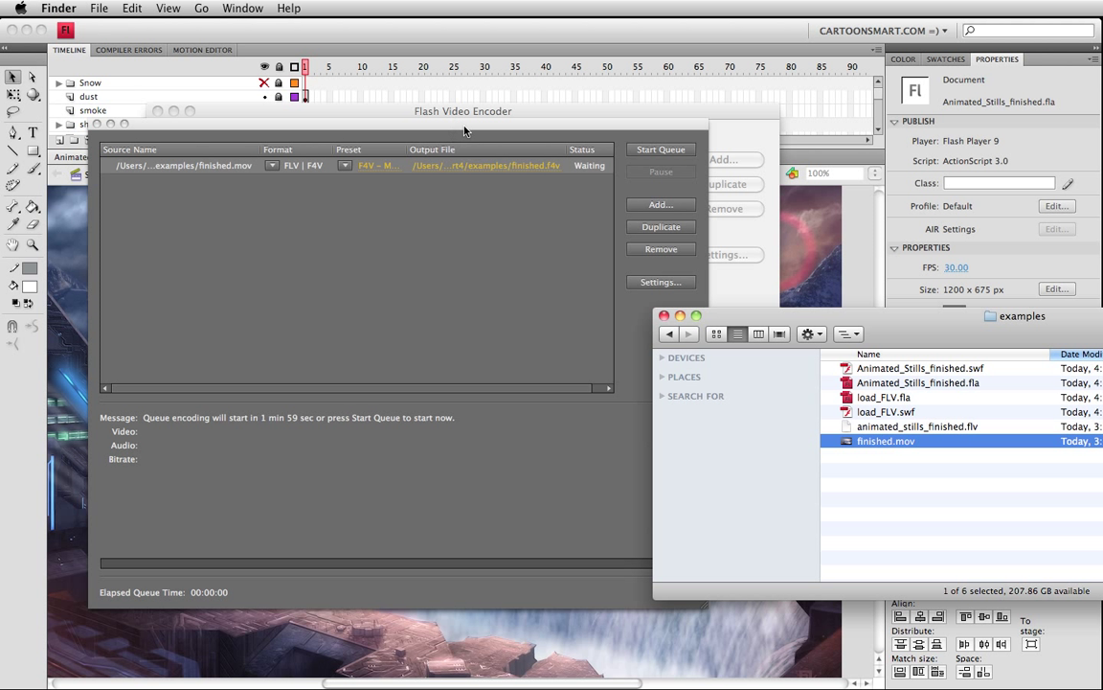
left_click(586, 206)
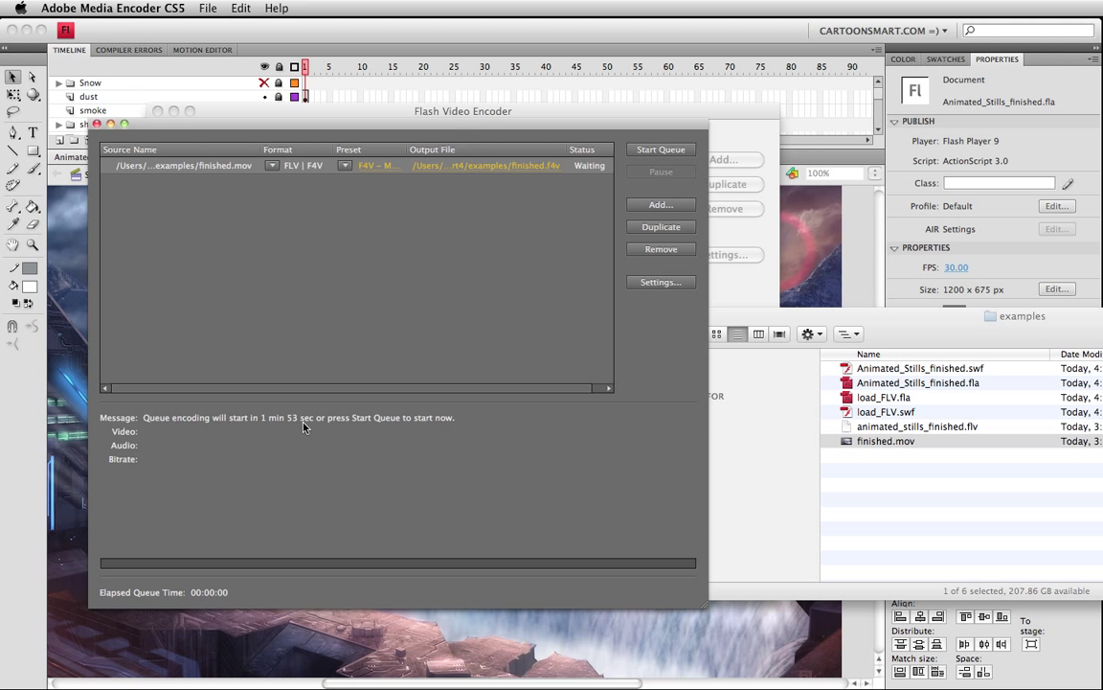
Compare FLV and F4V multiplexing for finished.mov, settling on FLV (finished.flv, 720x480, about 26 MB)
left_click(670, 282)
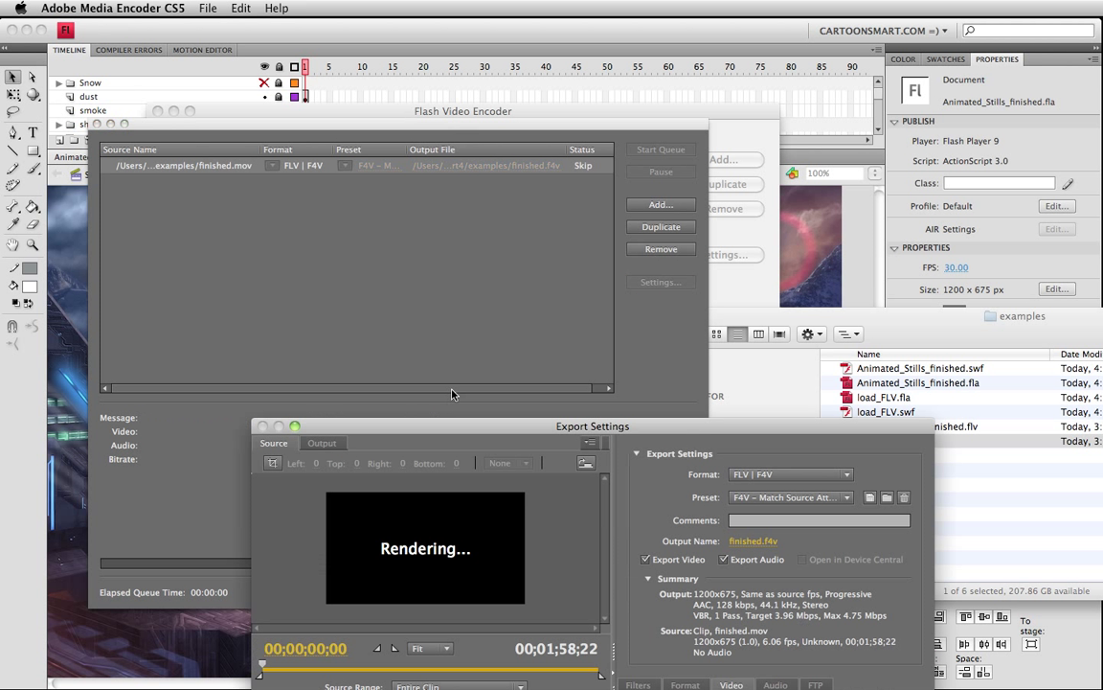
left_click_drag(420, 422, 280, 145)
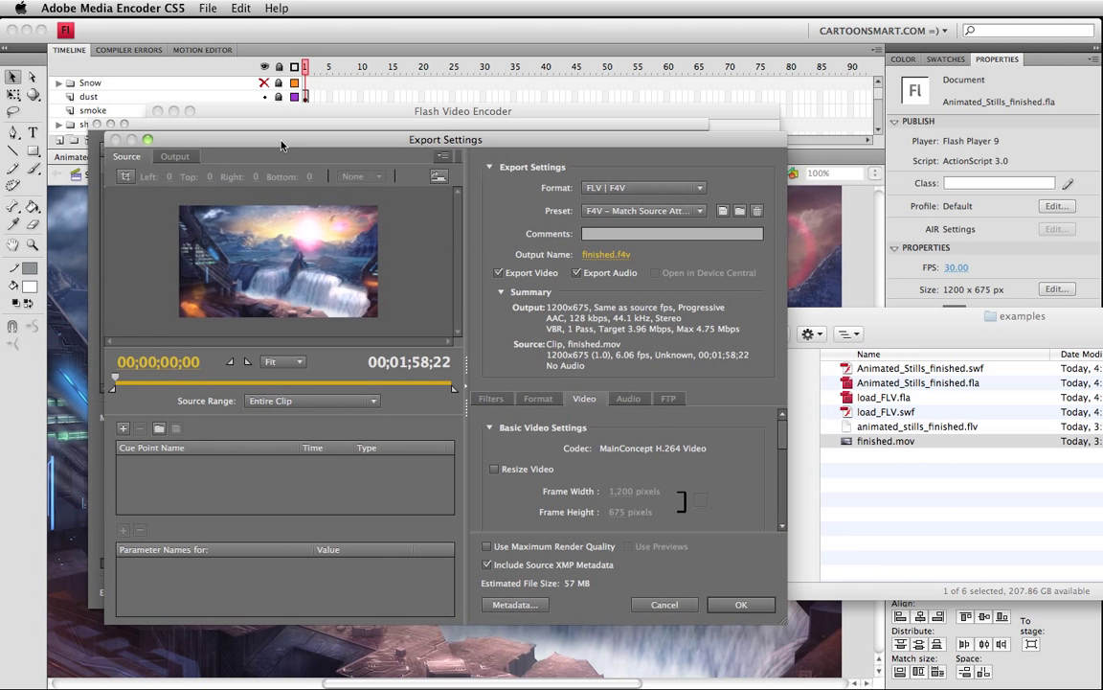
left_click(538, 399)
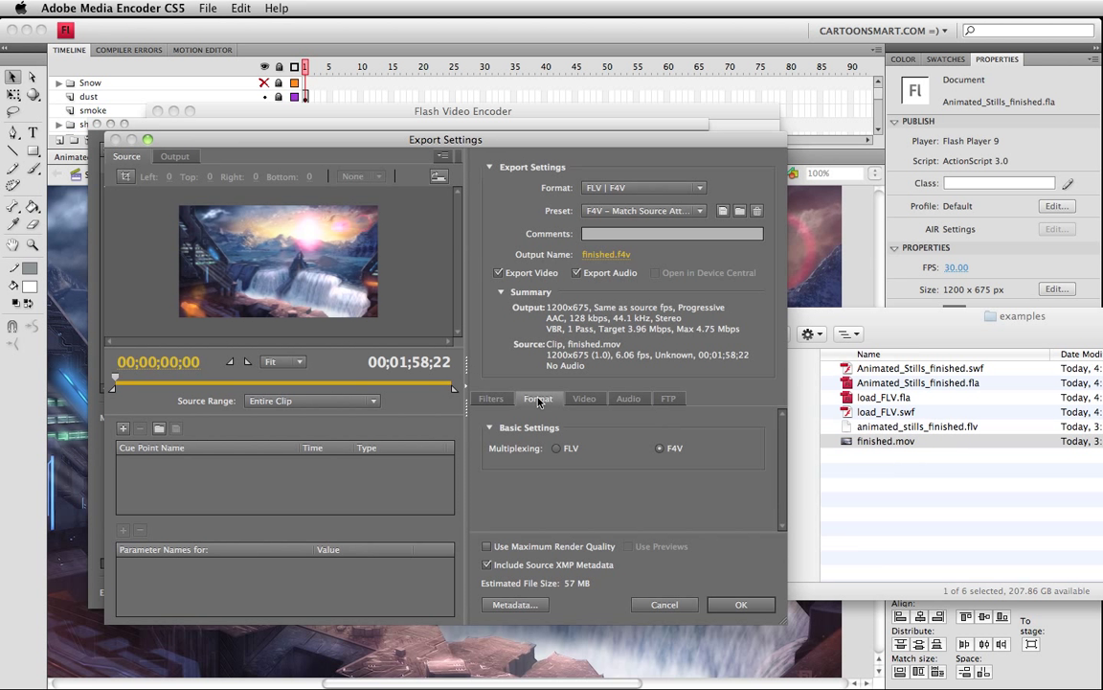
left_click(558, 450)
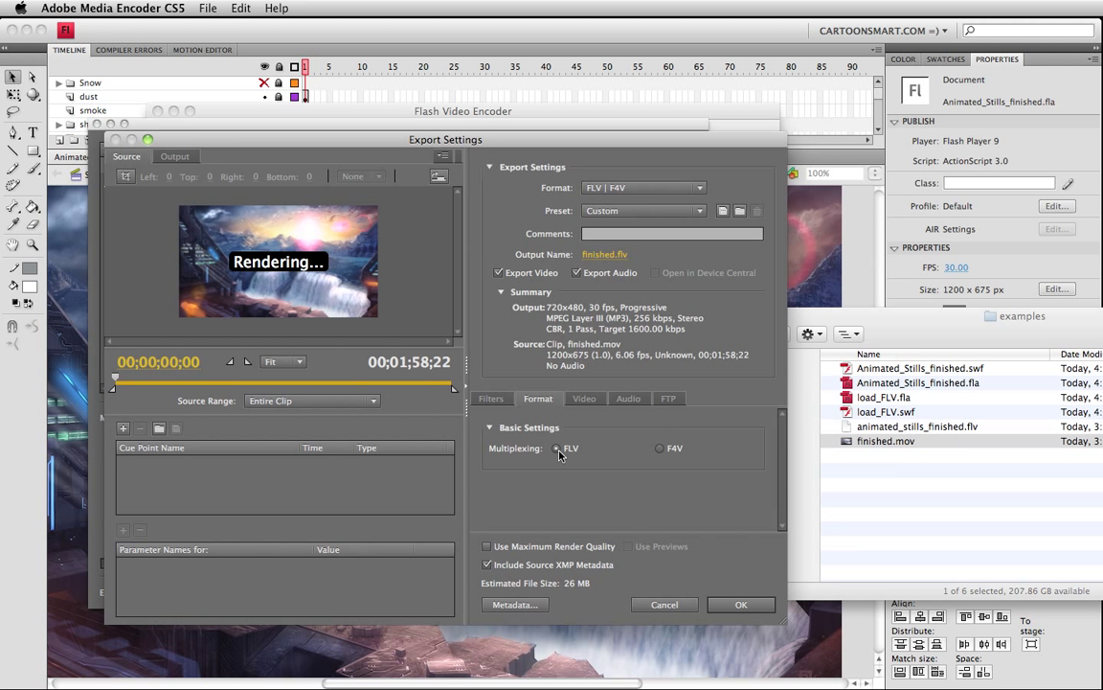
left_click(660, 449)
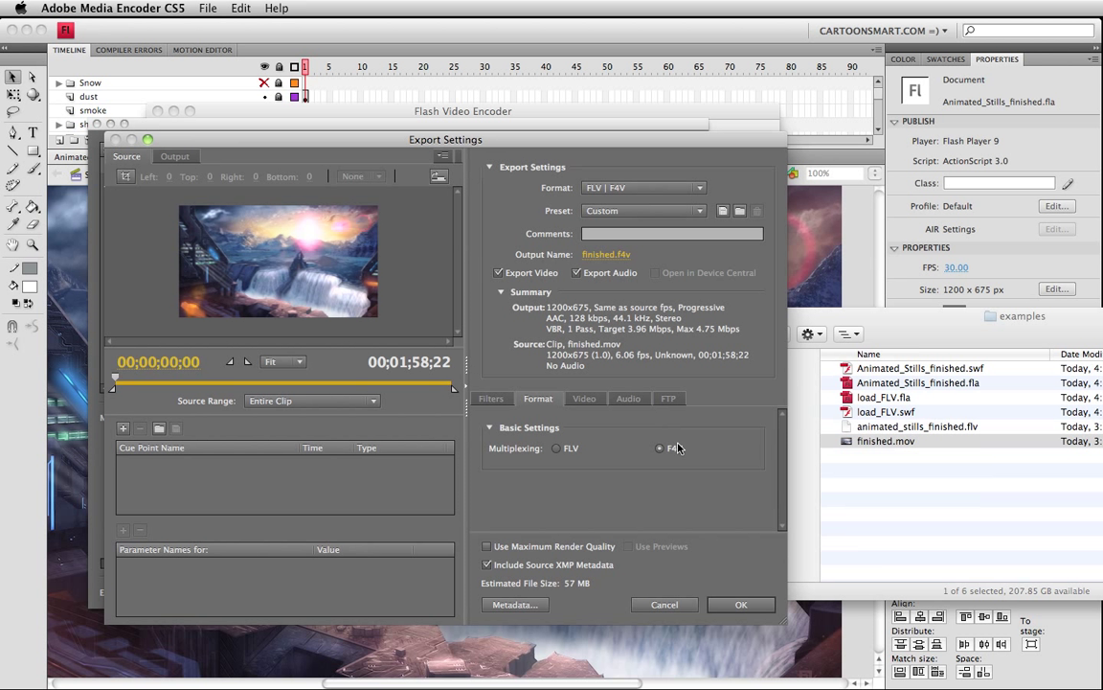
left_click(555, 448)
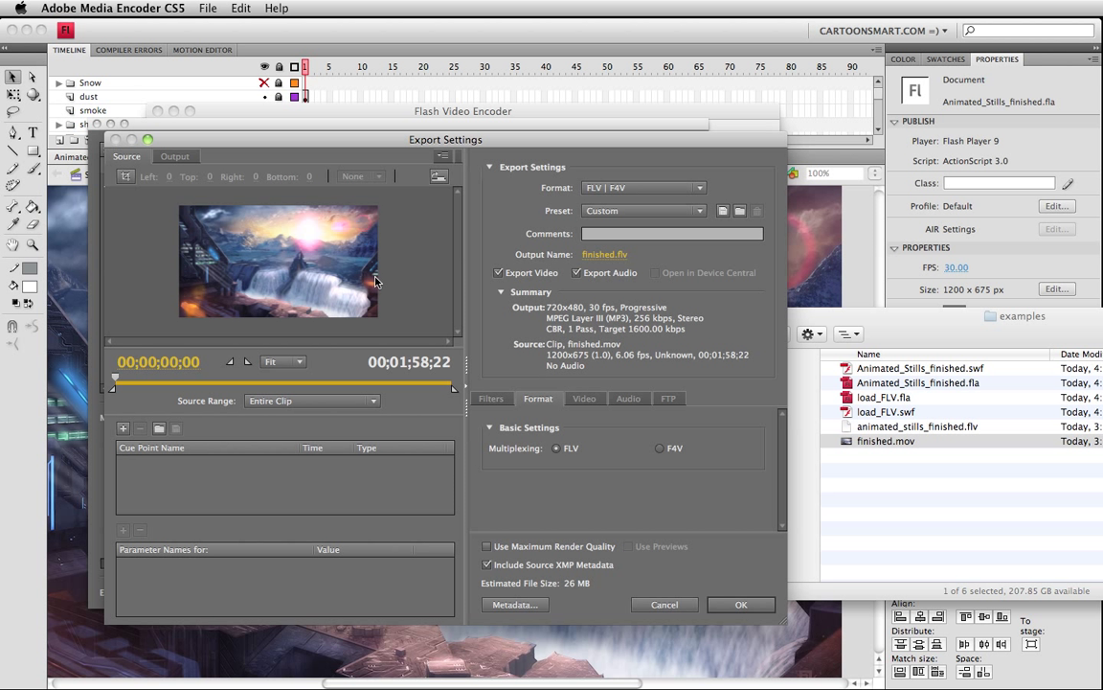
left_click(659, 448)
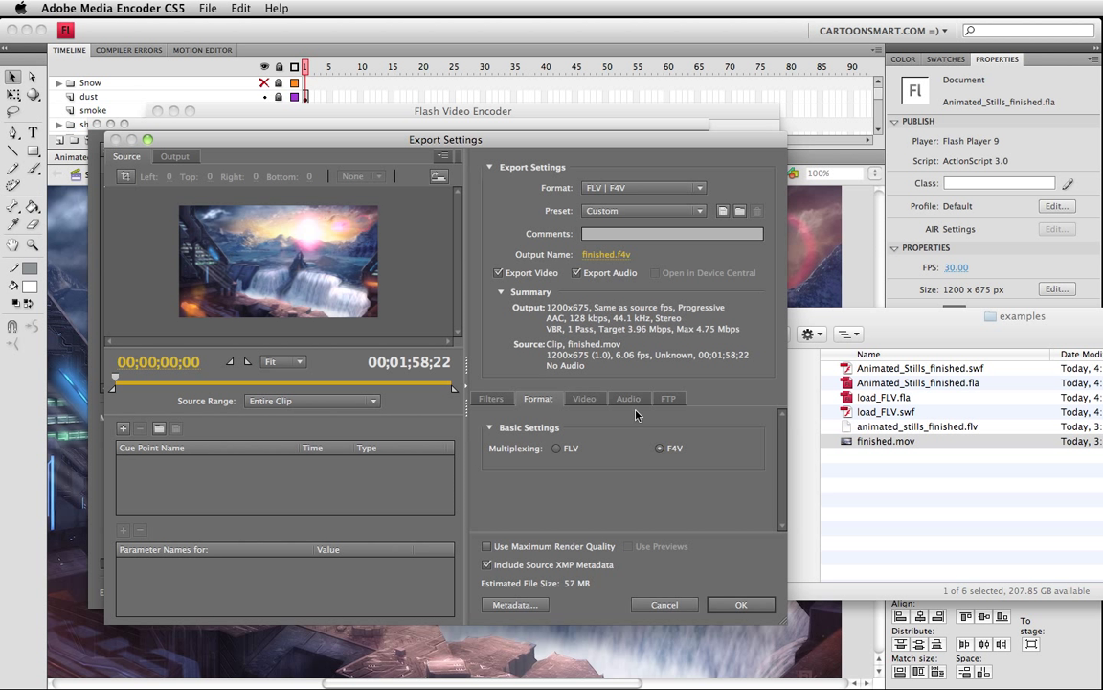
left_click(556, 449)
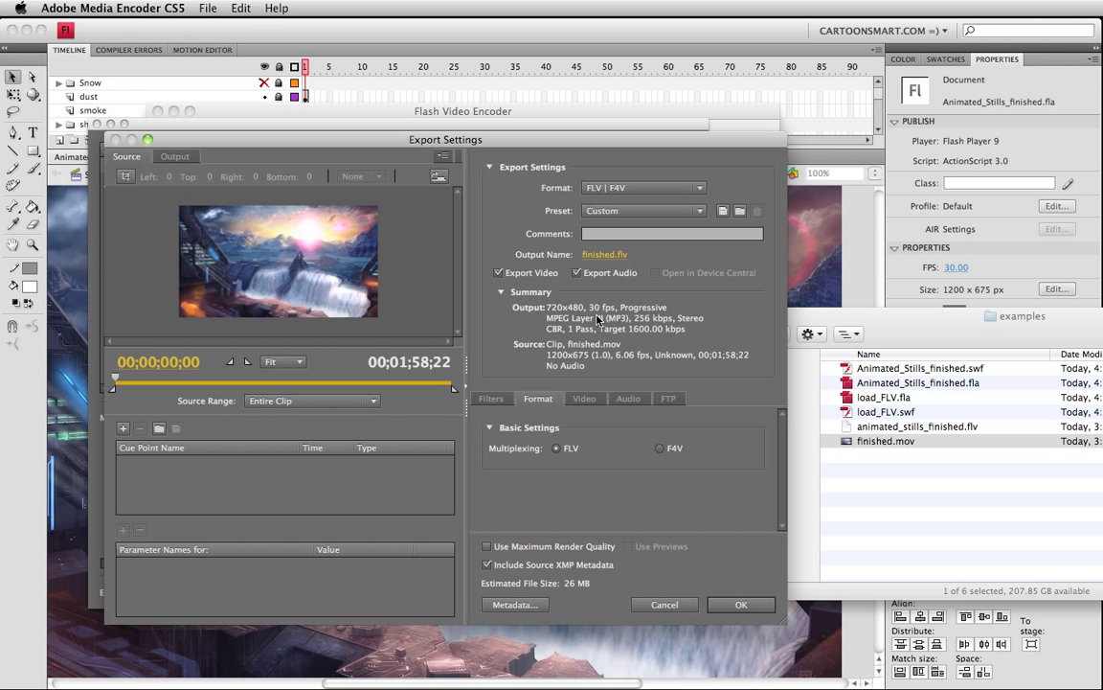
Switch finished.mov's export to F4V at 1200x675 with AAC audio and add it to the queue
left_click(661, 449)
left_click(585, 398)
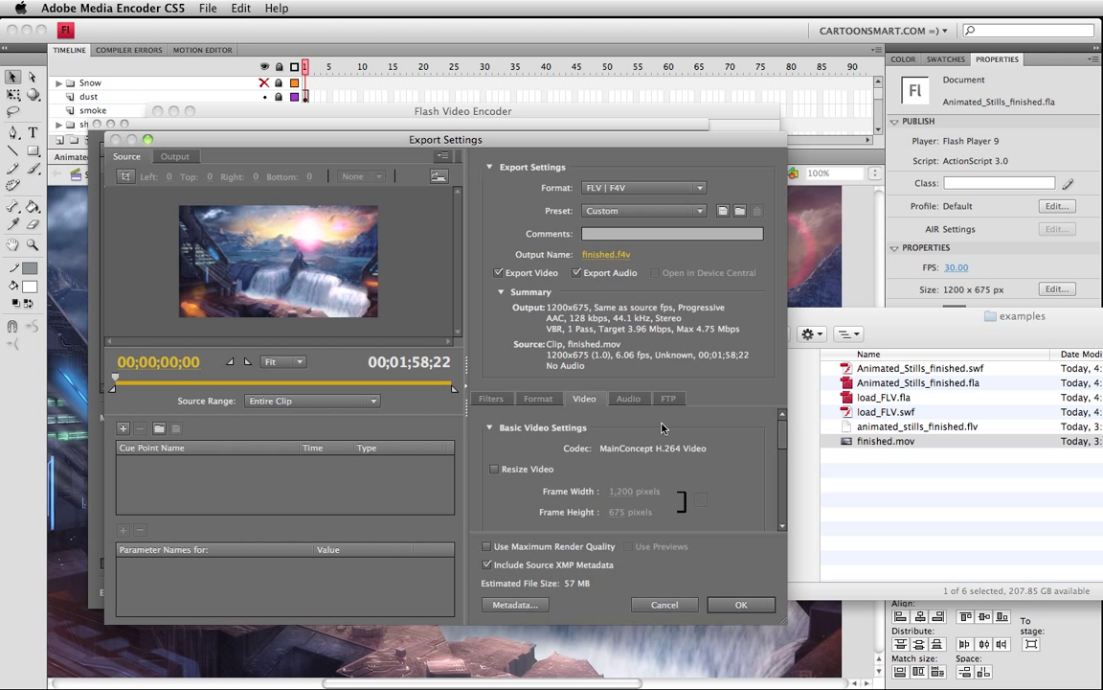
left_click_drag(783, 431, 767, 461)
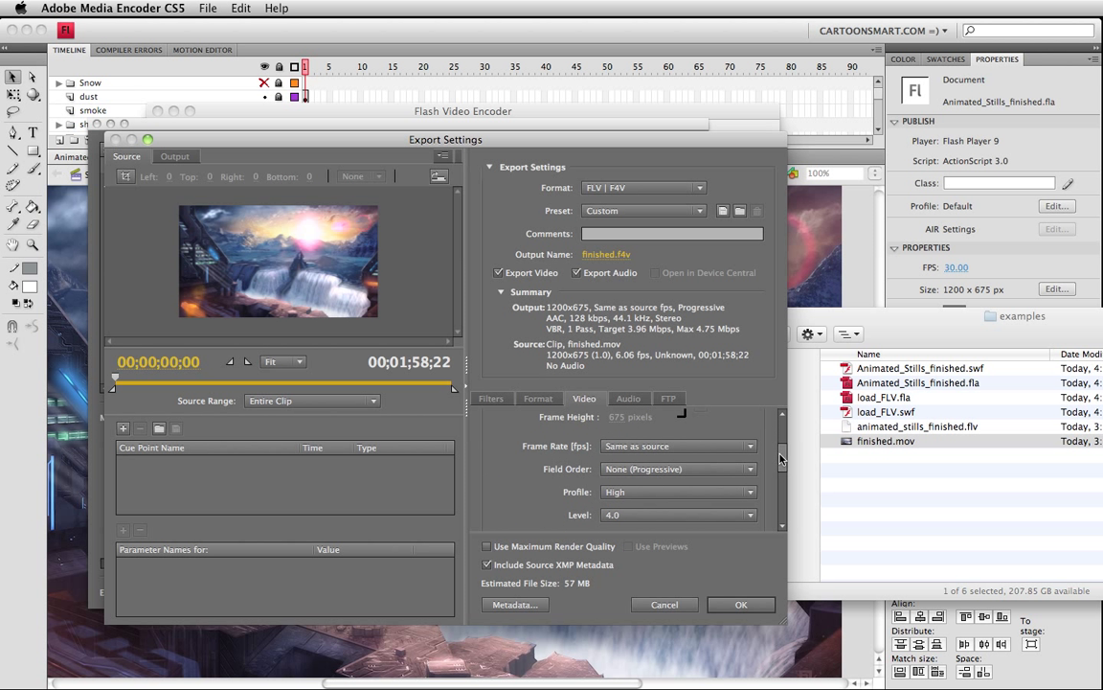
left_click_drag(780, 460, 781, 421)
left_click(629, 398)
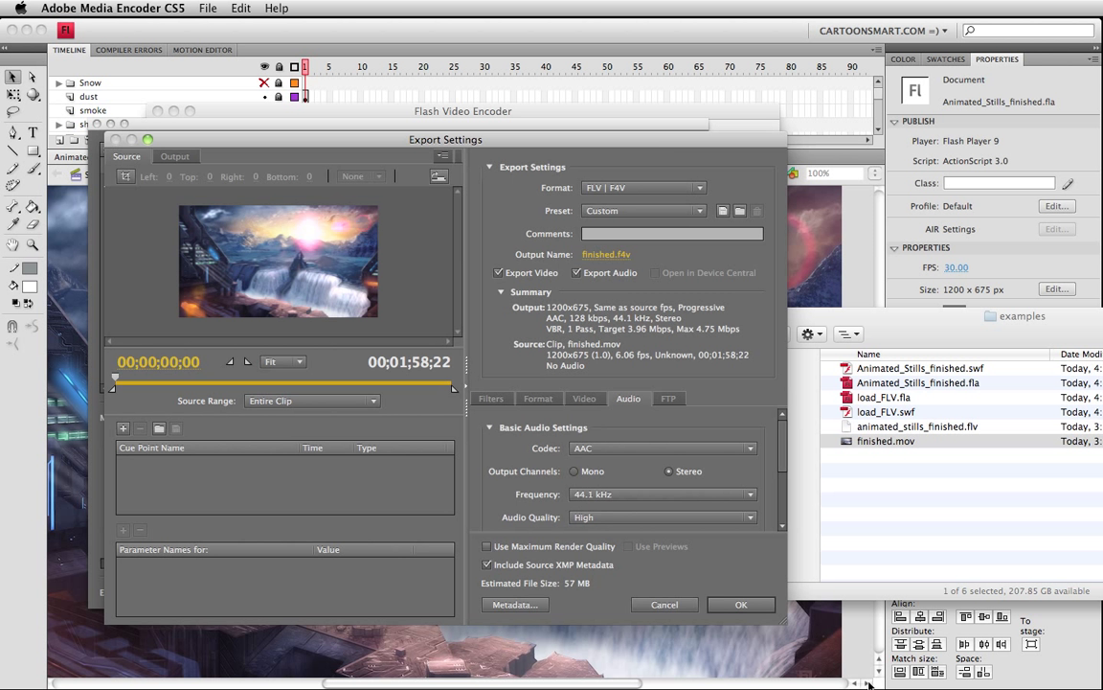
left_click(728, 605)
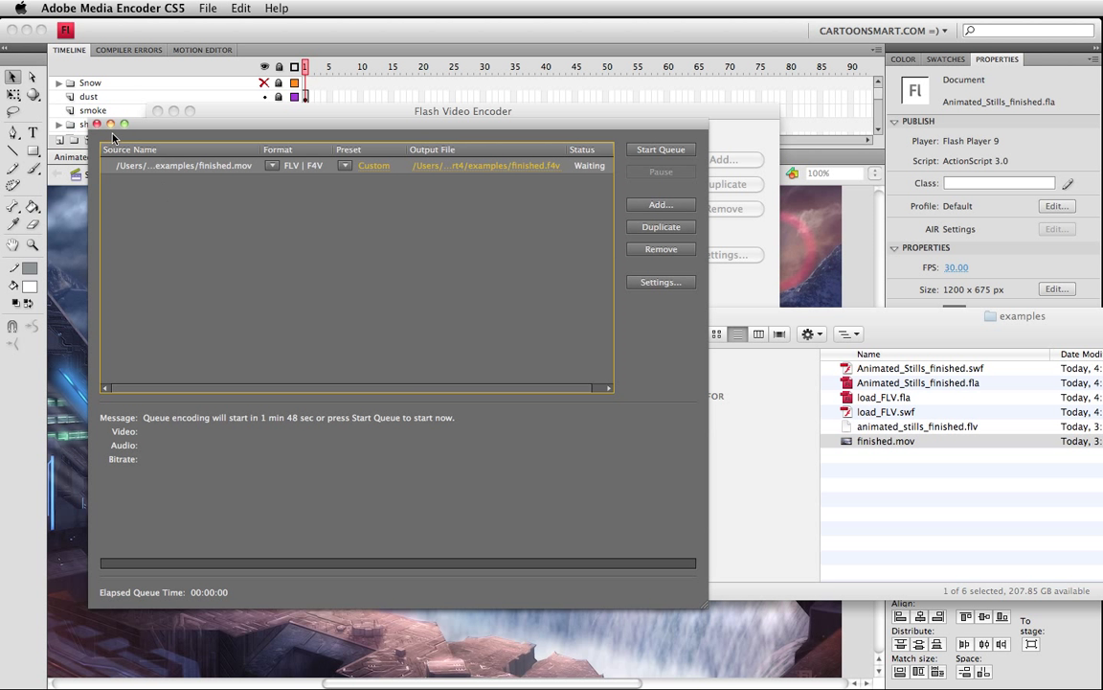
Close the Media Encoder queue and Flash Video Encoder windows, then select animated_stills_finished.flv in Finder
left_click(719, 349)
left_click(680, 279)
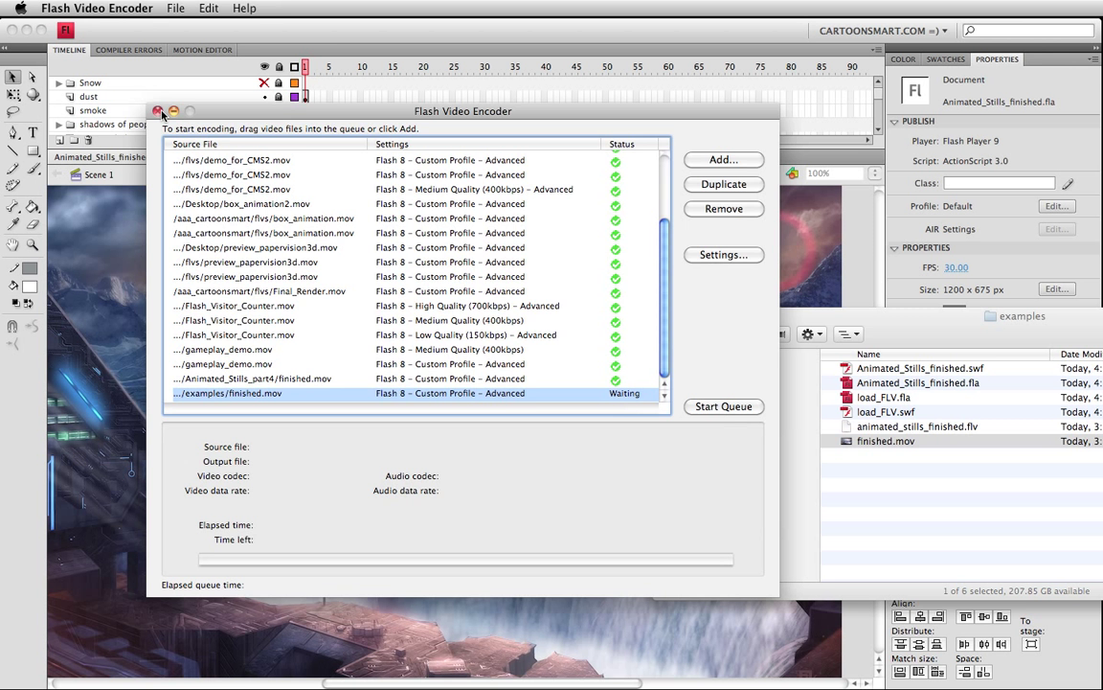
left_click(158, 112)
left_click(970, 428)
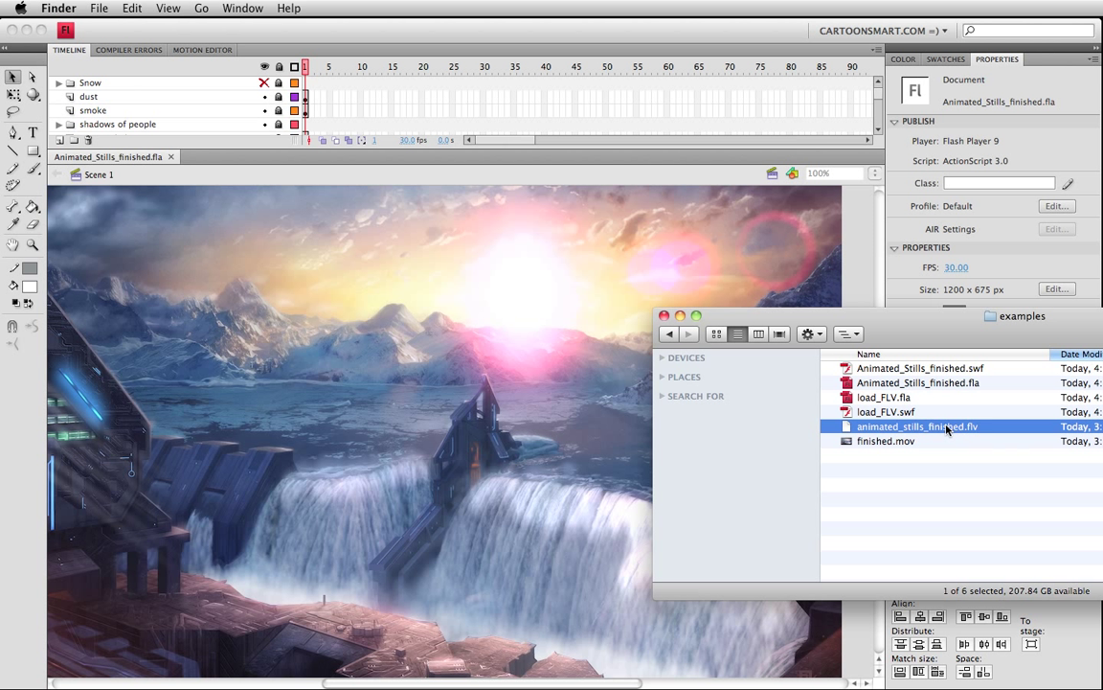
Open load_FLV.fla in Flash and zoom the stage out to 50%
left_click(868, 398)
double_click(869, 398)
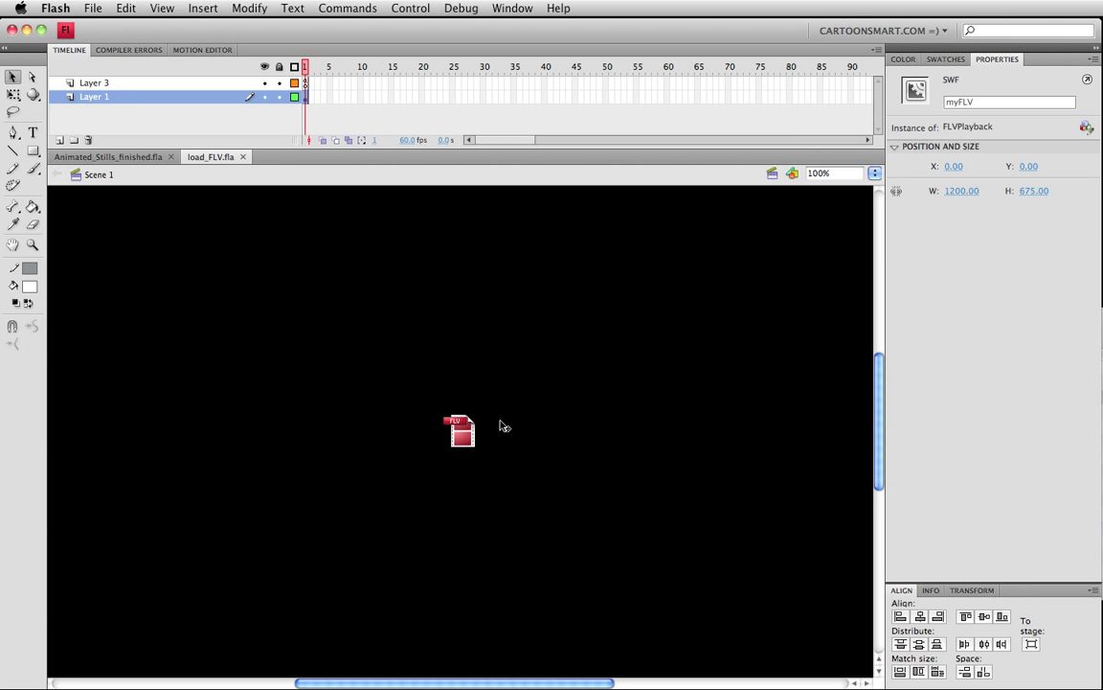
left_click(31, 245)
left_click(444, 367, "alt")
Move the existing video player below the stage, save, and bring the examples folder forward
key("v")
scroll(434, 306, "down", 3)
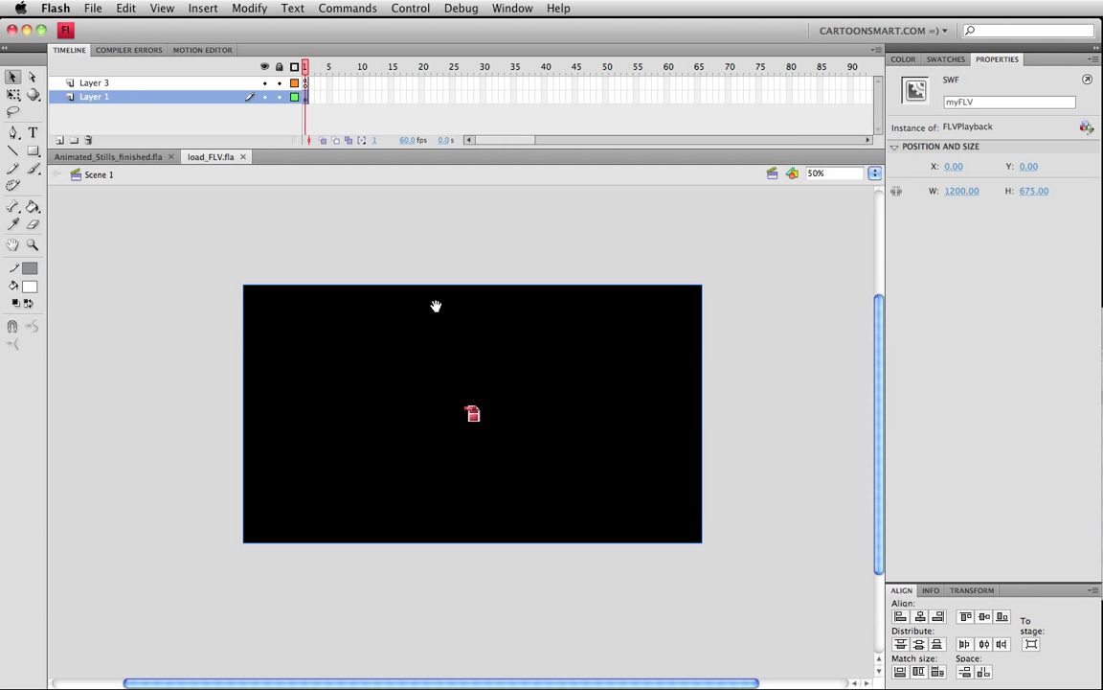
left_click_drag(431, 344, 543, 625)
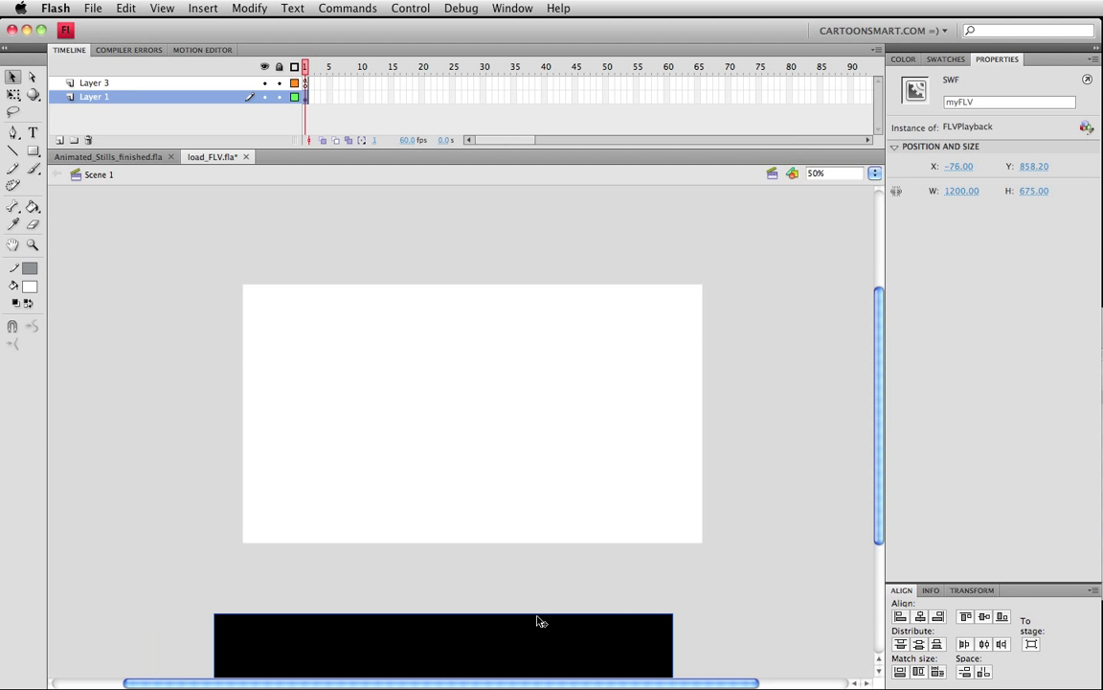
left_click(387, 265)
key("super+s")
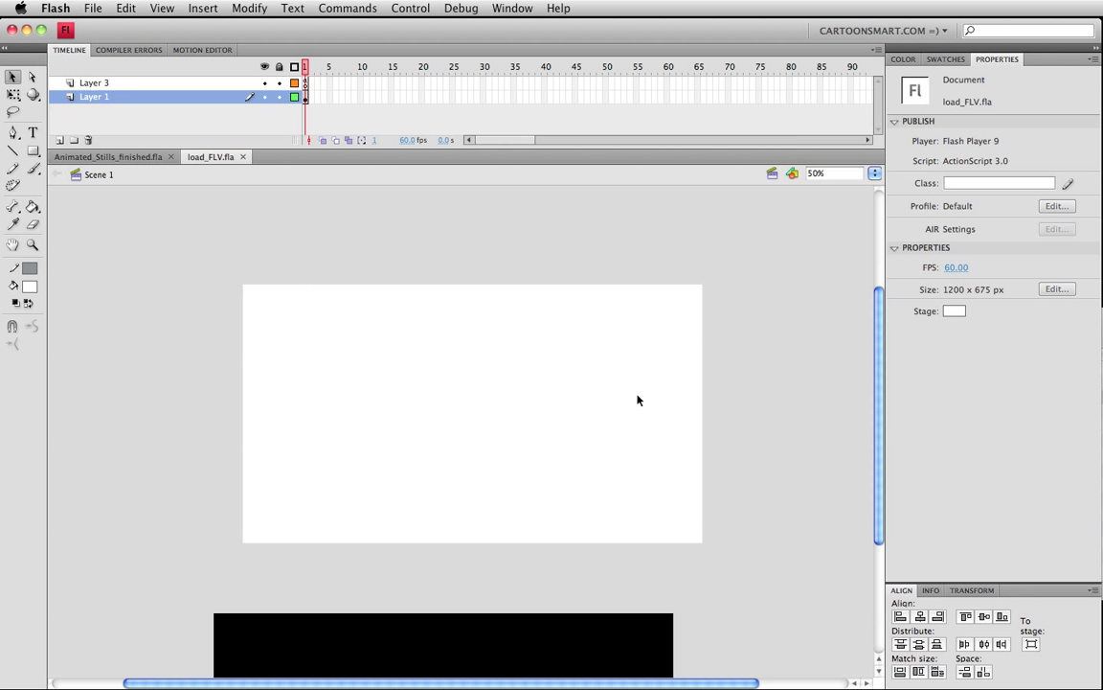
key("super+Tab")
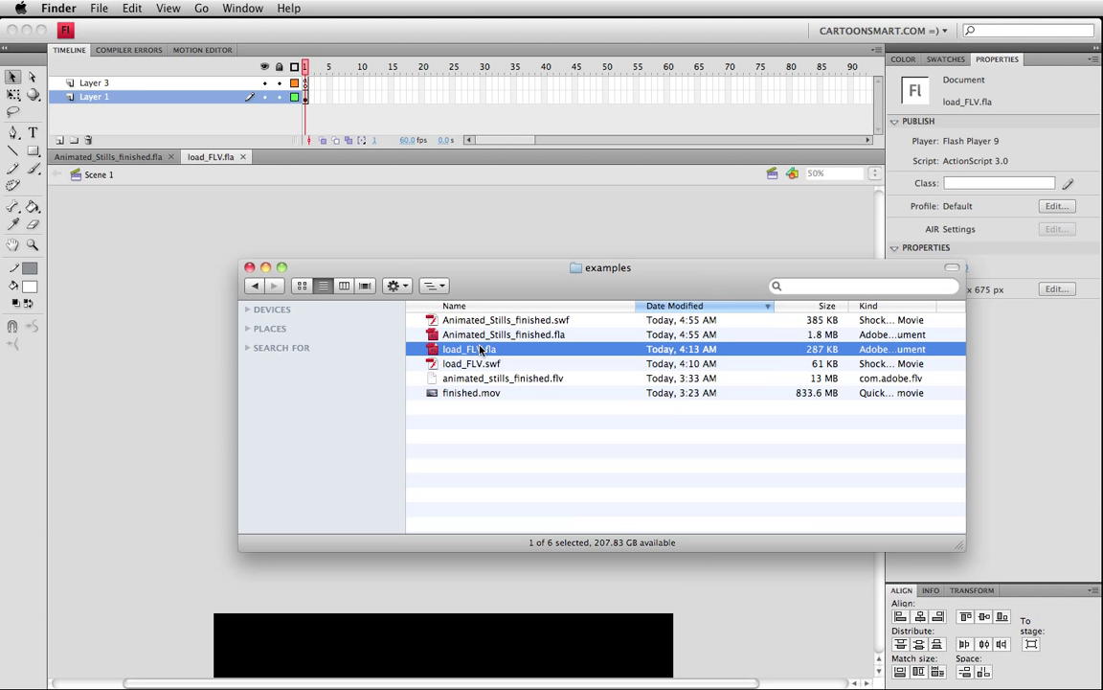
Move the examples folder window to the right edge and return to load_FLV.fla in Flash
left_click(512, 378)
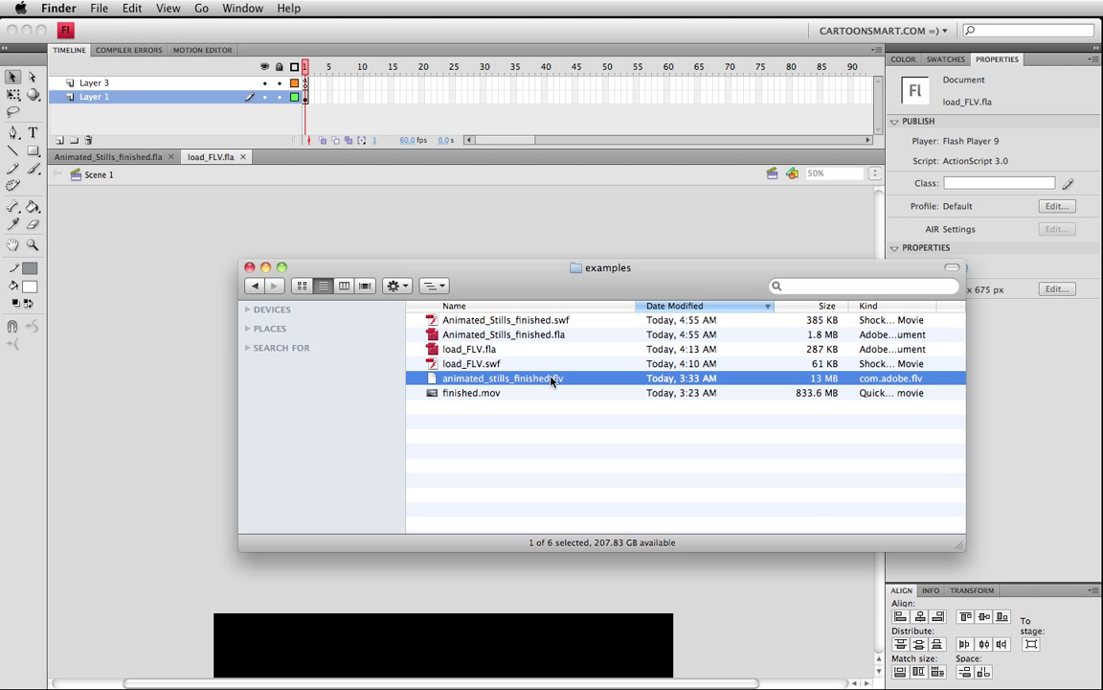
left_click(429, 350)
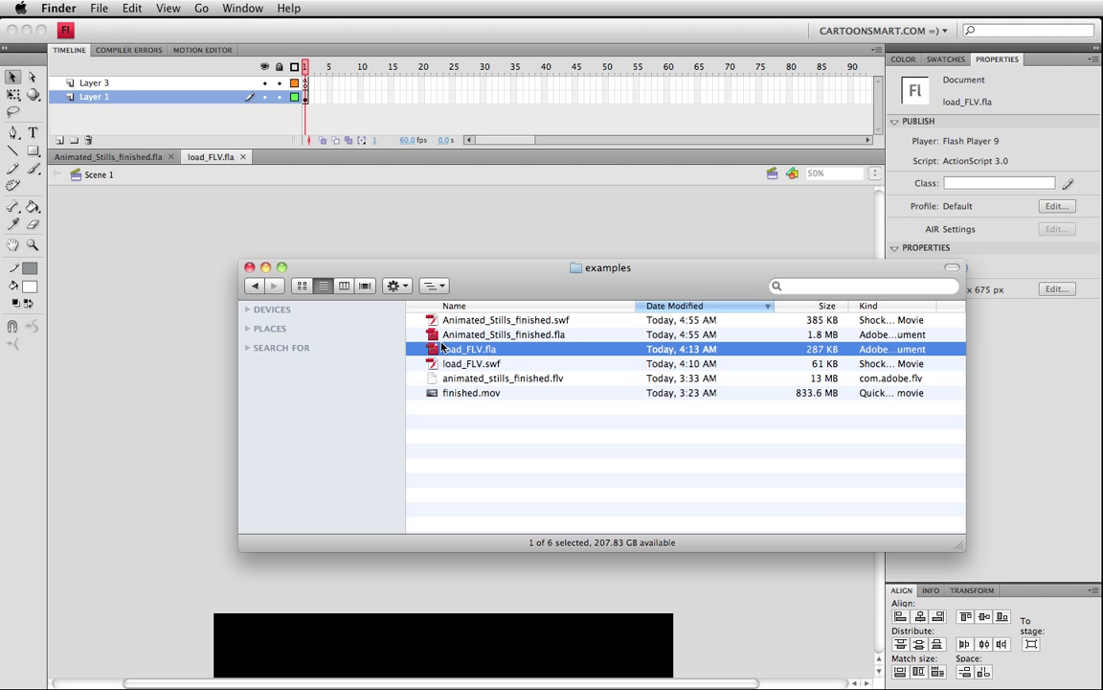
left_click_drag(505, 281, 1102, 361)
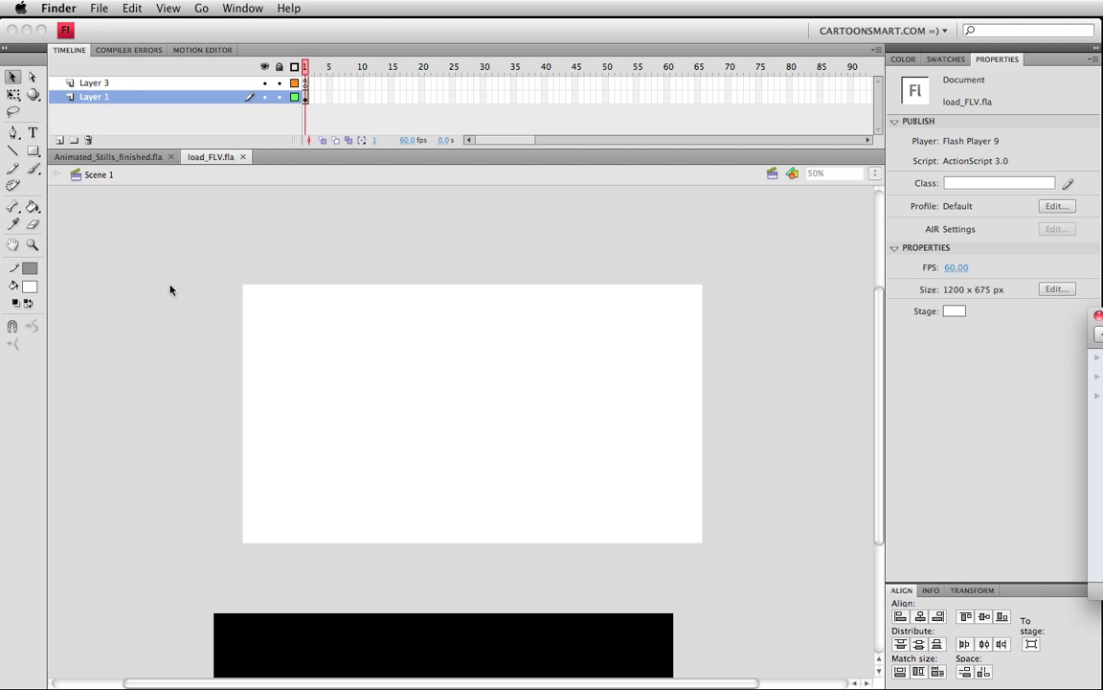
left_click(400, 208)
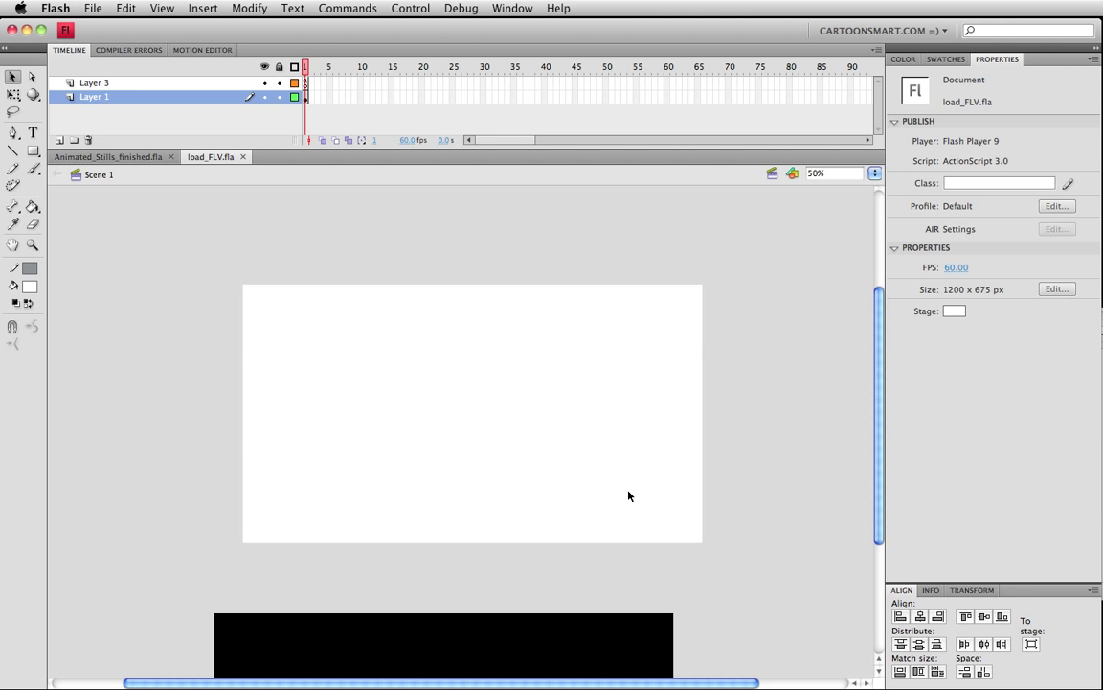
Drag an FLVPlayback component from the Components panel's Video group onto the stage
left_click(505, 7)
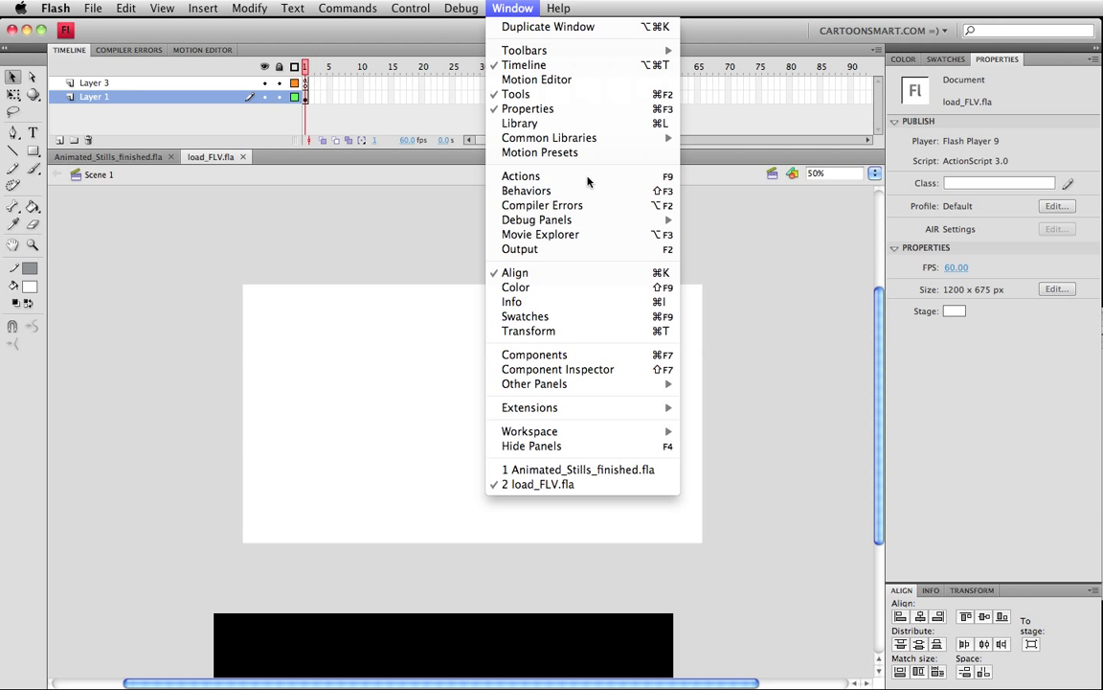
left_click(587, 356)
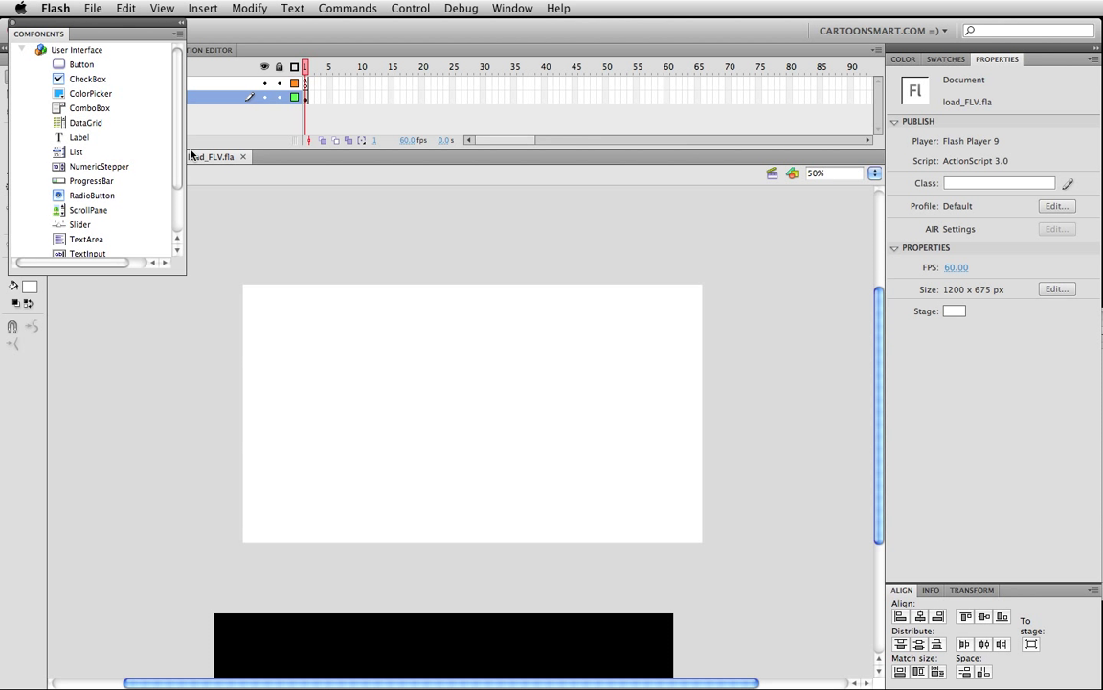
scroll(177, 152, "down", 3)
left_click(21, 248)
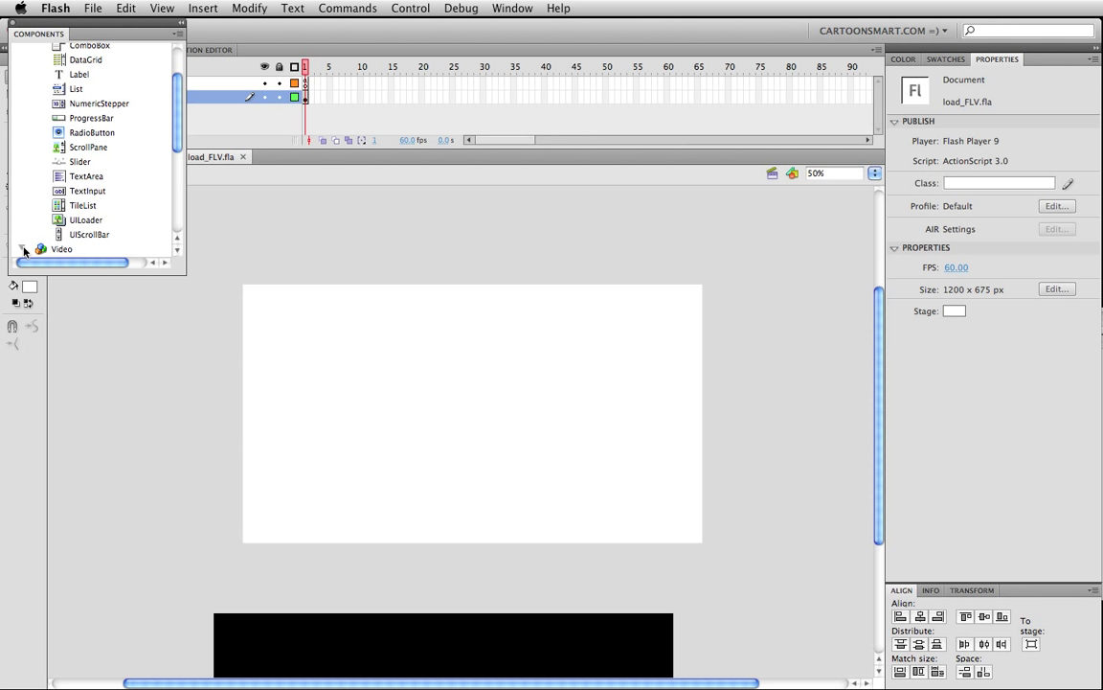
scroll(158, 149, "down", 6)
left_click_drag(118, 139, 414, 393)
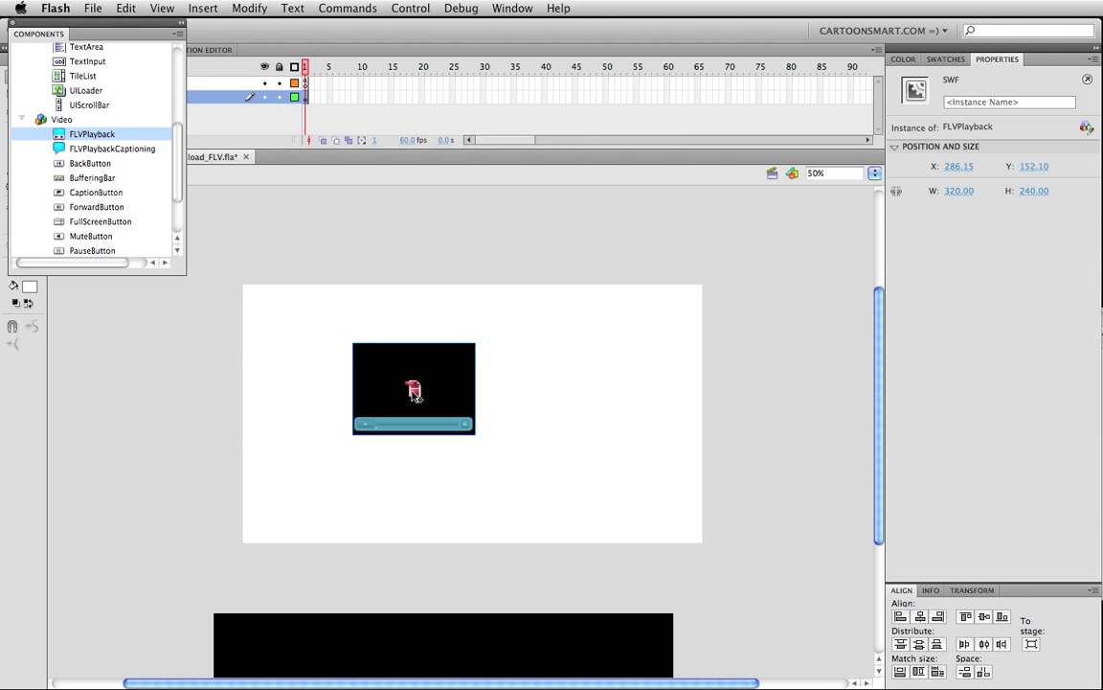
left_click(13, 23)
Move the new player to the stage's top-left corner and resize it to 1200 x 675
left_click_drag(397, 340, 297, 312)
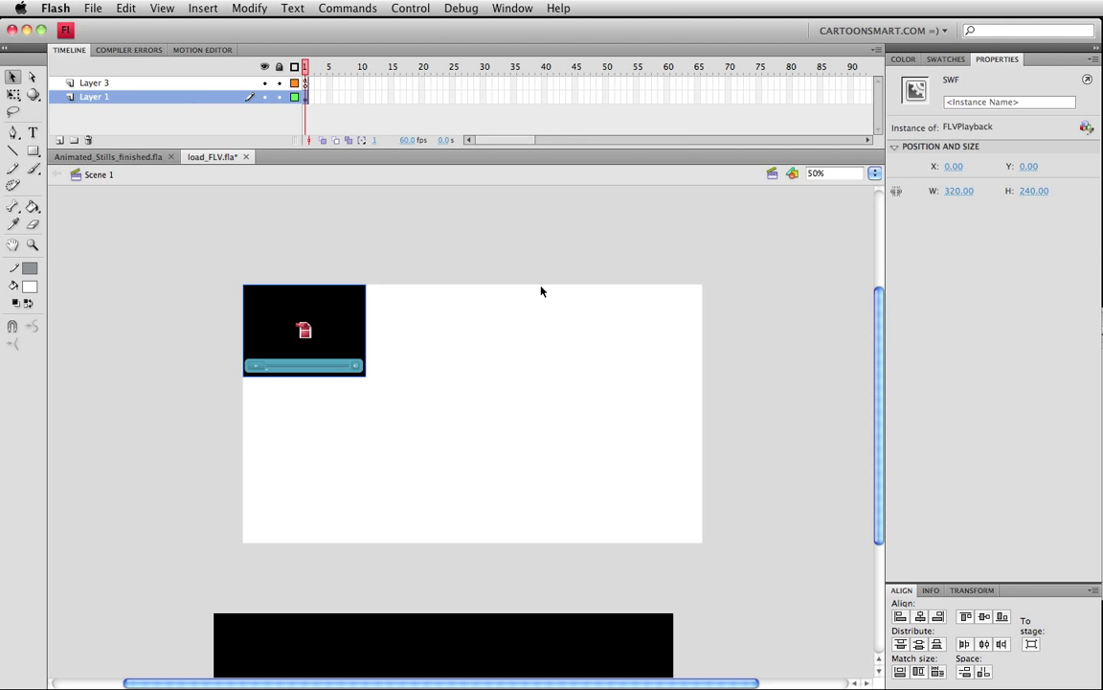
left_click(962, 191)
type("1200")
key("Tab")
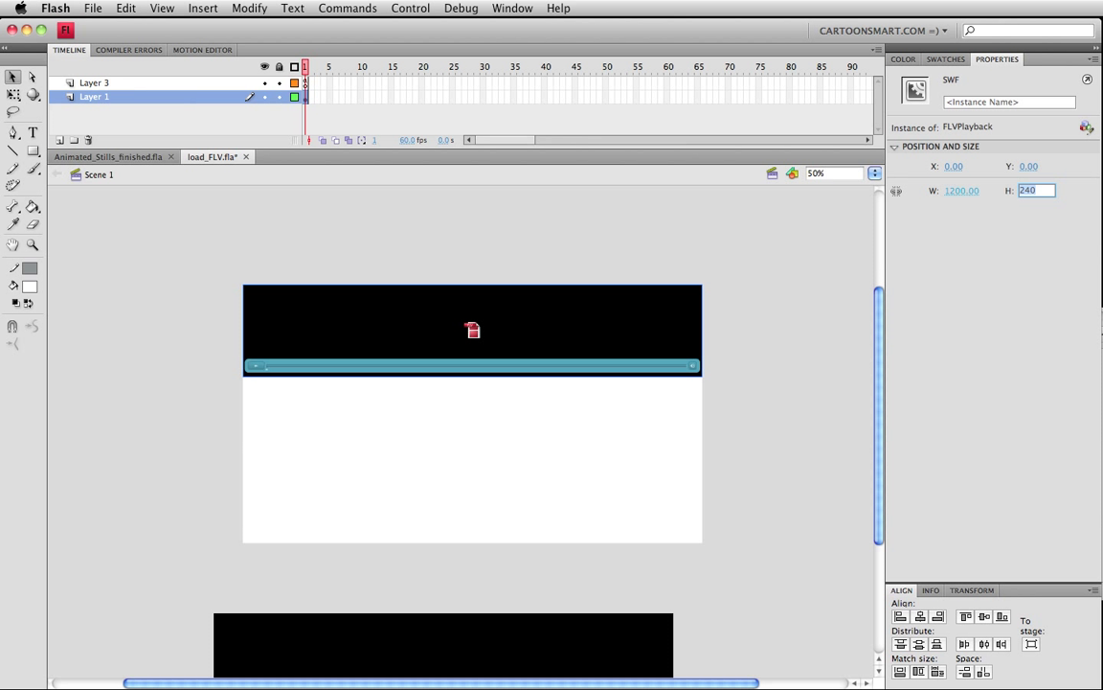
type("675")
key("Return")
left_click(405, 248)
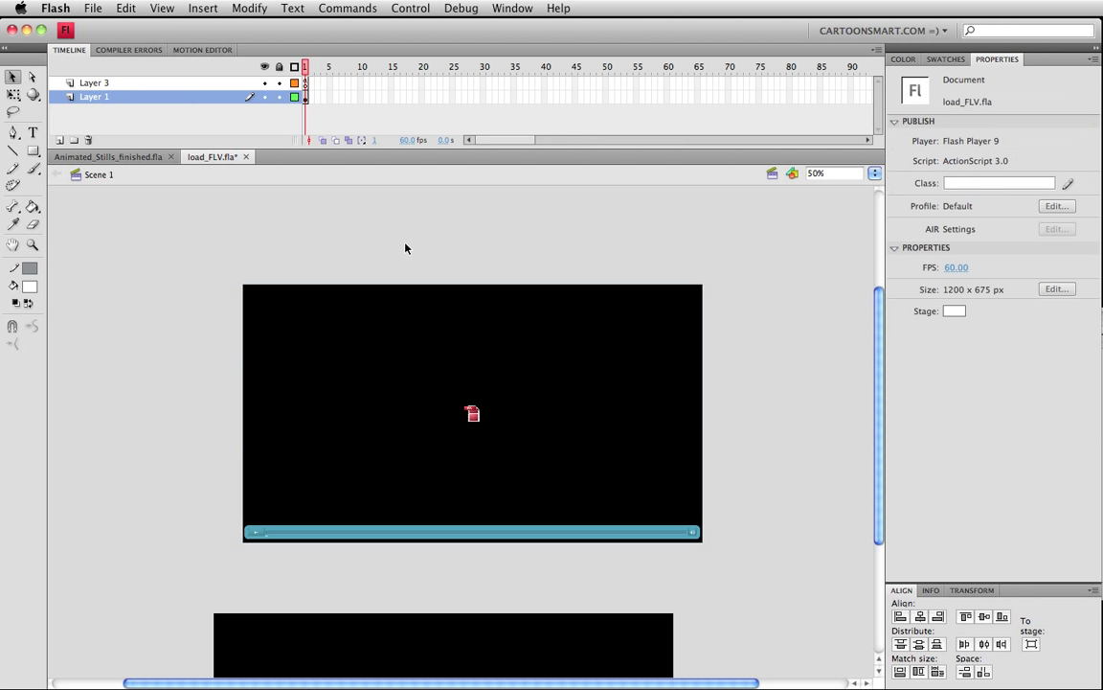
left_click(380, 362)
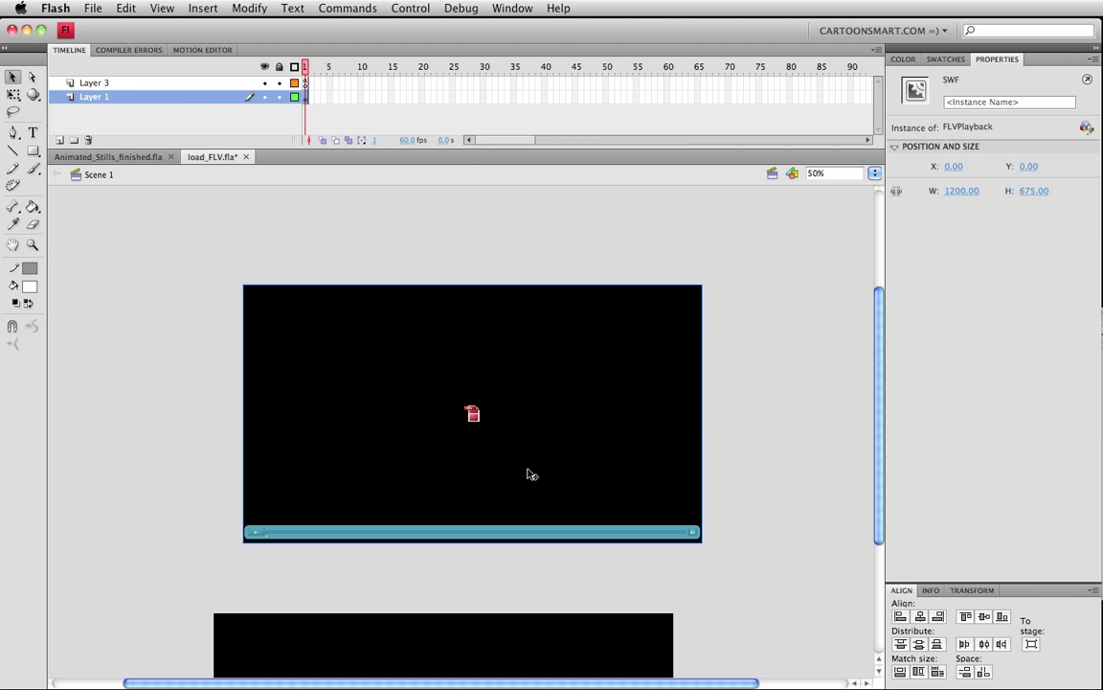
Save, then open the player's component parameters and select its skin setting
key("super+s")
left_click(481, 6)
mouse_move(513, 8)
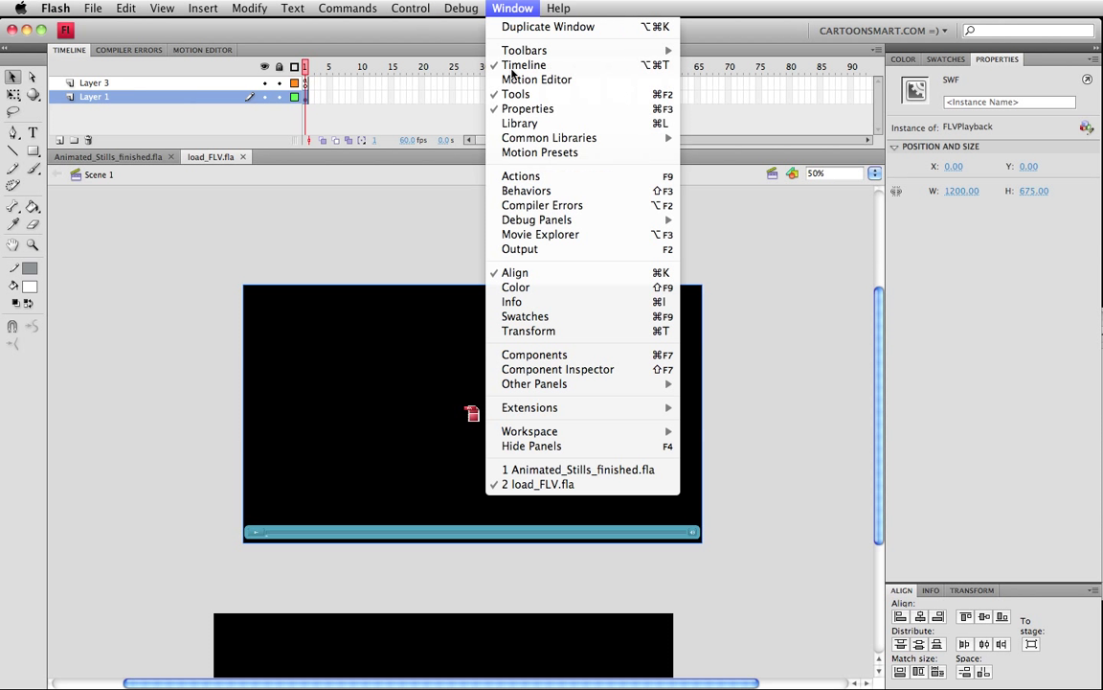
left_click(572, 366)
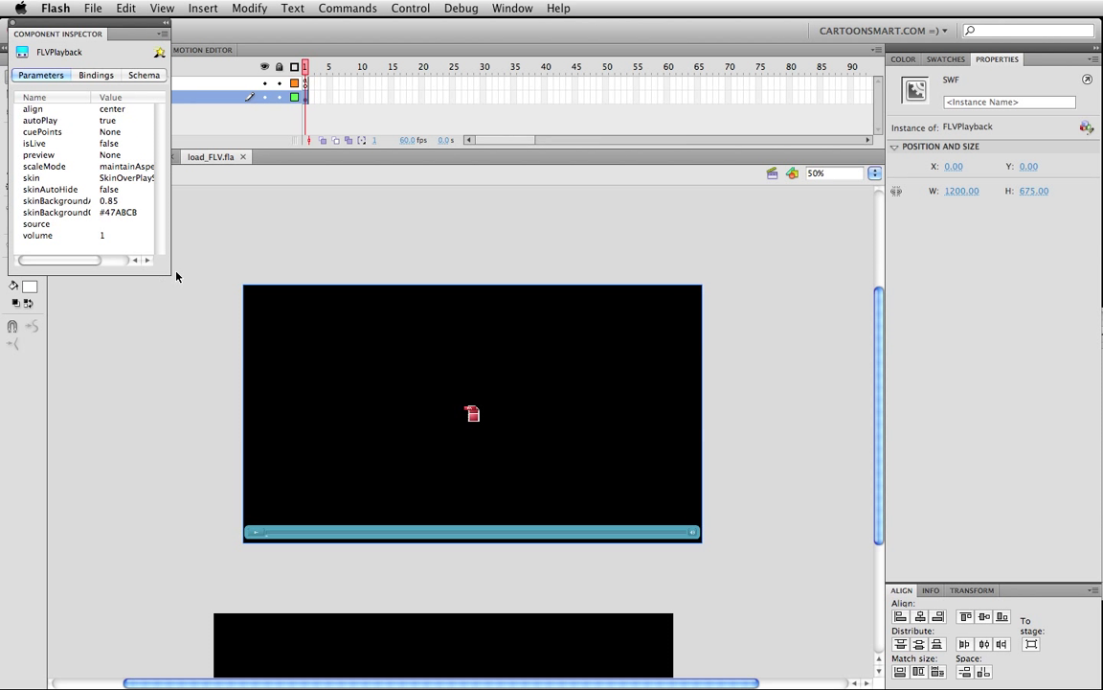
left_click_drag(177, 277, 420, 275)
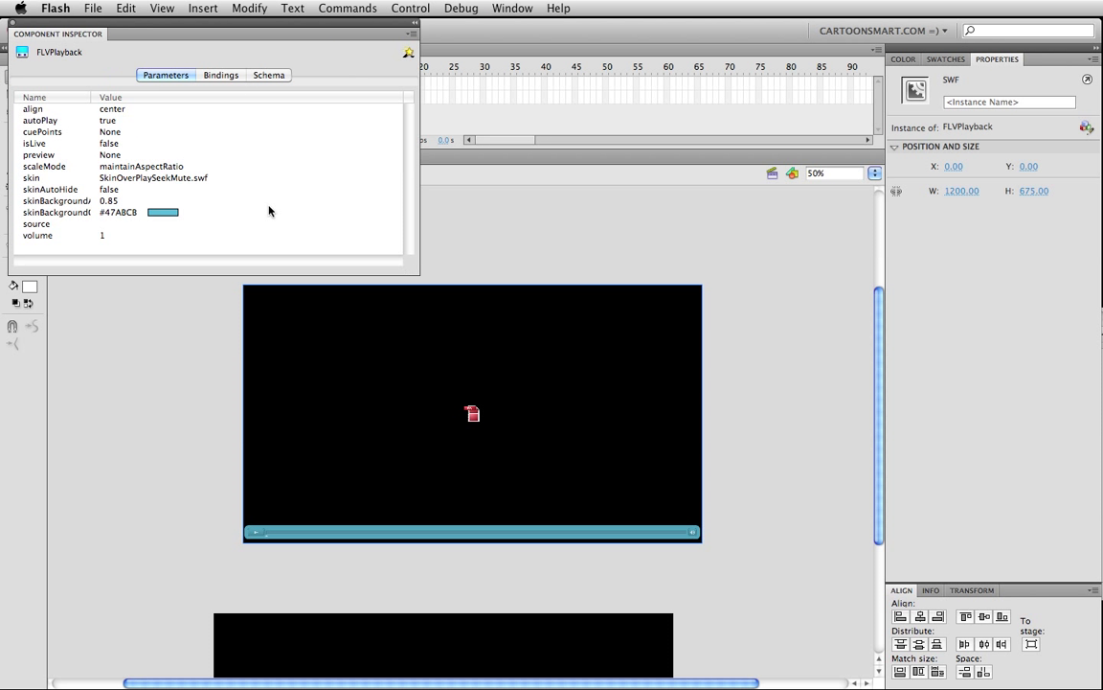
left_click(150, 180)
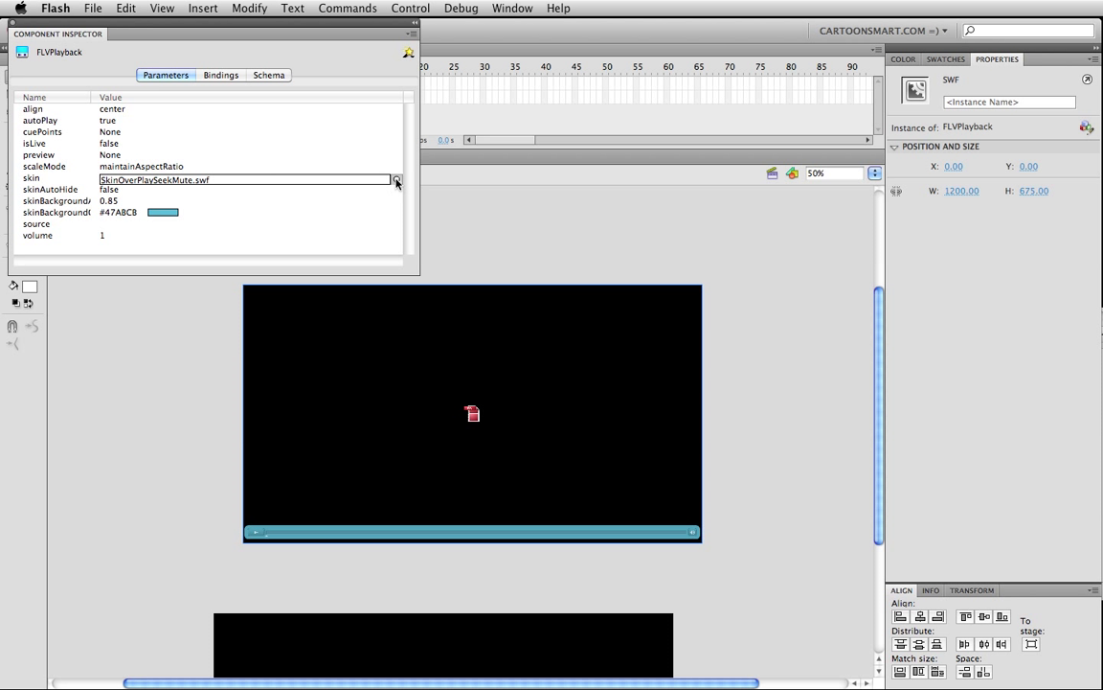
In the Select Skin dialog, try None and preview the SkinOverAll.swf skin
left_click(397, 180)
left_click_drag(852, 454, 414, 169)
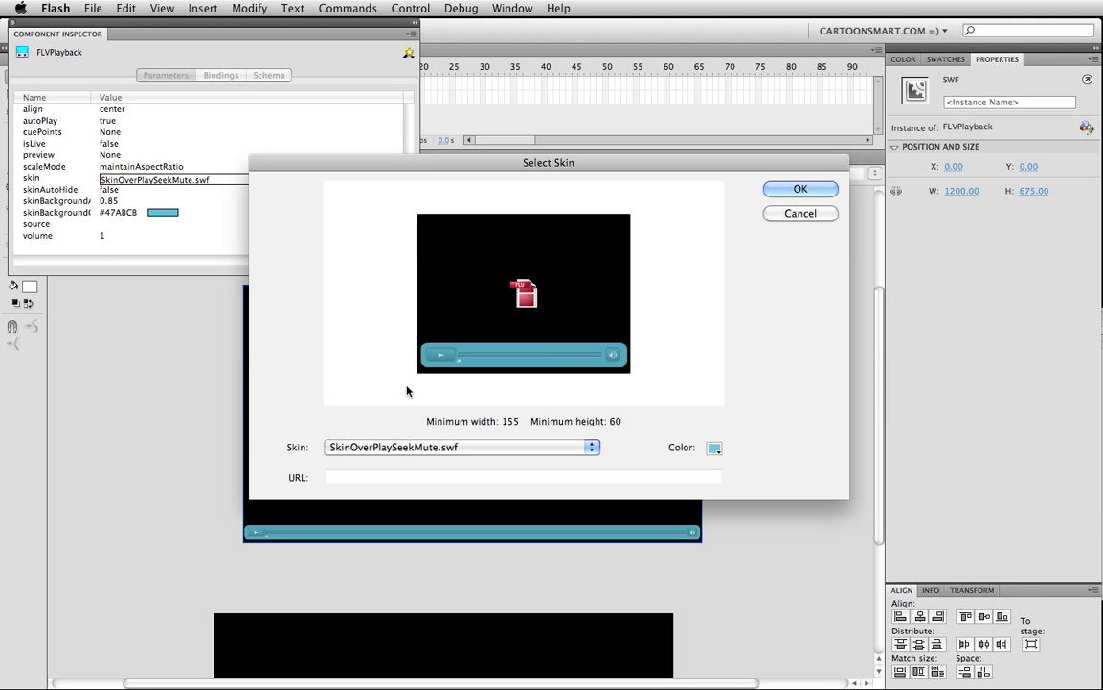
left_click(450, 446)
left_click(417, 267)
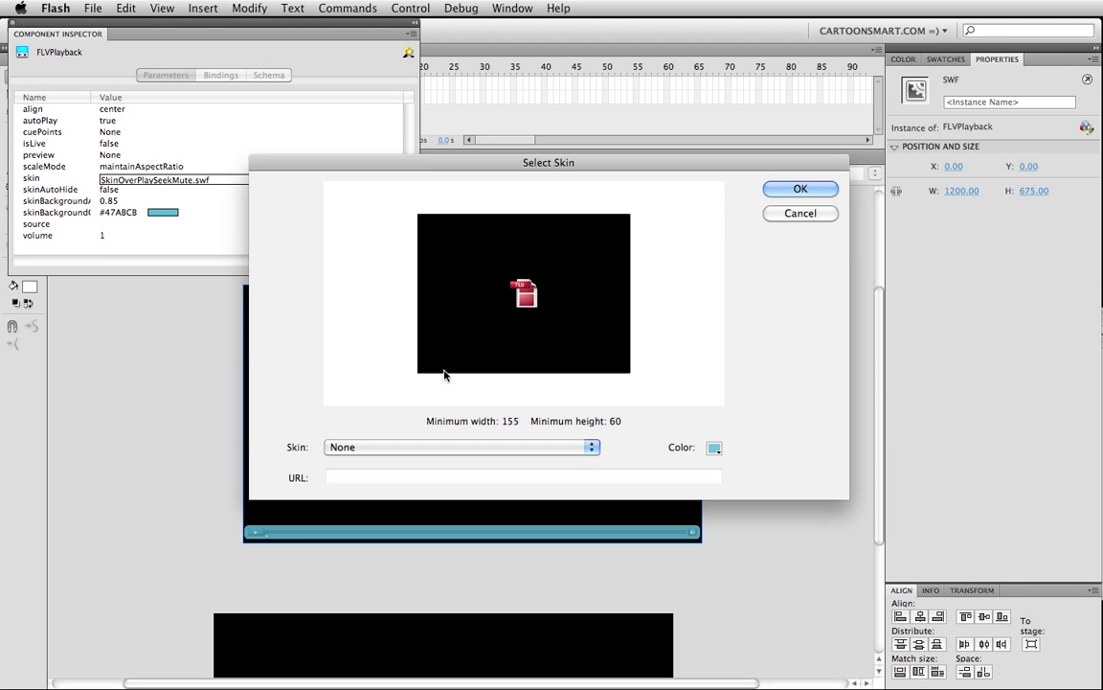
left_click(462, 446)
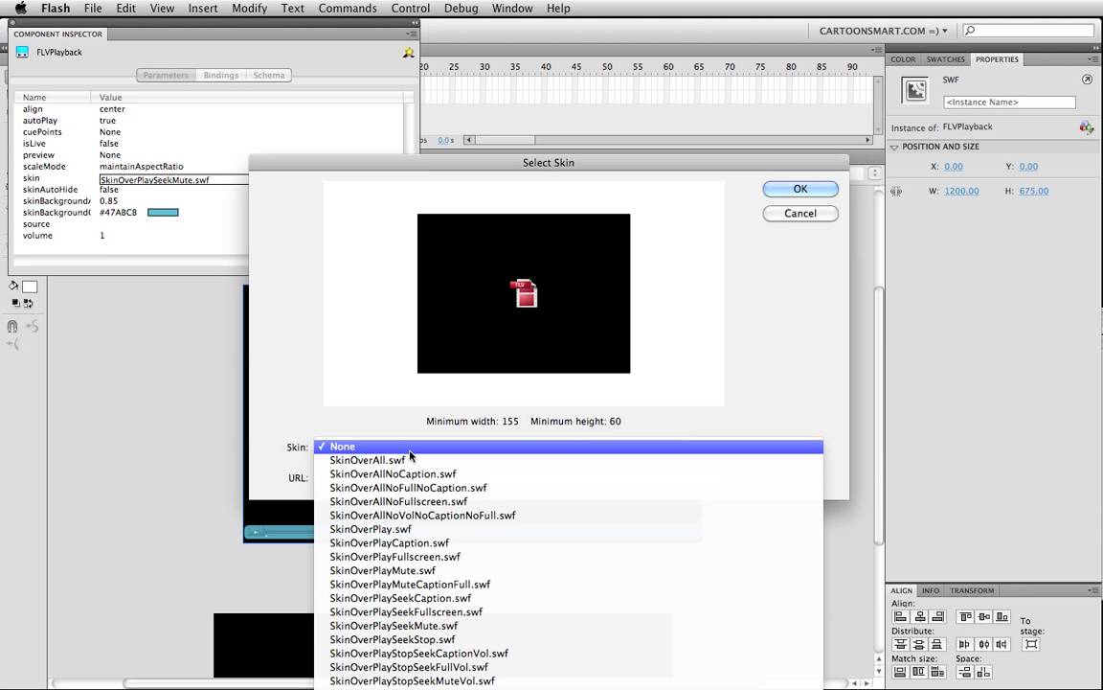
left_click(369, 399)
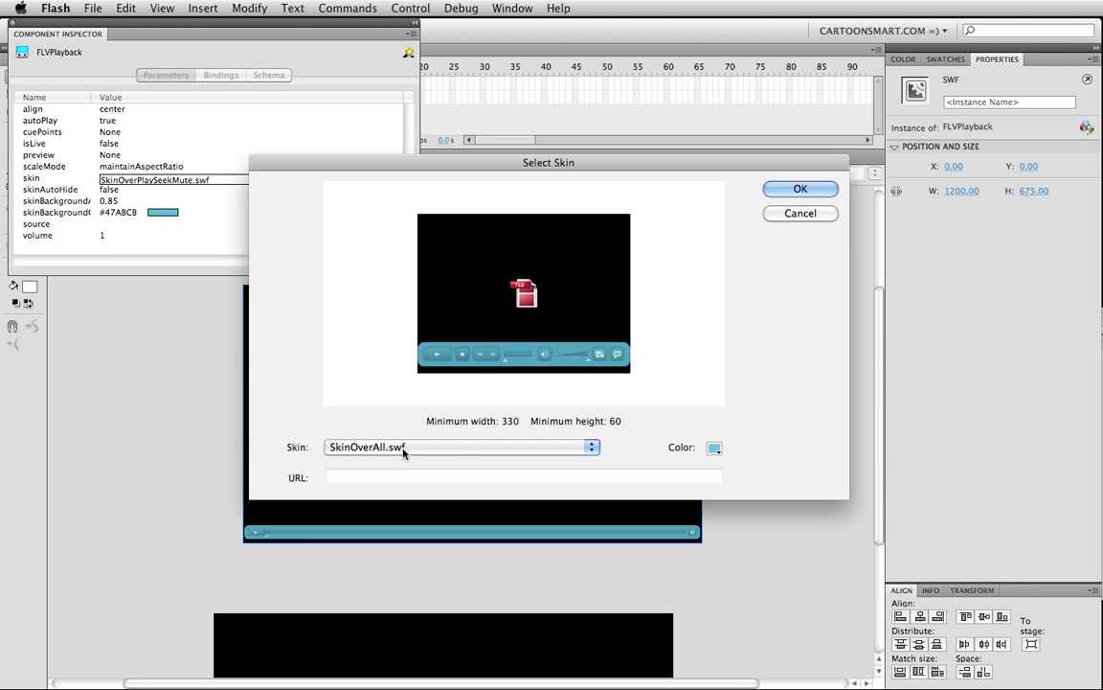
Set the player's skin to None and confirm the dialog
key("super+Tab")
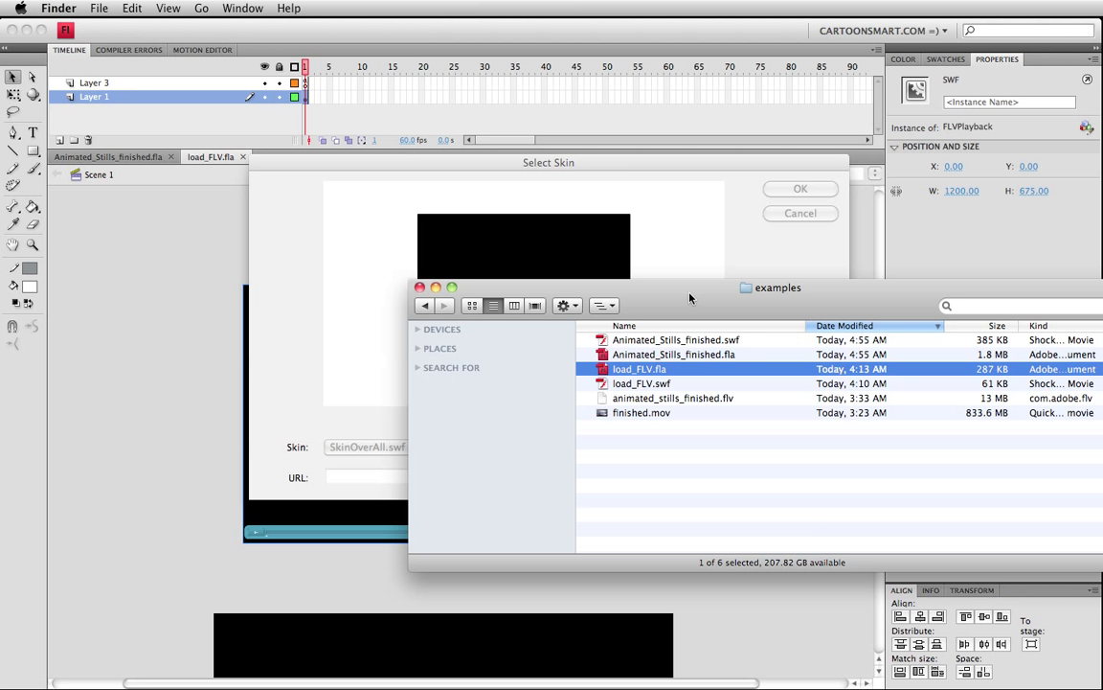
key("super+w")
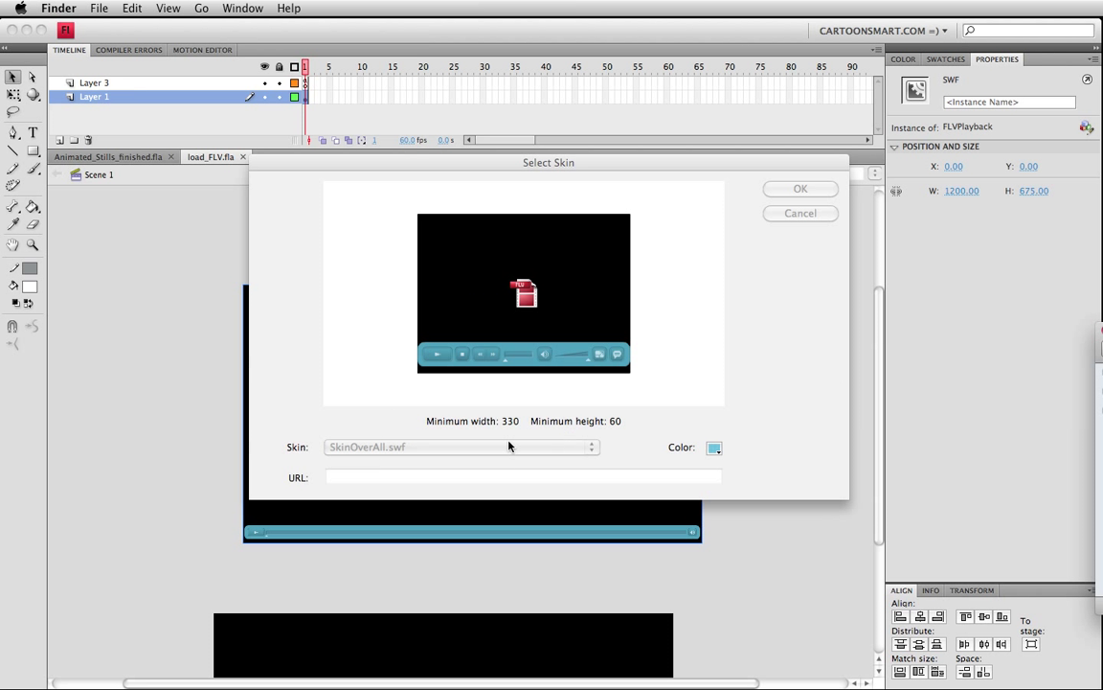
left_click(508, 446)
left_click(490, 443)
left_click(343, 432)
left_click(800, 189)
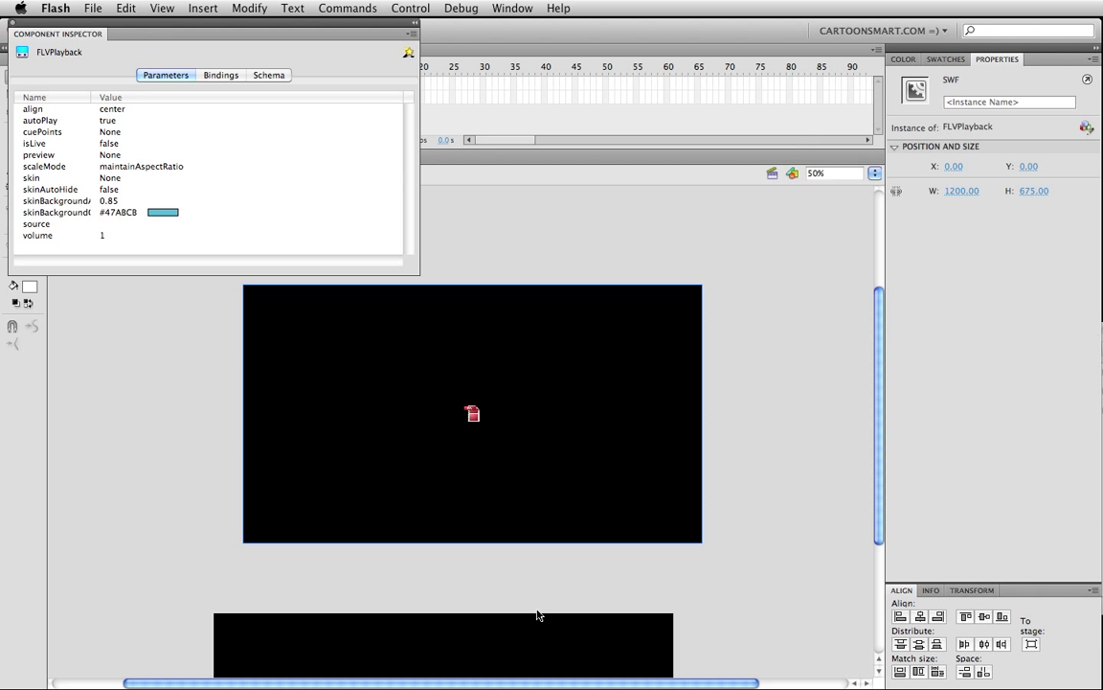
Close the Component Inspector and clear the full-stage player's existing instance name
left_click_drag(450, 635, 487, 320)
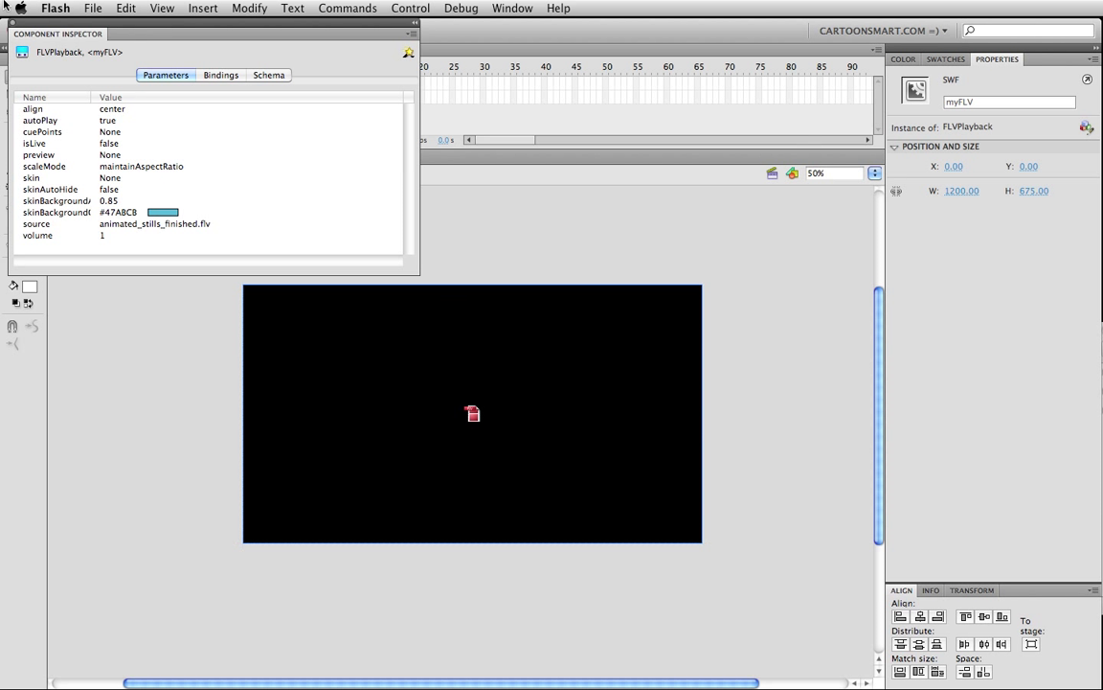
left_click(13, 21)
left_click(433, 267)
left_click(454, 406)
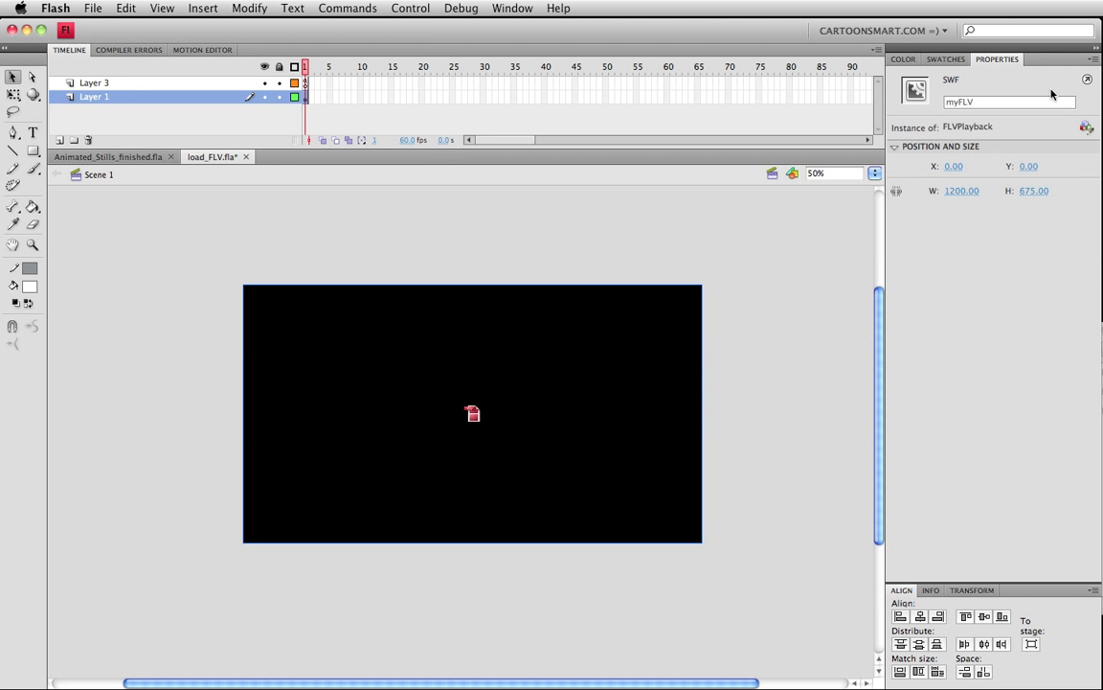
double_click(1006, 102)
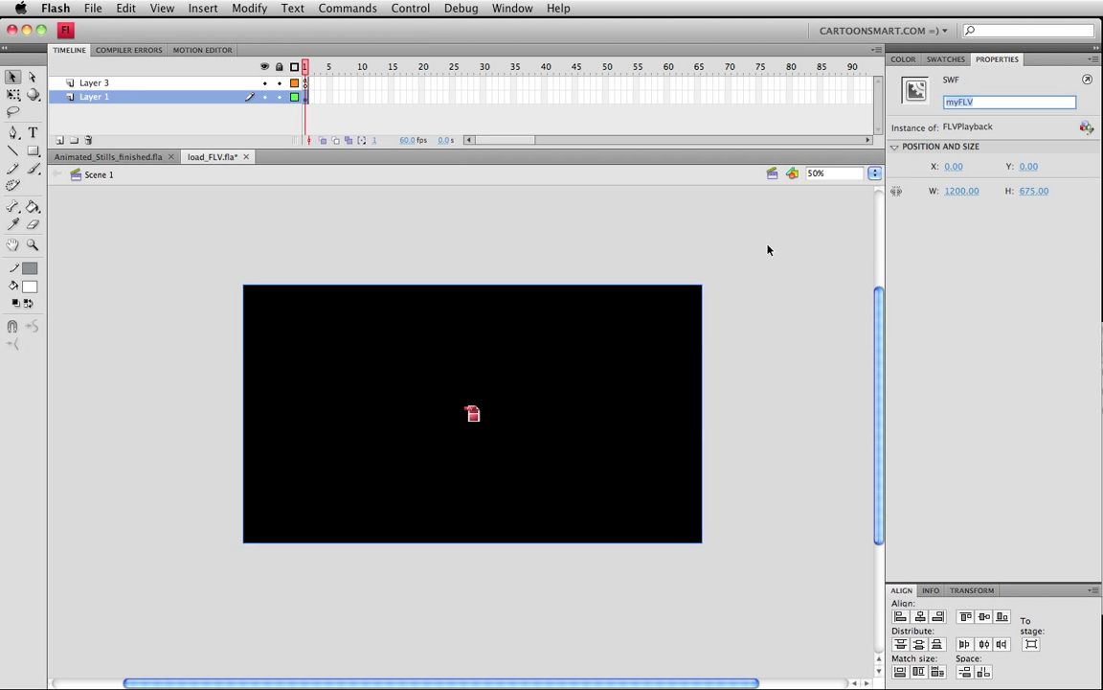
key("BackSpace")
Name the full-stage player myFLV and save load_FLV.fla
left_click(768, 249)
left_click(599, 410)
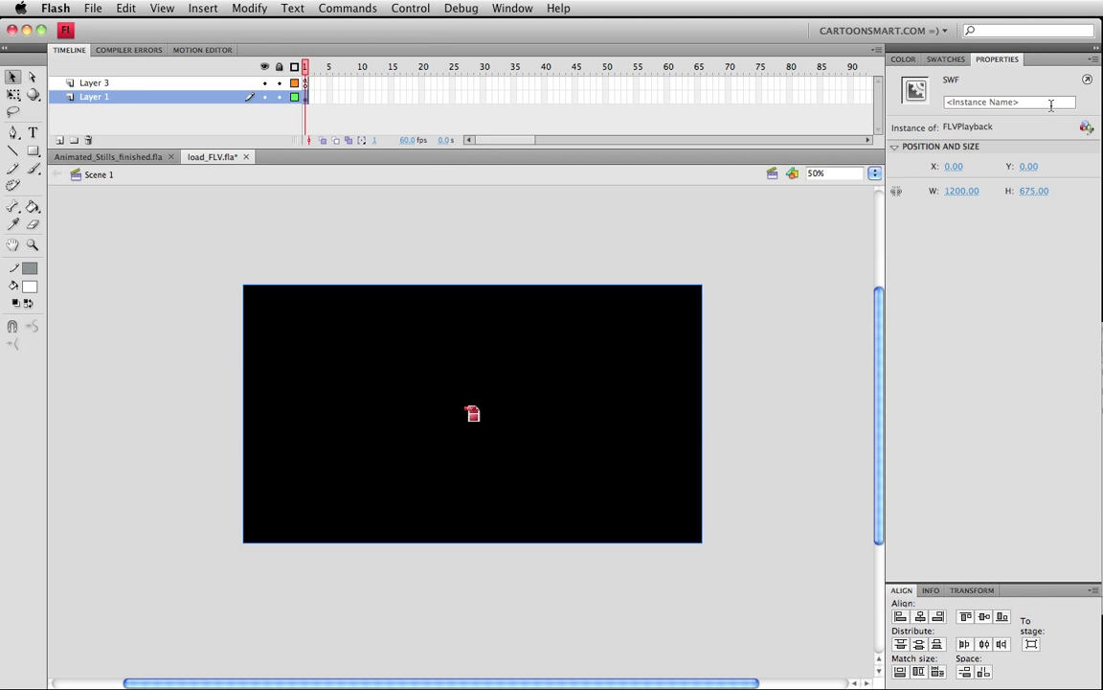
left_click(1051, 103)
type("myF")
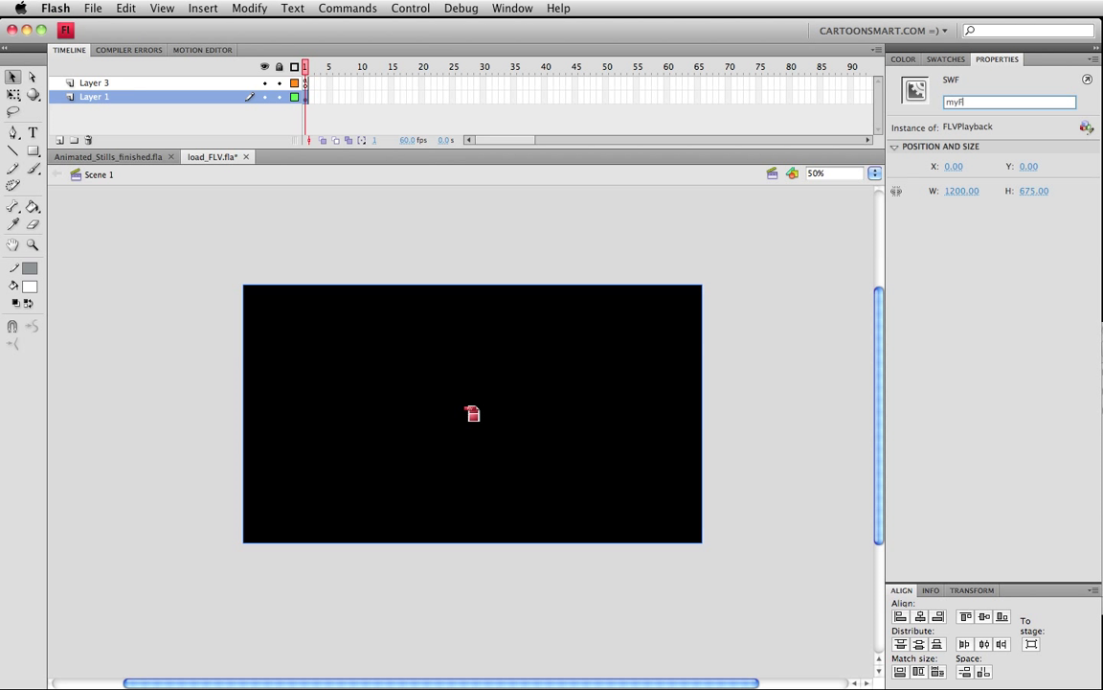
type("LV")
key("Return")
key("super+s")
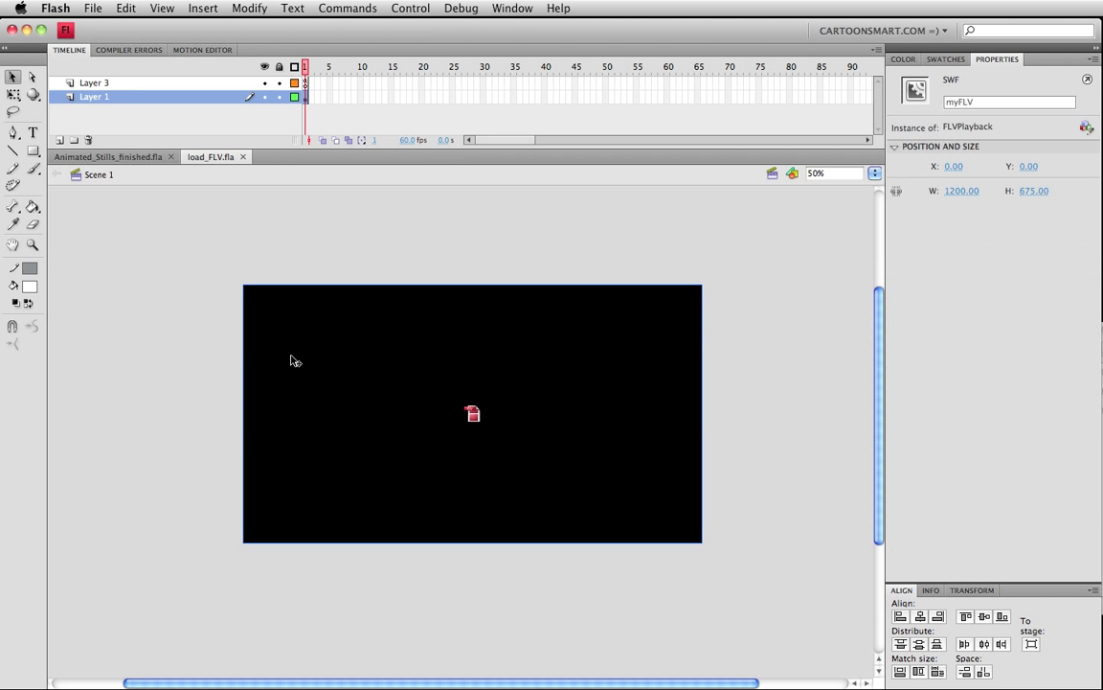
left_click(307, 83)
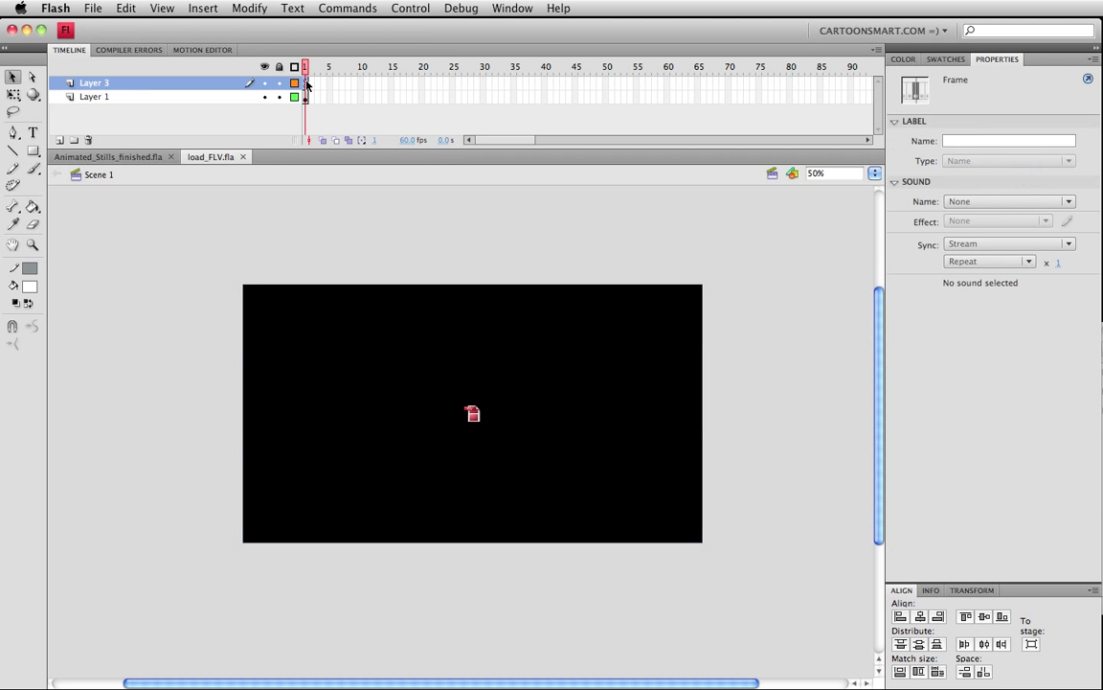
key("alt+F9")
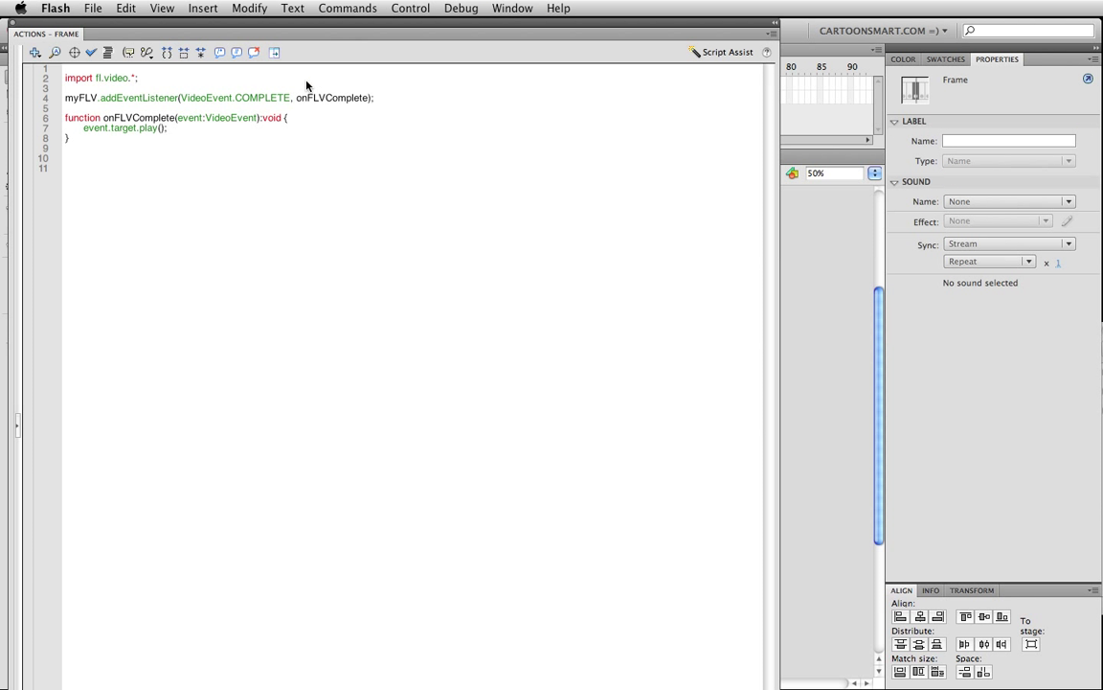
left_click_drag(80, 28, 394, 223)
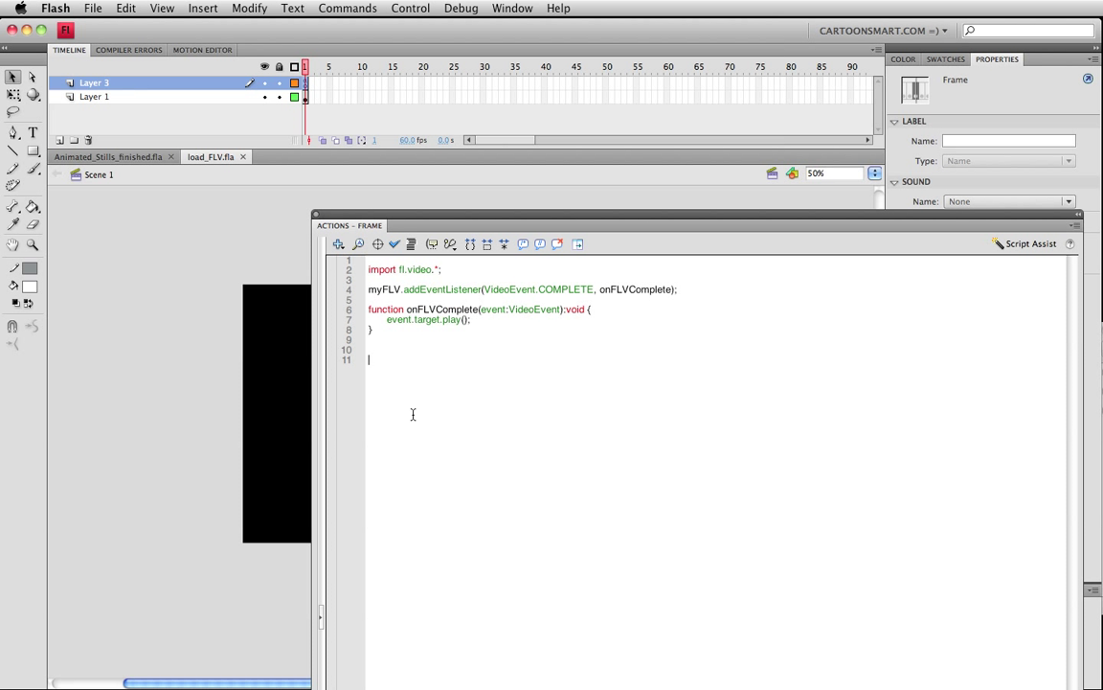
left_click_drag(468, 269, 364, 271)
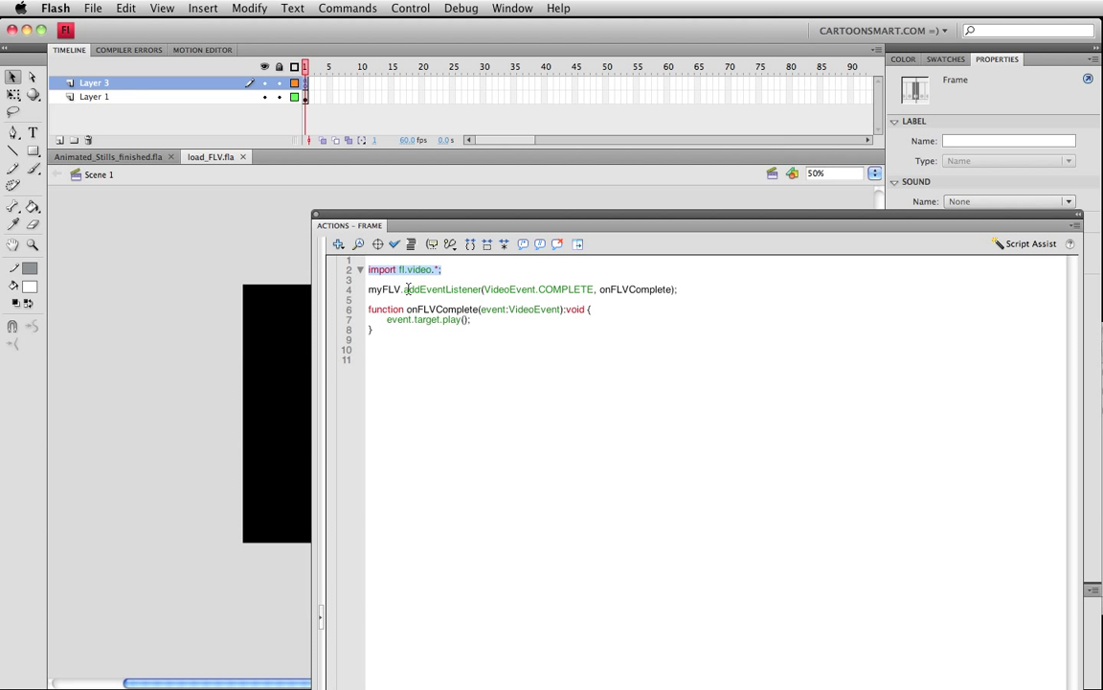
left_click(400, 290)
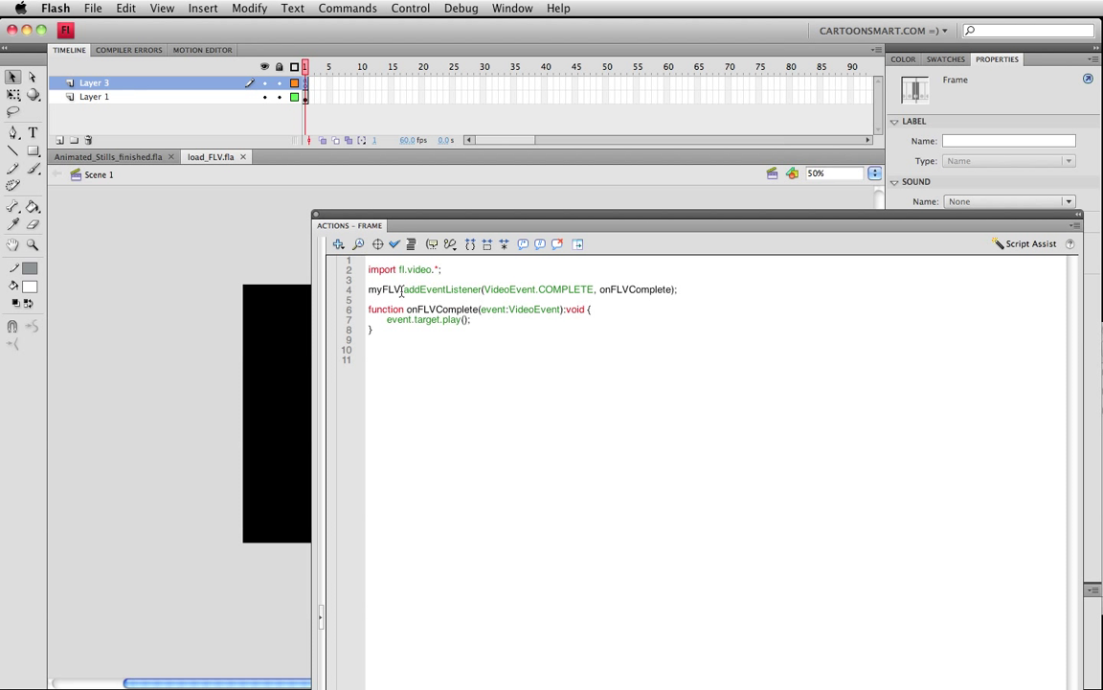
double_click(401, 290)
key("super+c")
left_click_drag(403, 290, 479, 293)
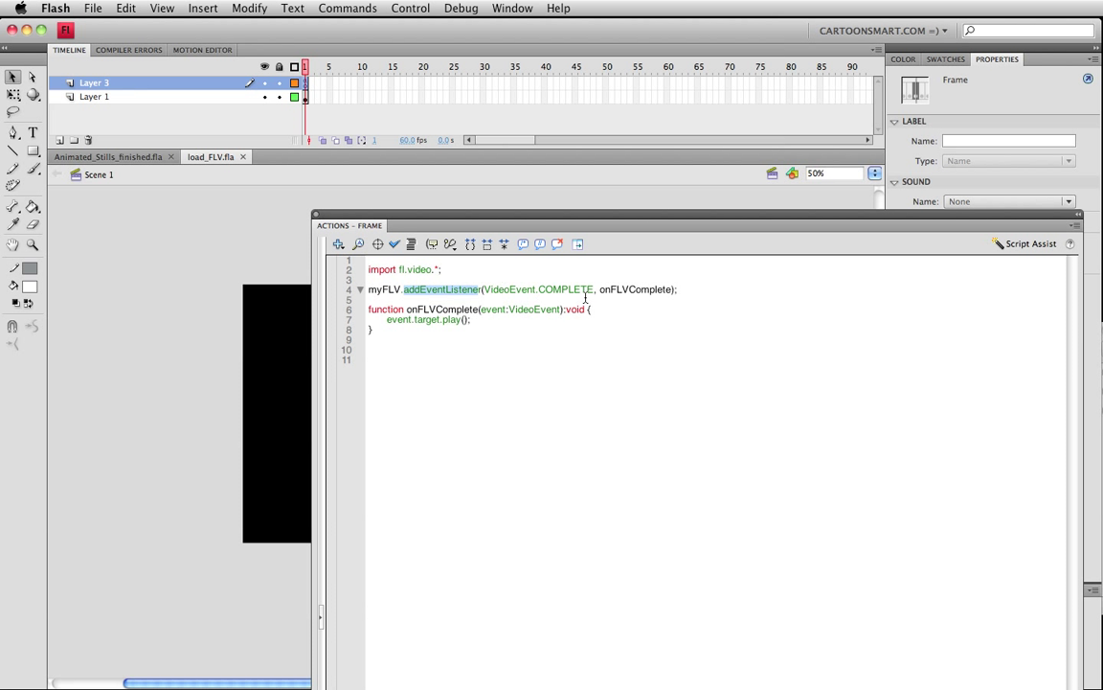
left_click_drag(594, 289, 538, 289)
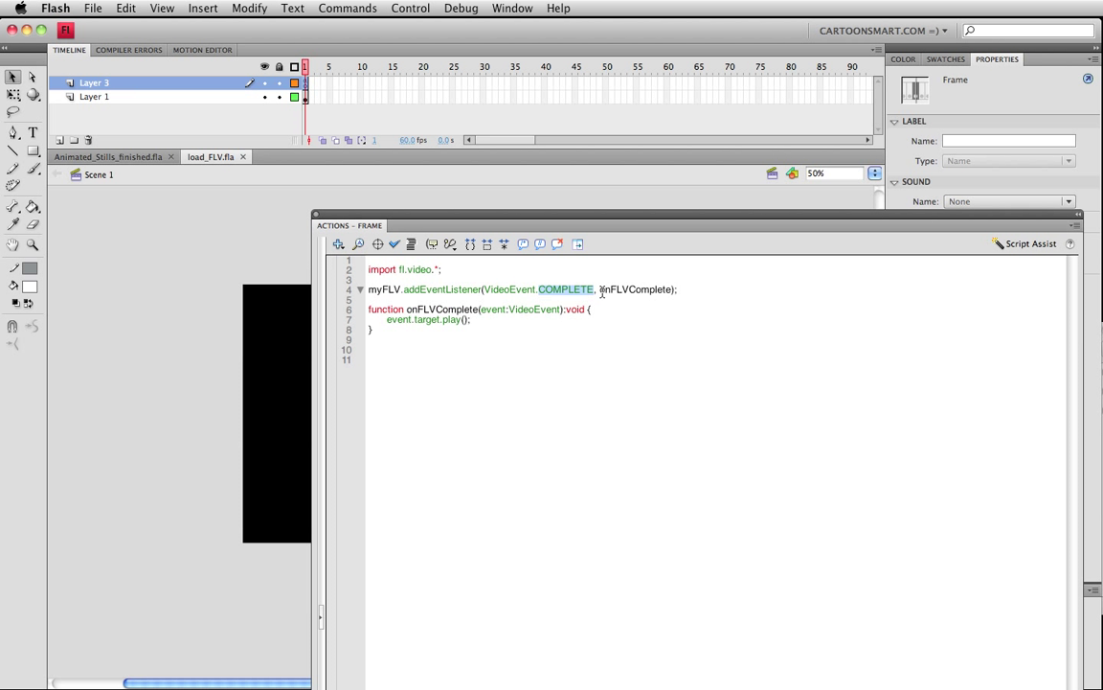
left_click_drag(599, 289, 641, 294)
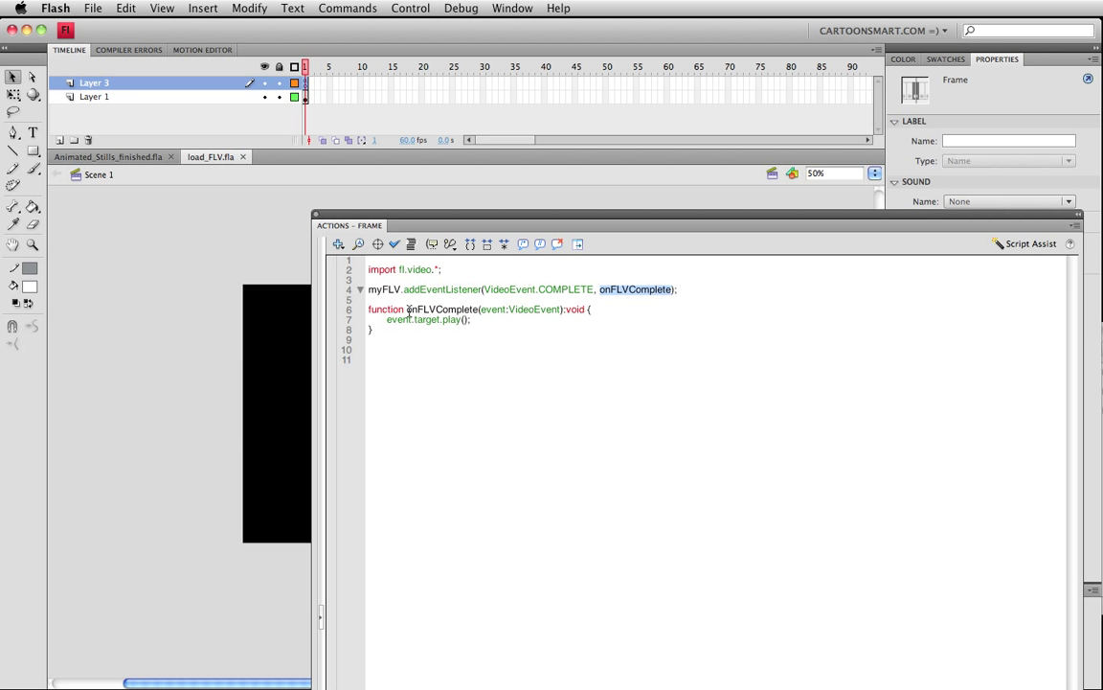
left_click_drag(407, 309, 474, 309)
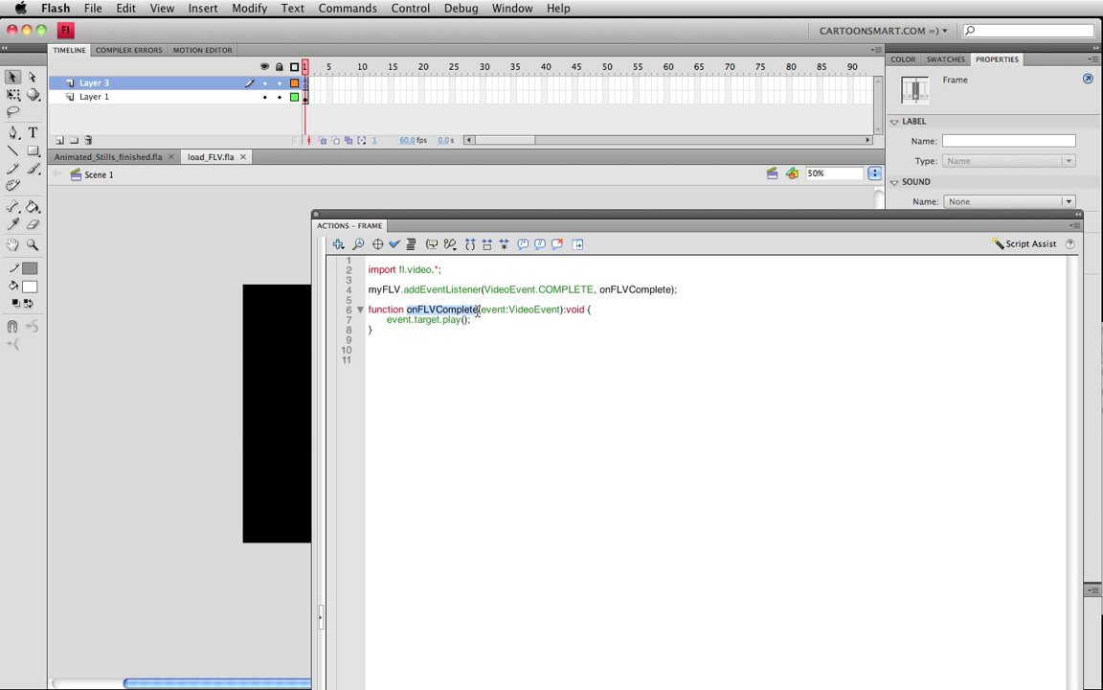
left_click_drag(481, 309, 515, 312)
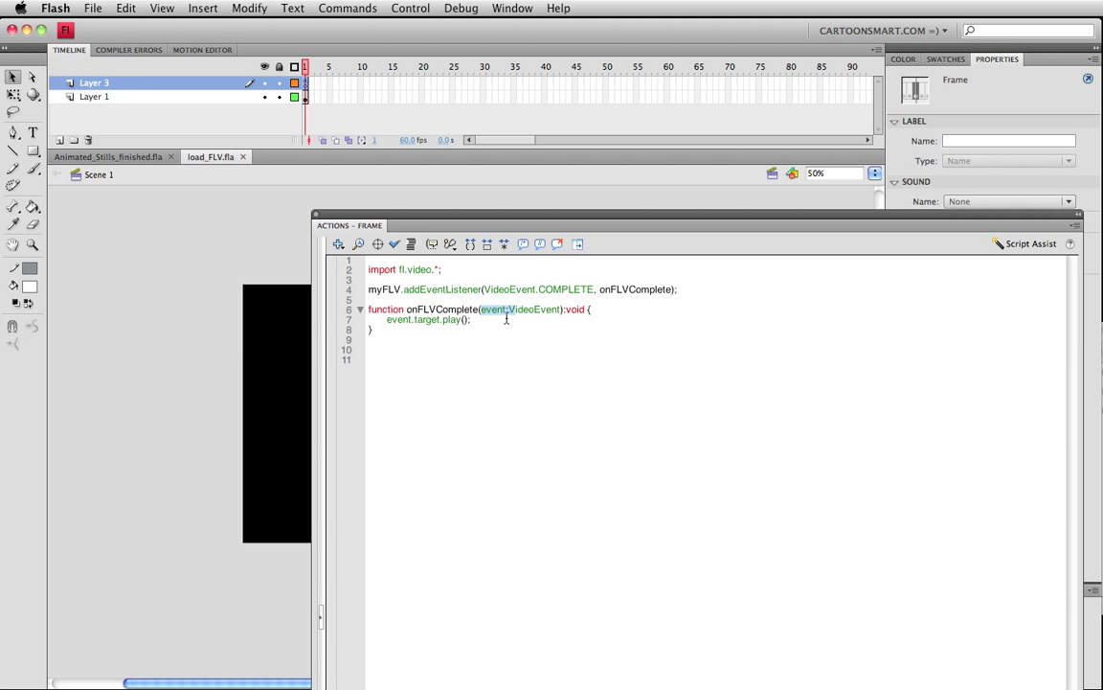
left_click(512, 309)
double_click(512, 309)
left_click_drag(537, 290, 486, 292)
left_click_drag(382, 321, 438, 322)
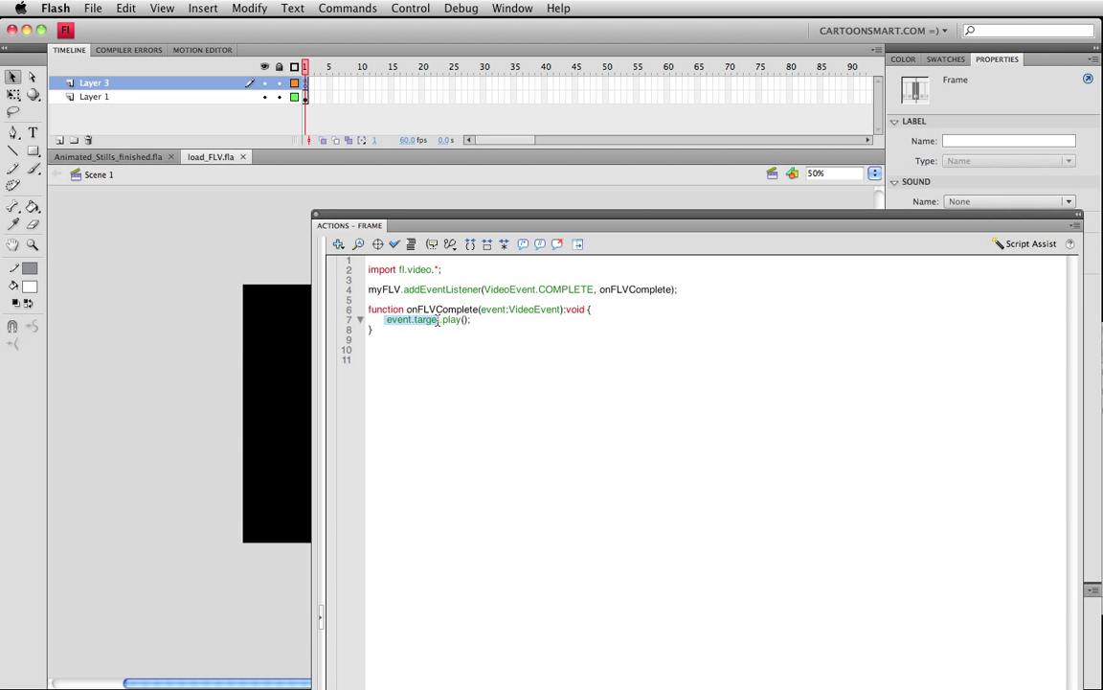
key("super+v")
key("super+z")
left_click(458, 323)
left_click_drag(477, 309, 465, 322)
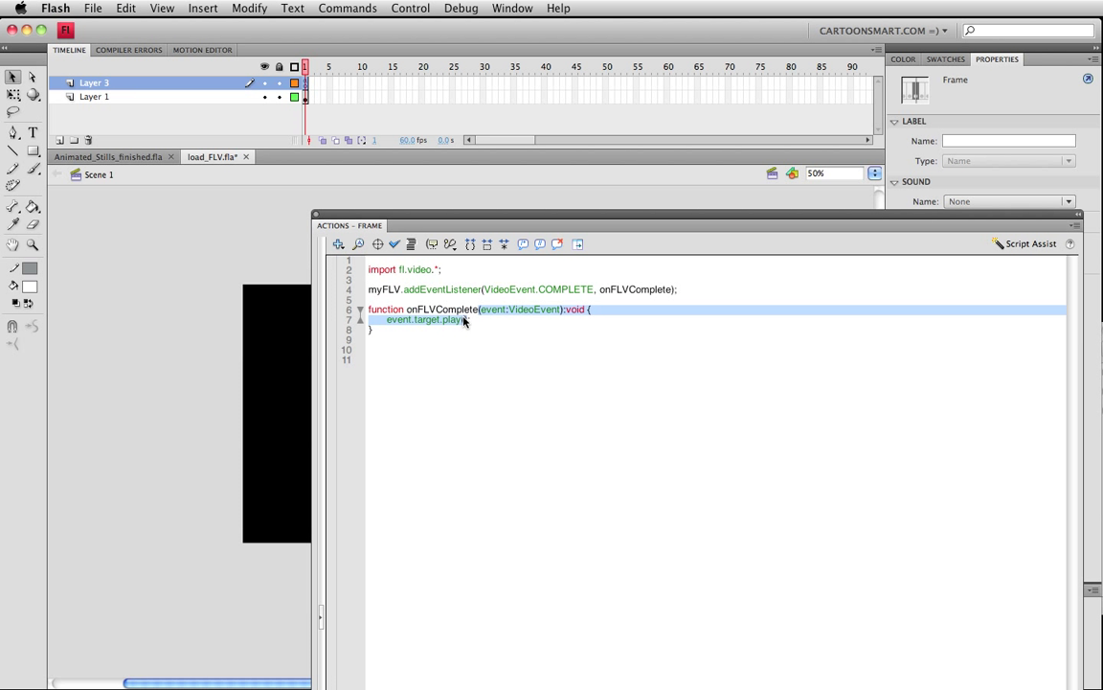
left_click(467, 322)
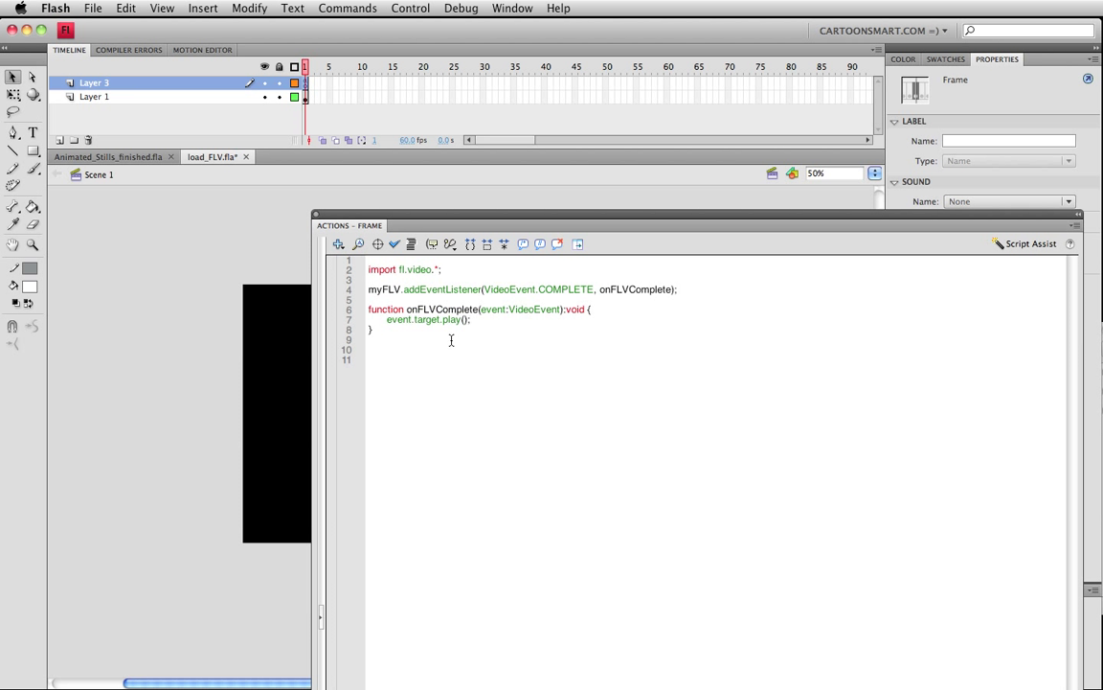
left_click(316, 217)
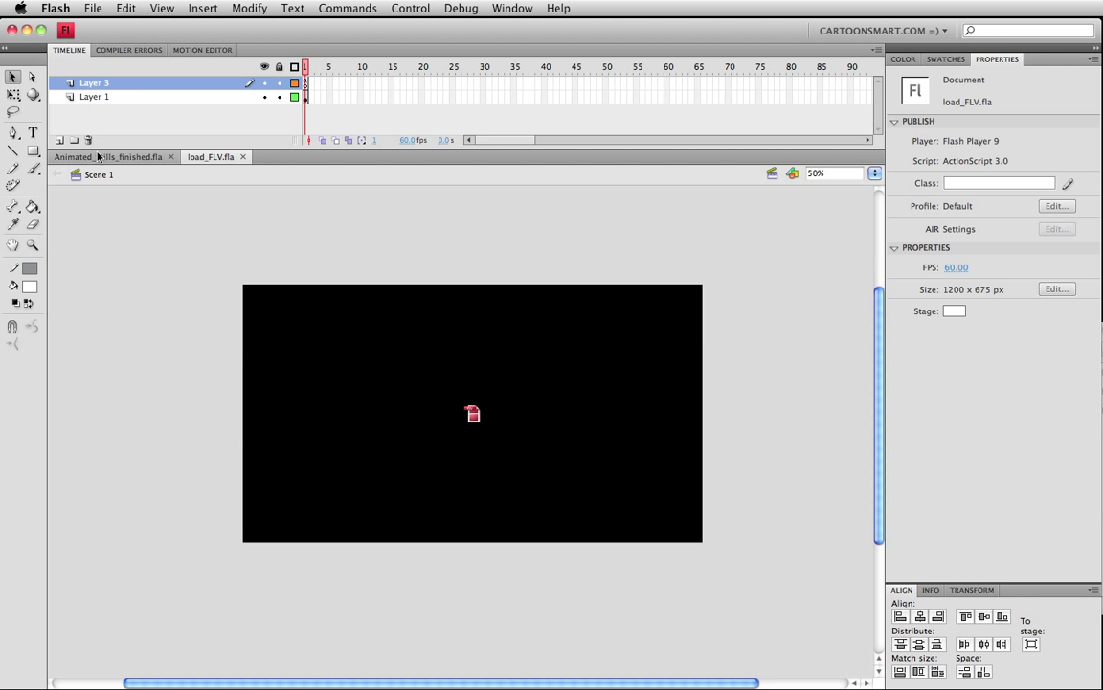
Test the movie as load_FLV.swf and open Animated_Stills_finished.swf beside it
key("super+Return")
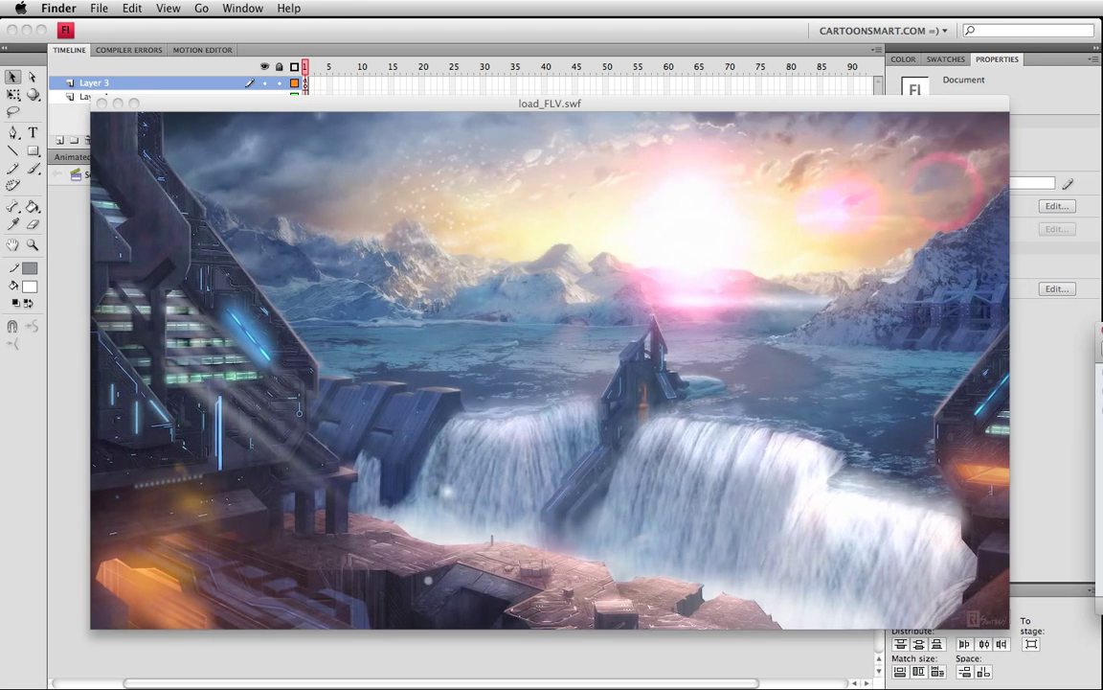
double_click(889, 347)
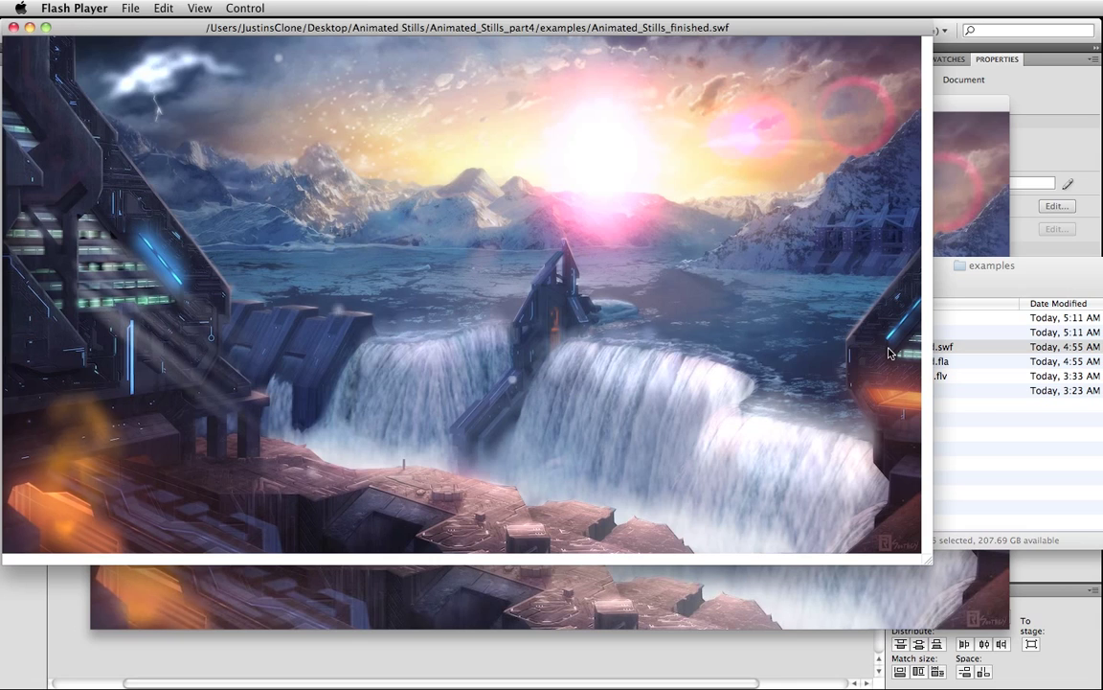
left_click_drag(182, 31, 352, 108)
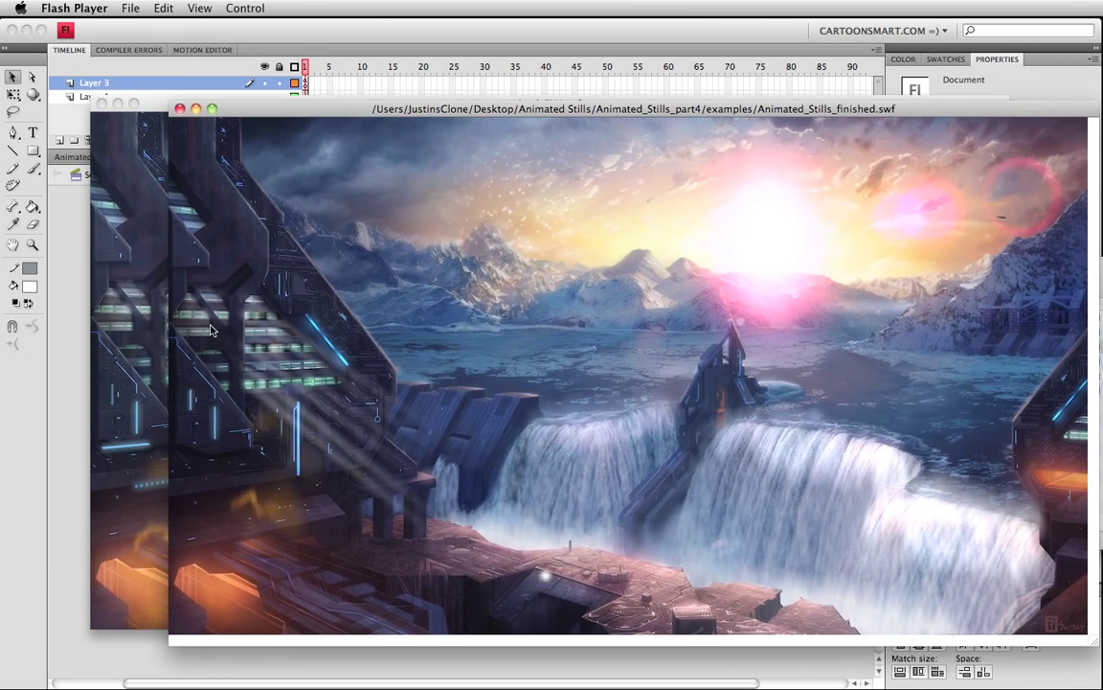
left_click_drag(254, 109, 414, 111)
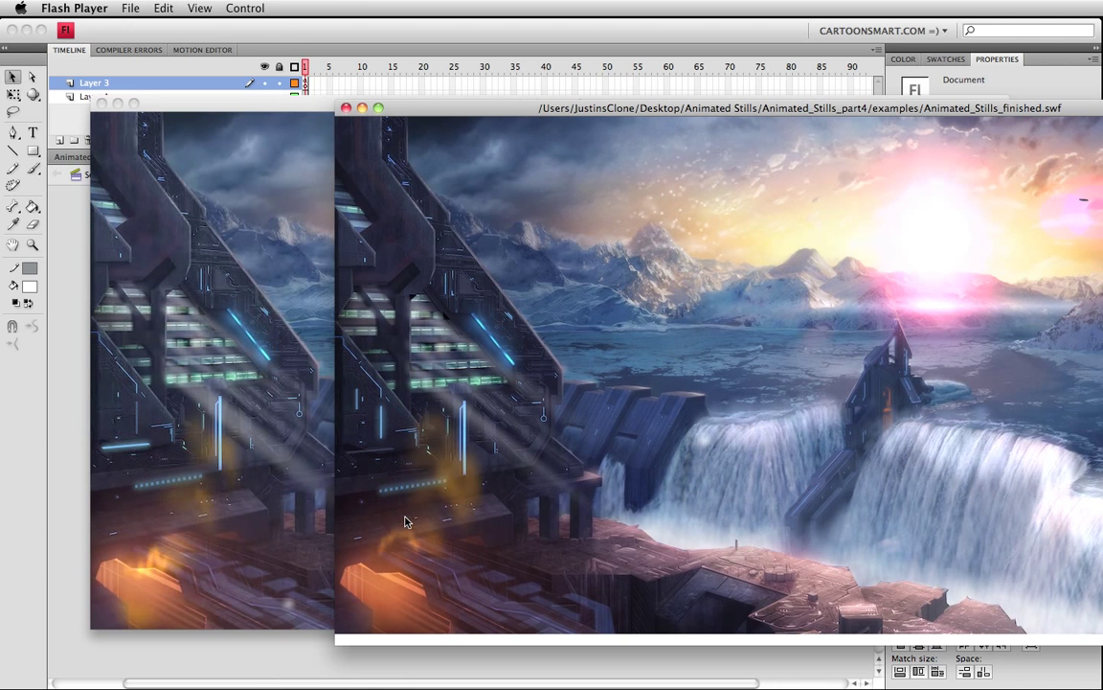
Compare the two movies, close load_FLV.swf, and move the finished movie aside
left_click(239, 106)
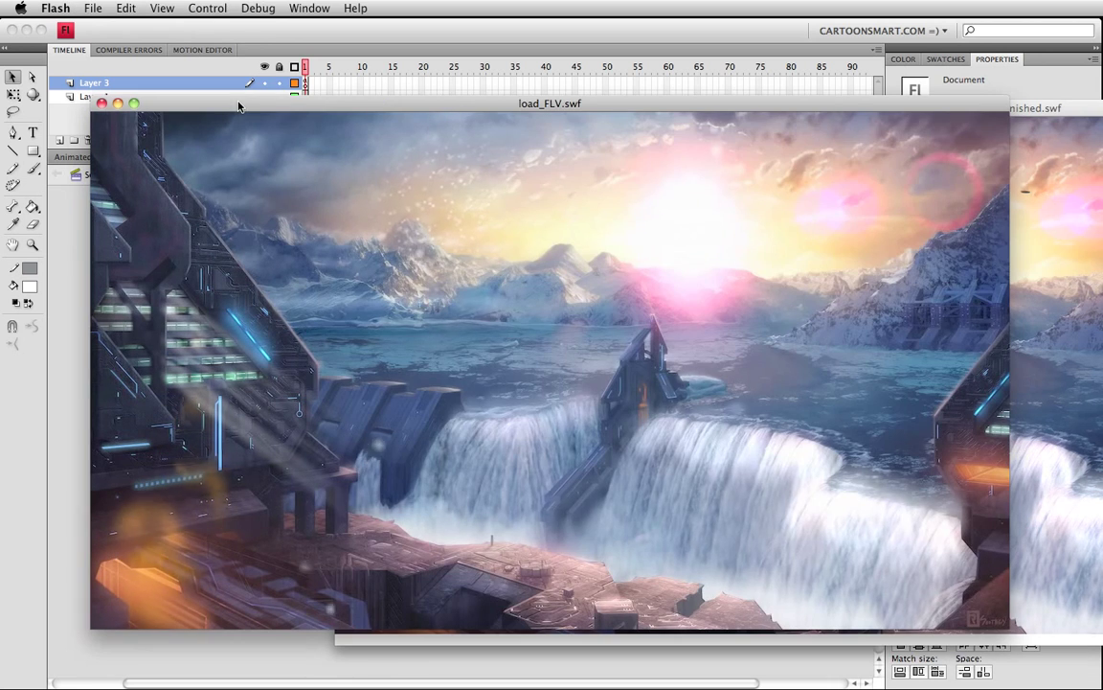
left_click(1024, 108)
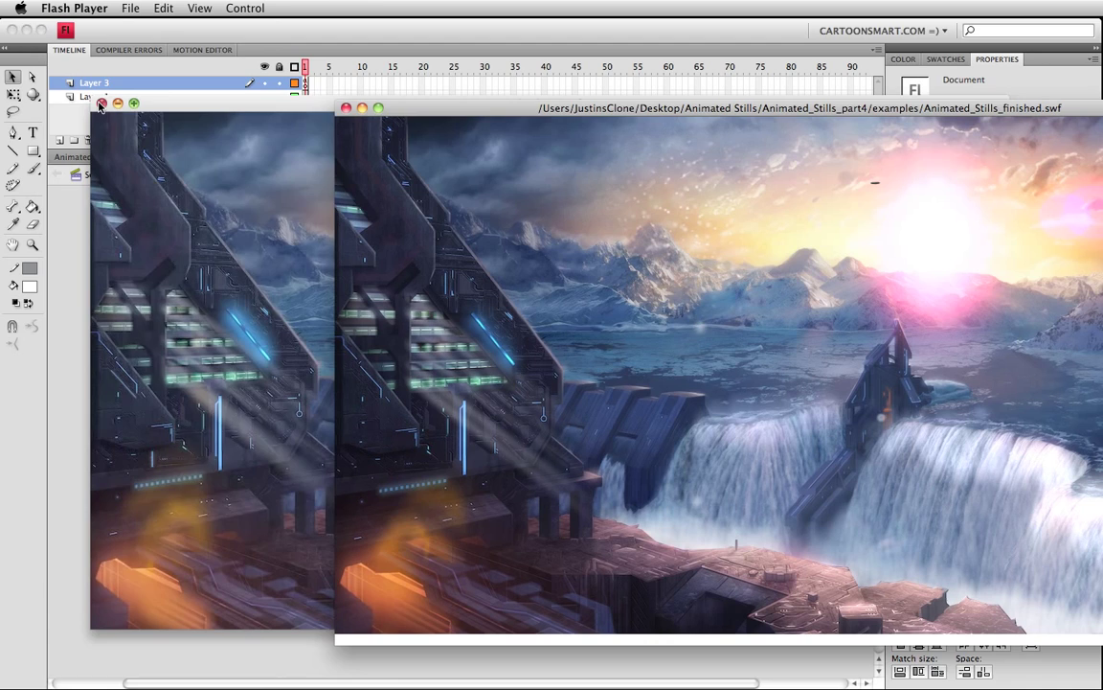
left_click(103, 101)
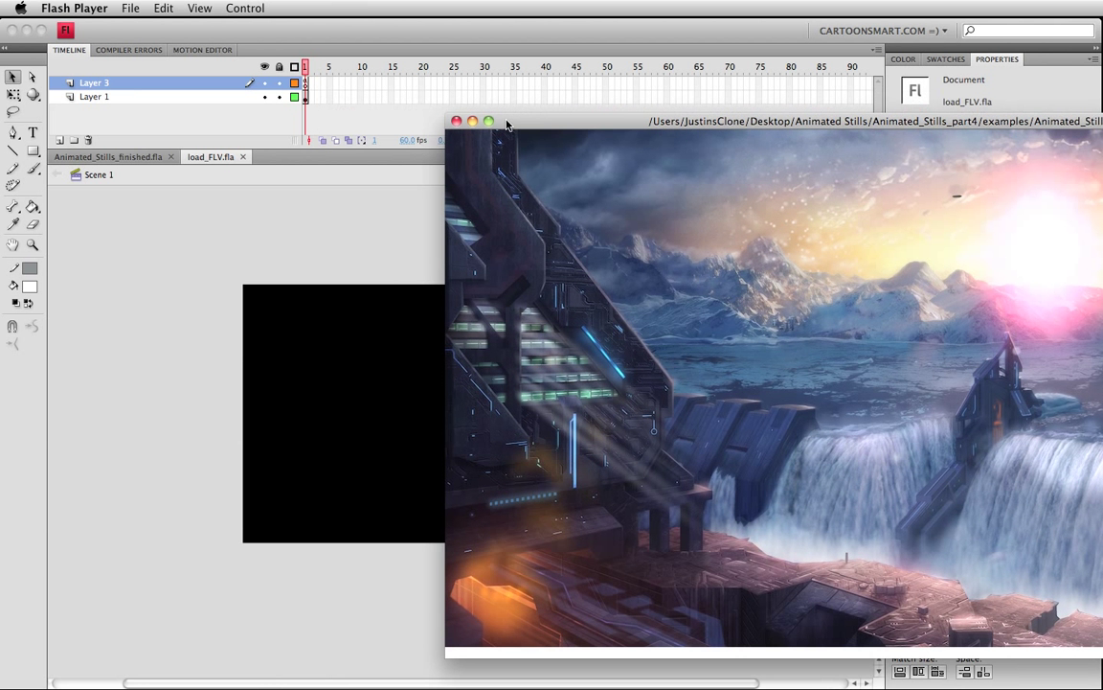
left_click_drag(397, 111, 1102, 134)
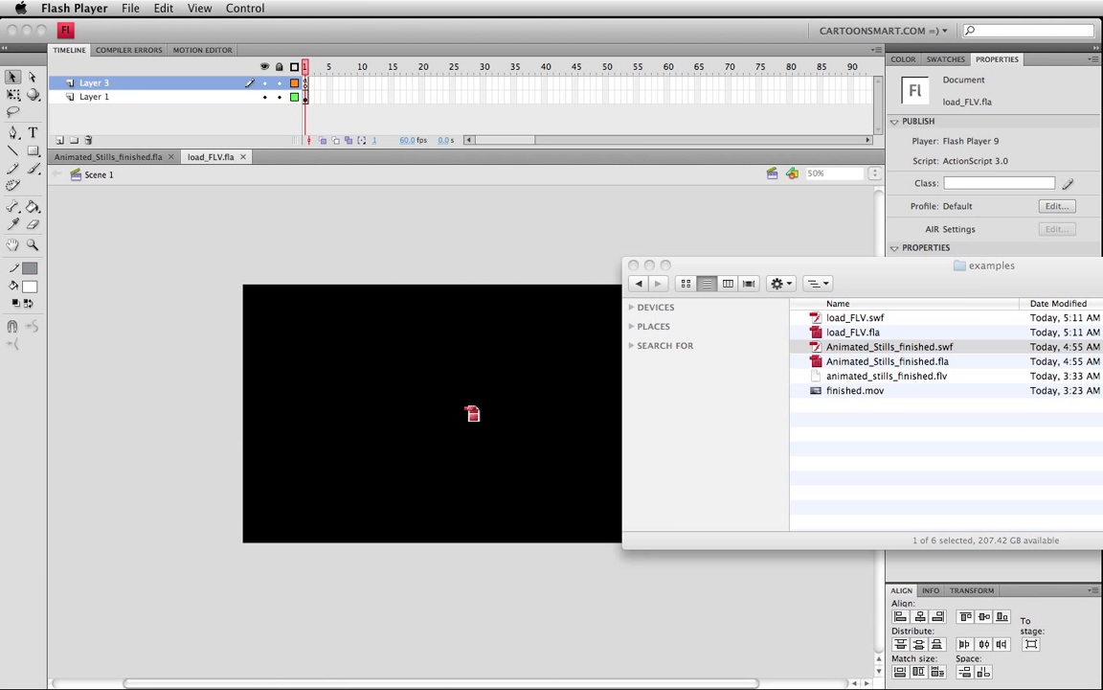
Move finished.mov from the examples folder to the Trash
left_click(830, 390)
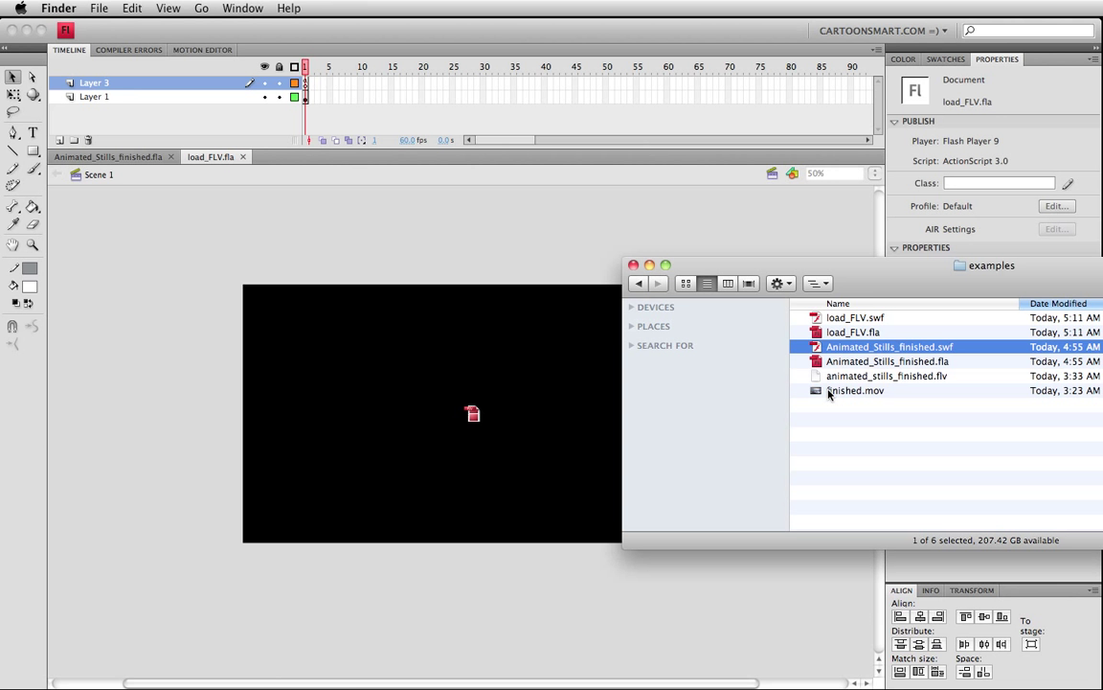
left_click(832, 390)
left_click_drag(858, 294, 657, 263)
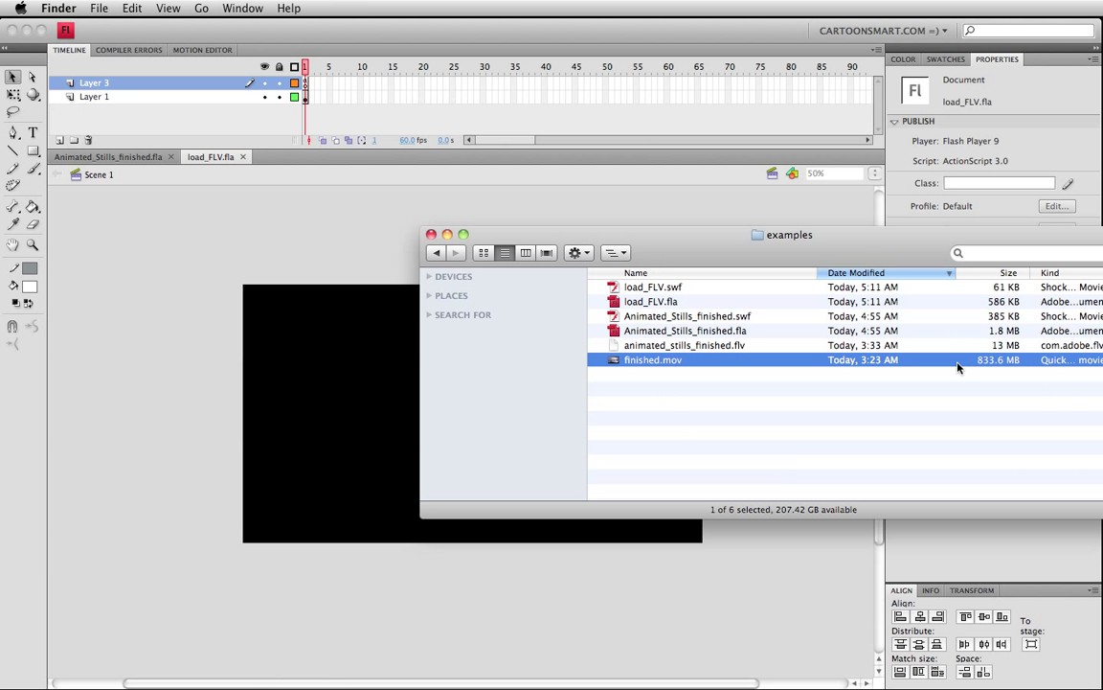
right_click(709, 369)
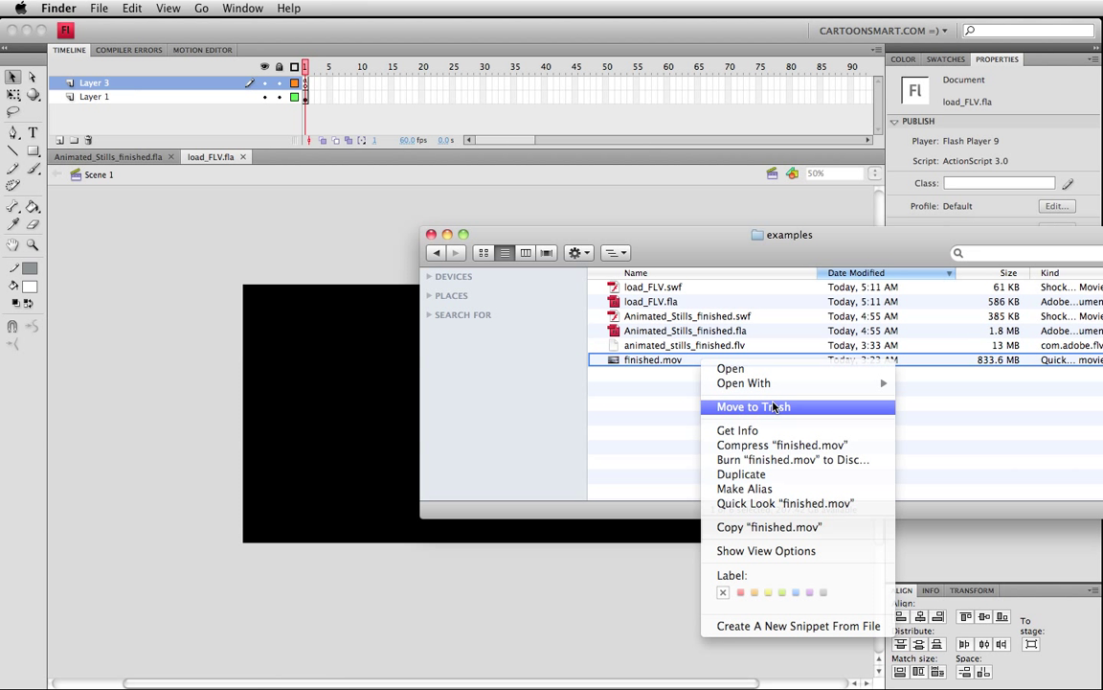
left_click(766, 407)
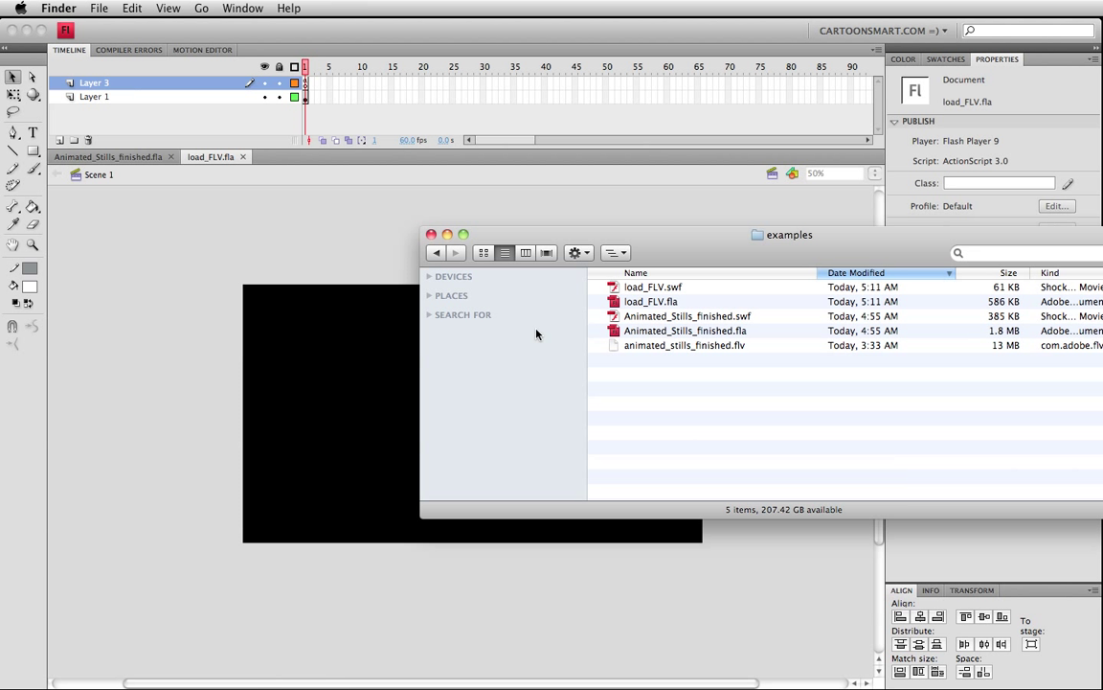
key("super+Tab")
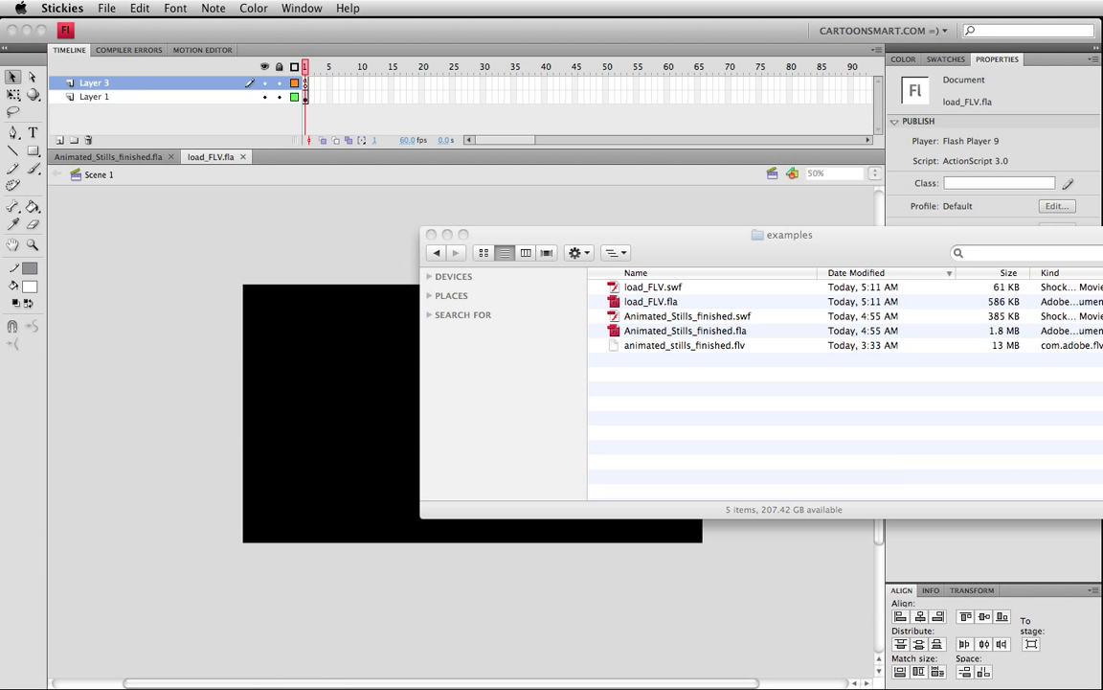
Below the AS3 script, add an '//as2 code' comment and paste the AS2 loop function, closed with */
left_click(304, 84)
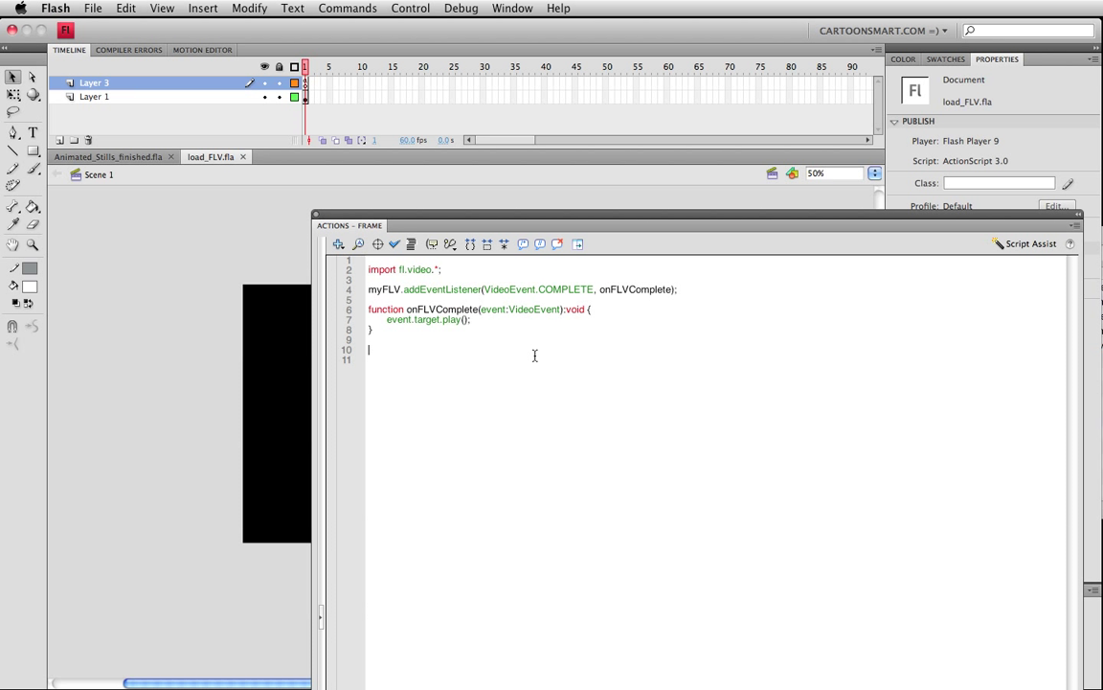
key("Return")
key("Return")
type("//as2 code")
key("Return")
key("Return")
type("myFlv.complete = function(eventObject:Object):Void { \tthis.play(); };")
key("Return")
key("Return")
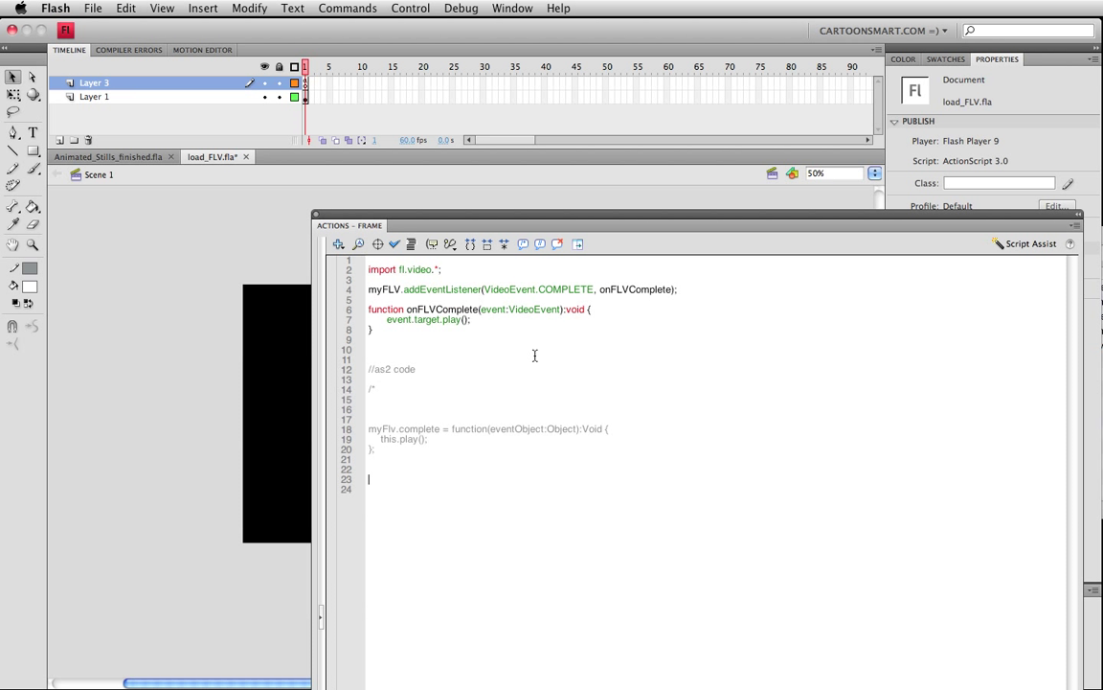
type("*/")
Highlight myFlv.complete, the function signature and this.play() in the AS2 code, then hide the Actions panel
left_click_drag(443, 430, 381, 429)
left_click_drag(449, 430, 586, 430)
left_click_drag(379, 440, 432, 441)
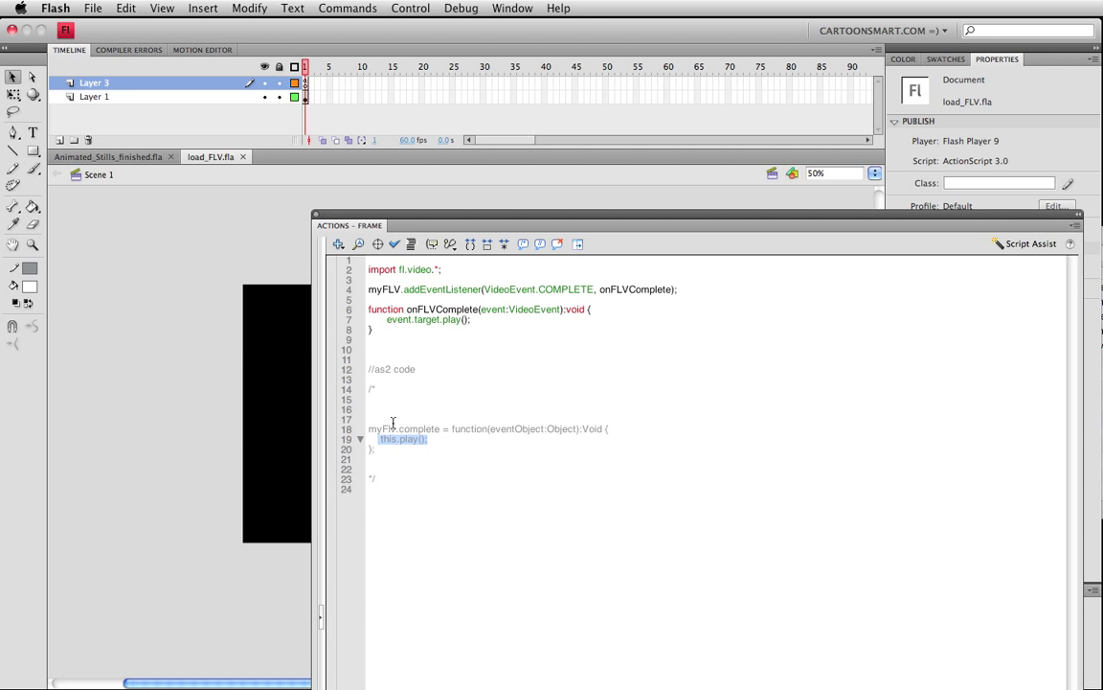
double_click(387, 430)
left_click_drag(428, 439, 399, 440)
key("F9")
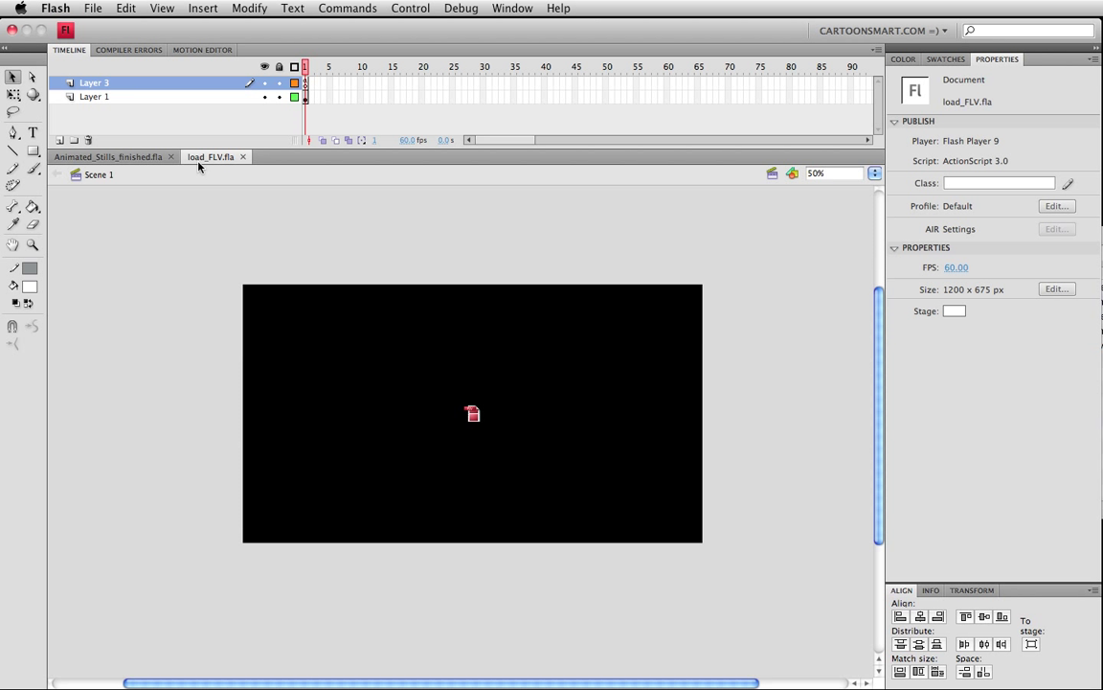
Select load_FLV.swf and animated_stills_finished.flv together in the Finder examples folder
key("super+Tab")
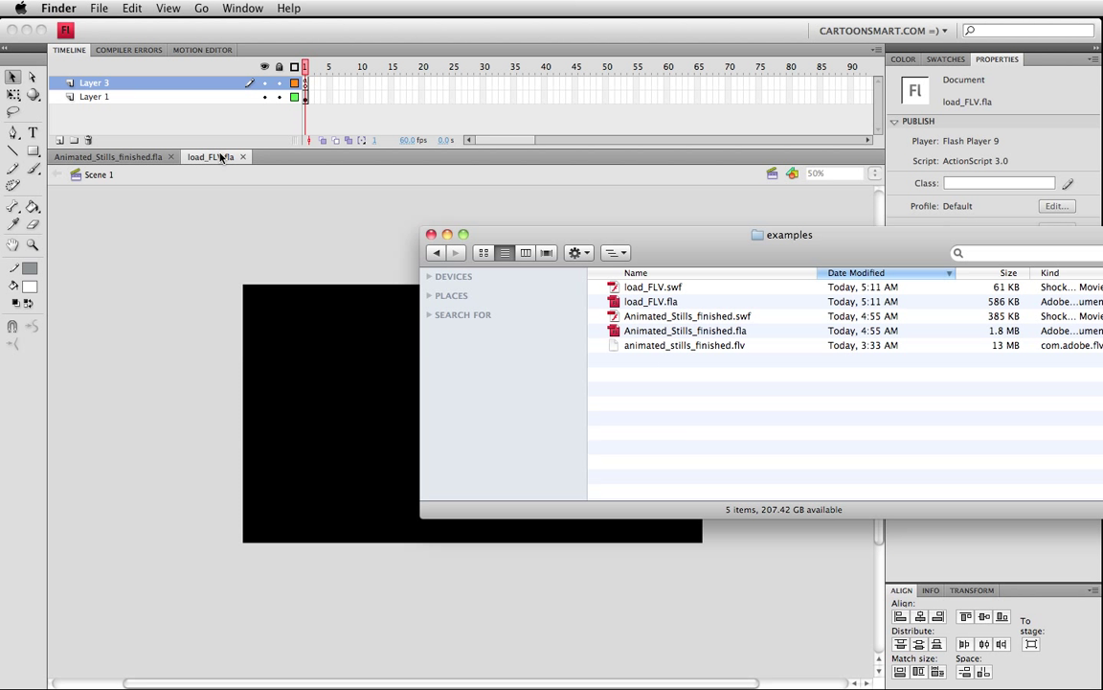
left_click(613, 287)
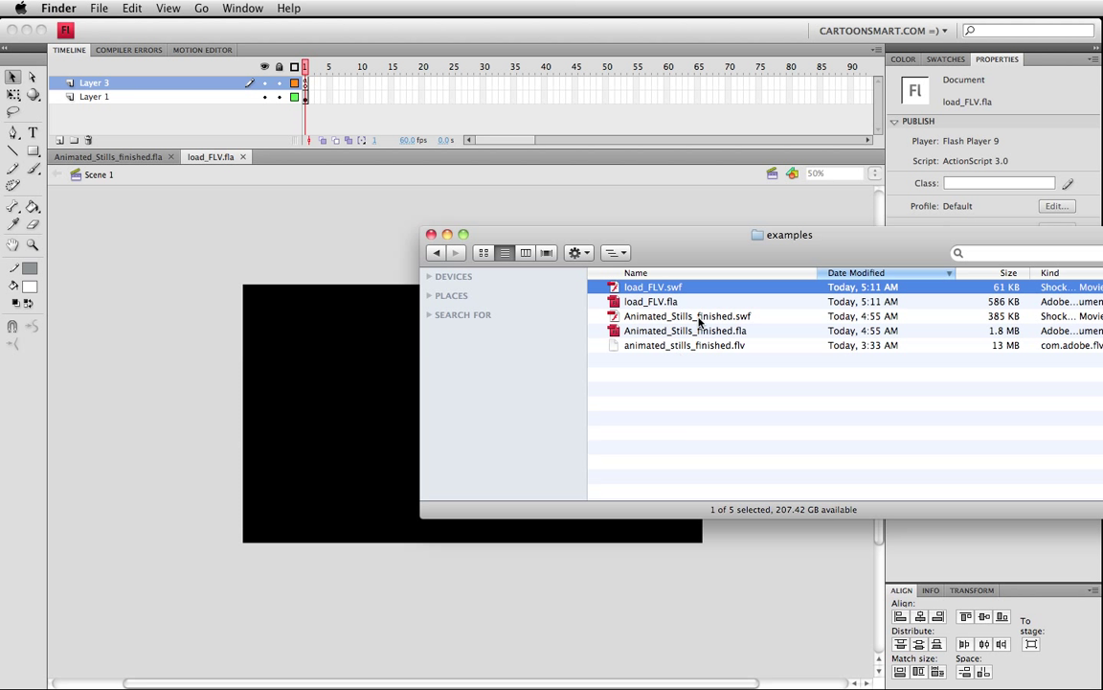
left_click(689, 346, "super")
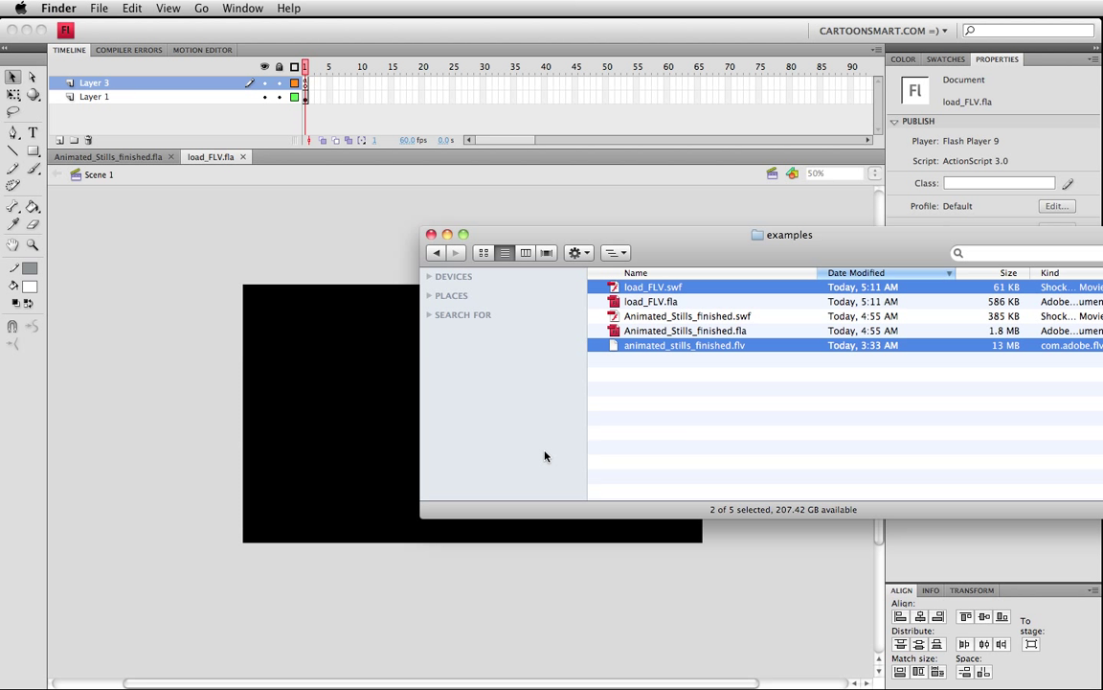
Close load_FLV.fla and publish Animated_Stills_finished.fla with File > Publish
left_click(244, 157)
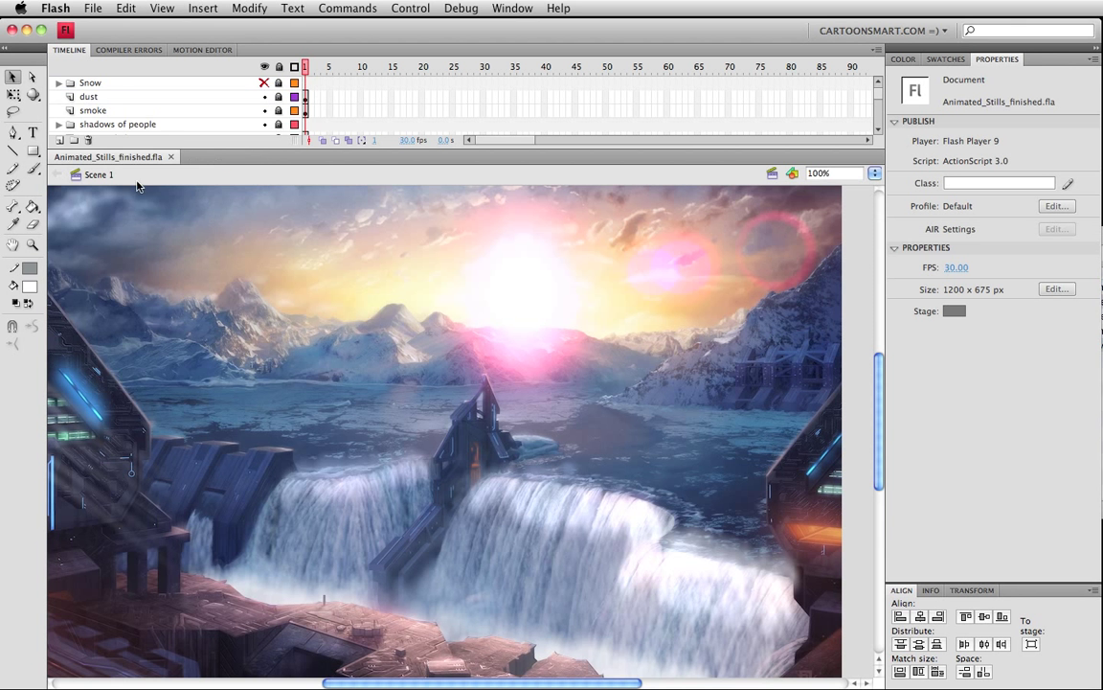
left_click(95, 7)
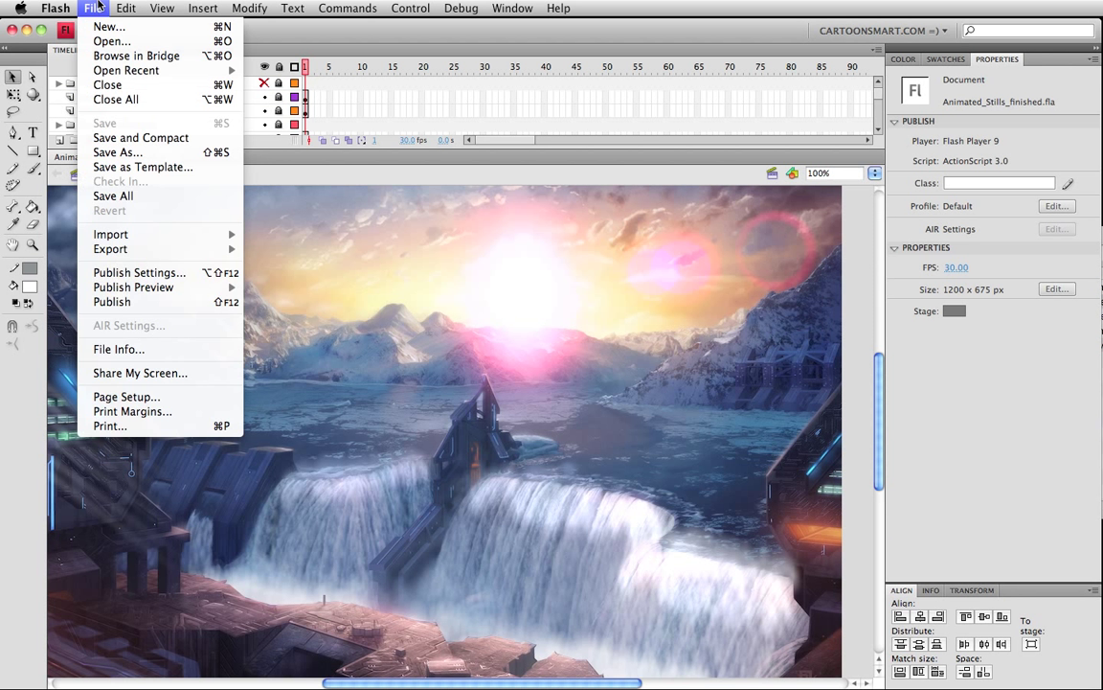
left_click(146, 305)
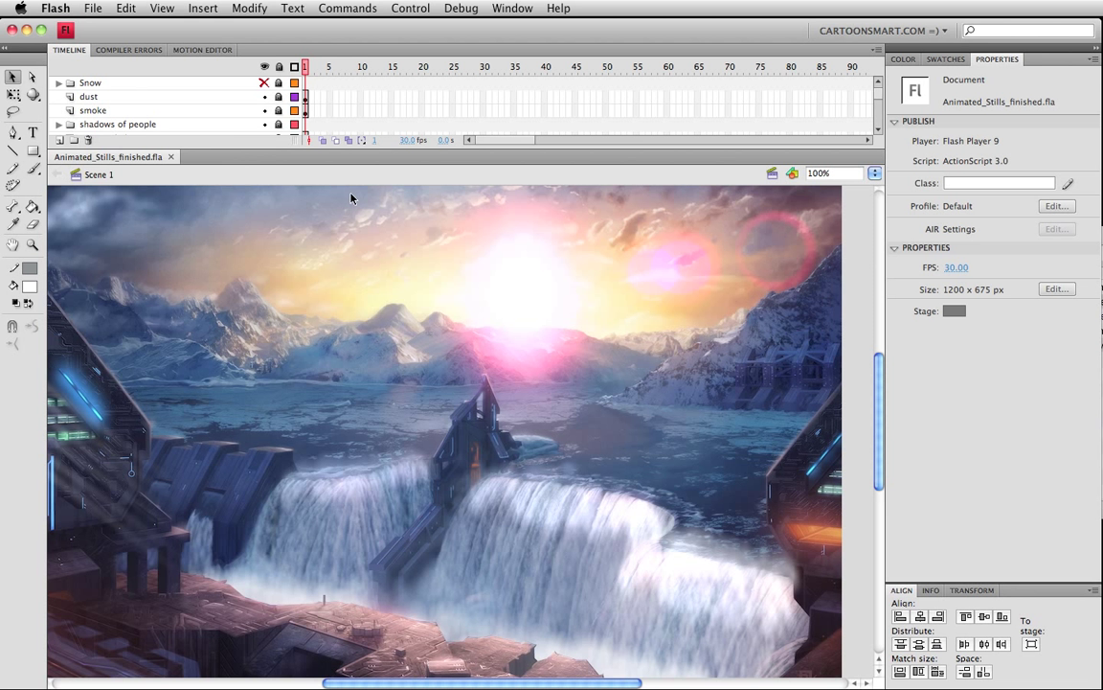
left_click(93, 7)
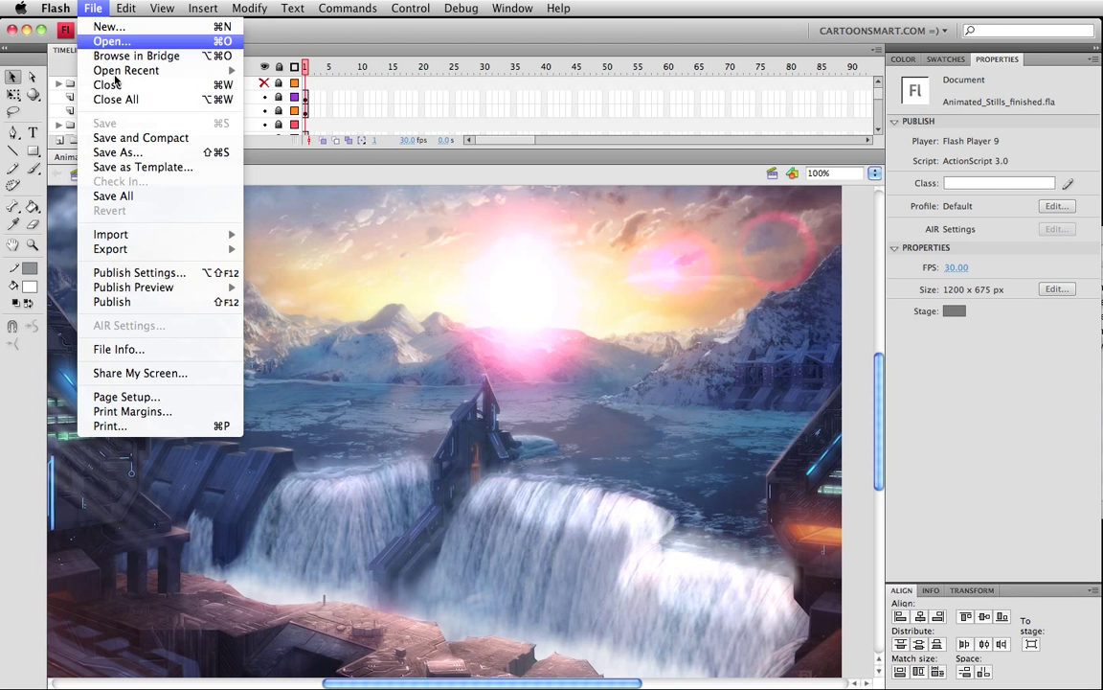
left_click(129, 307)
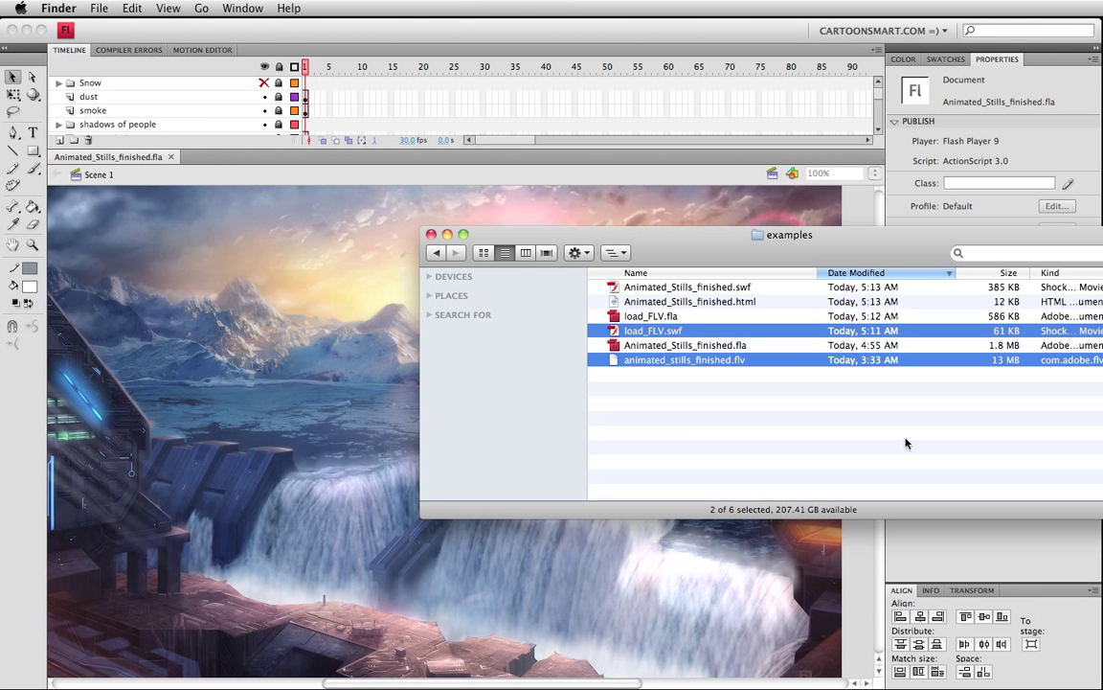
Select the new Animated_Stills_finished.swf and .html files in the examples folder, then close the window
left_click(757, 302)
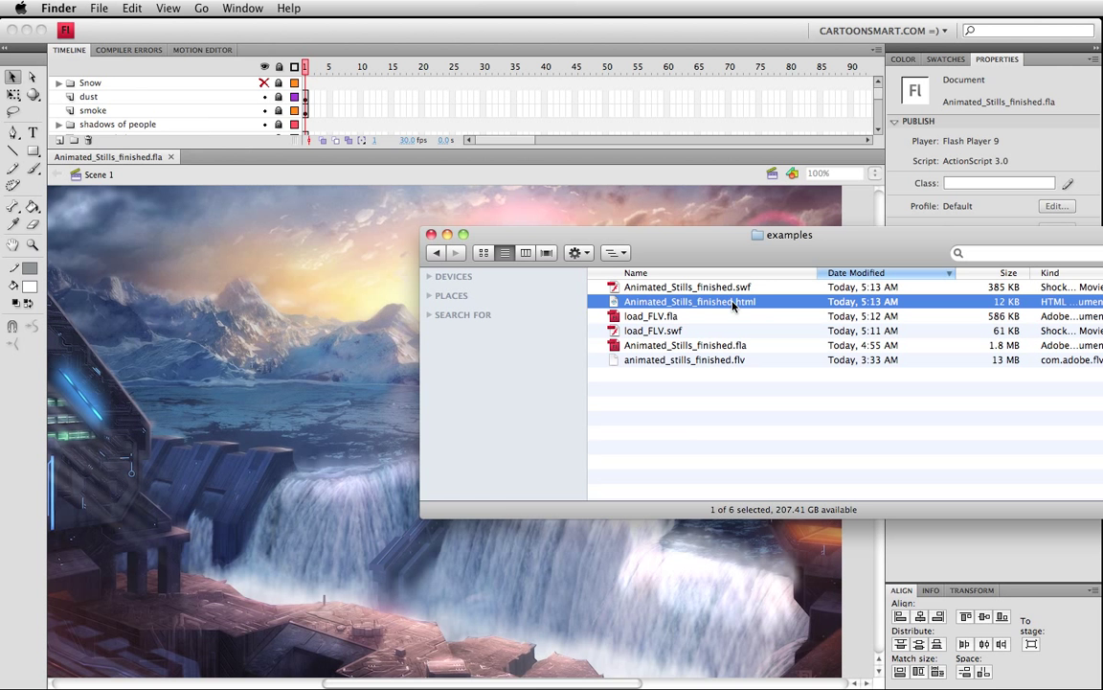
left_click(736, 289)
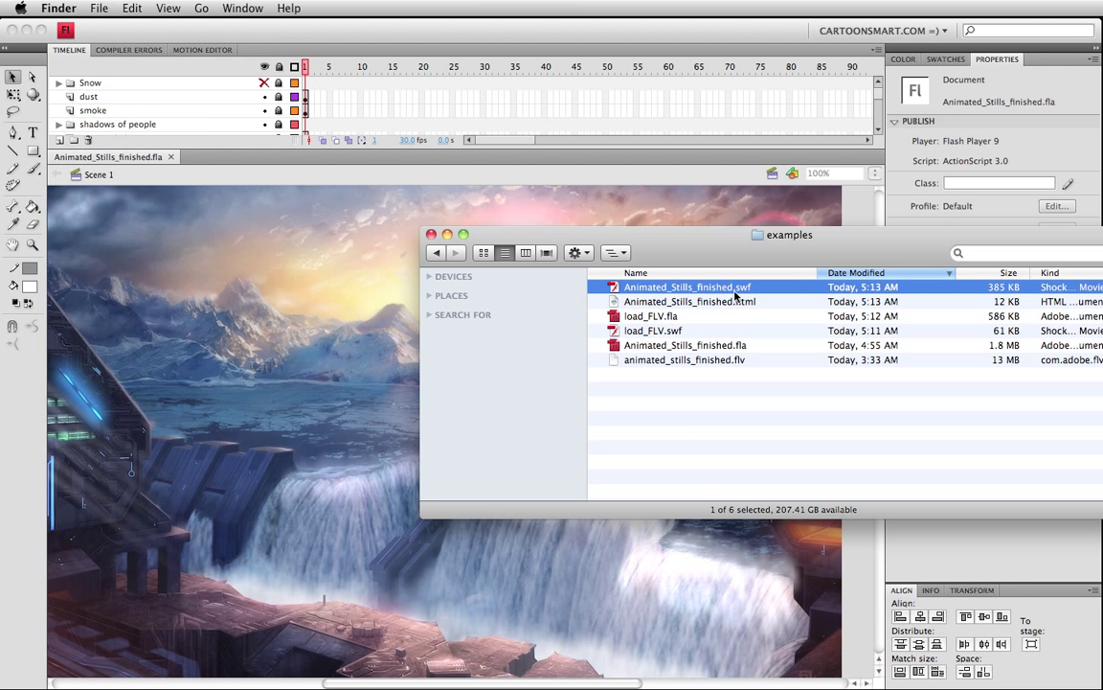
left_click(715, 303, "shift")
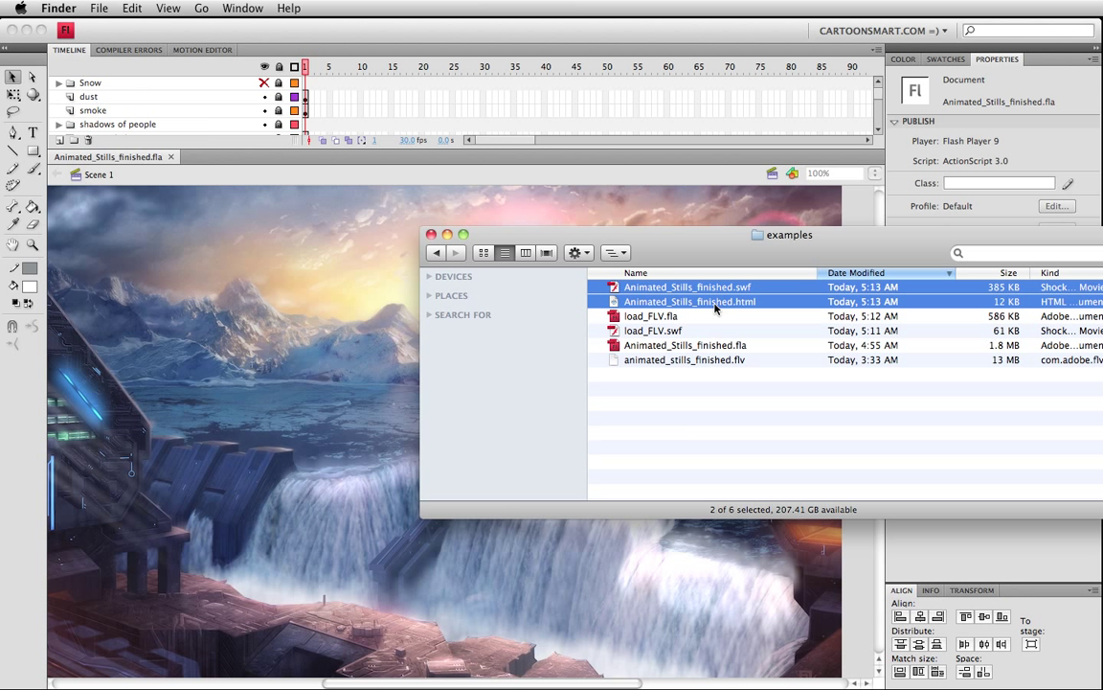
key("super+w")
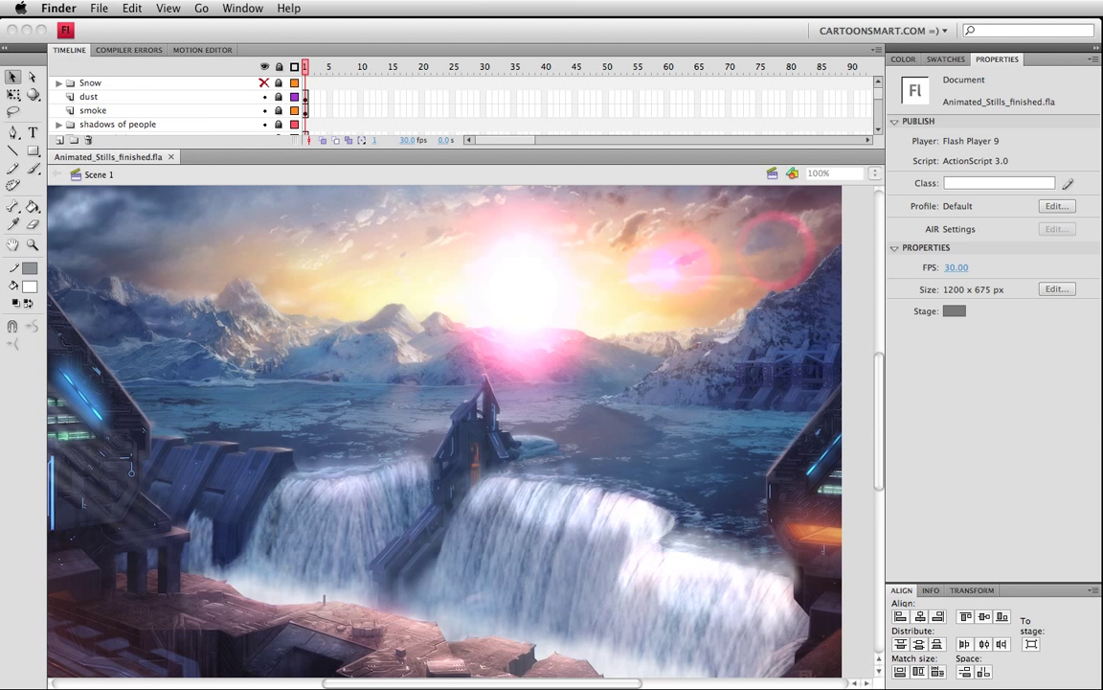
left_click(851, 354)
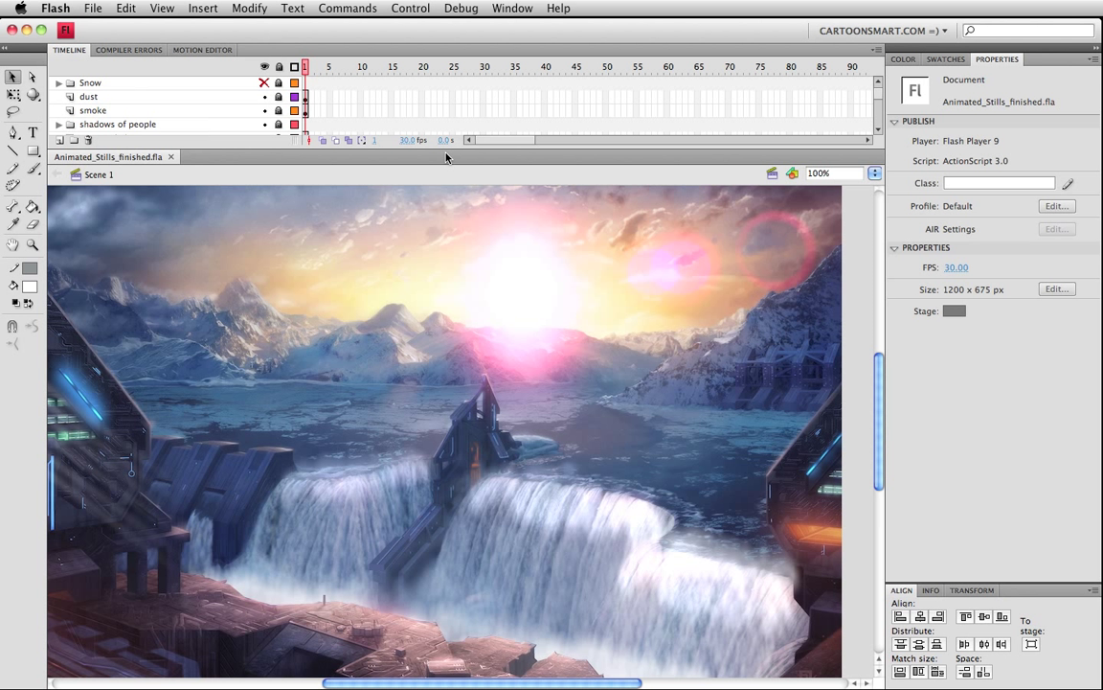
left_click_drag(596, 686, 572, 686)
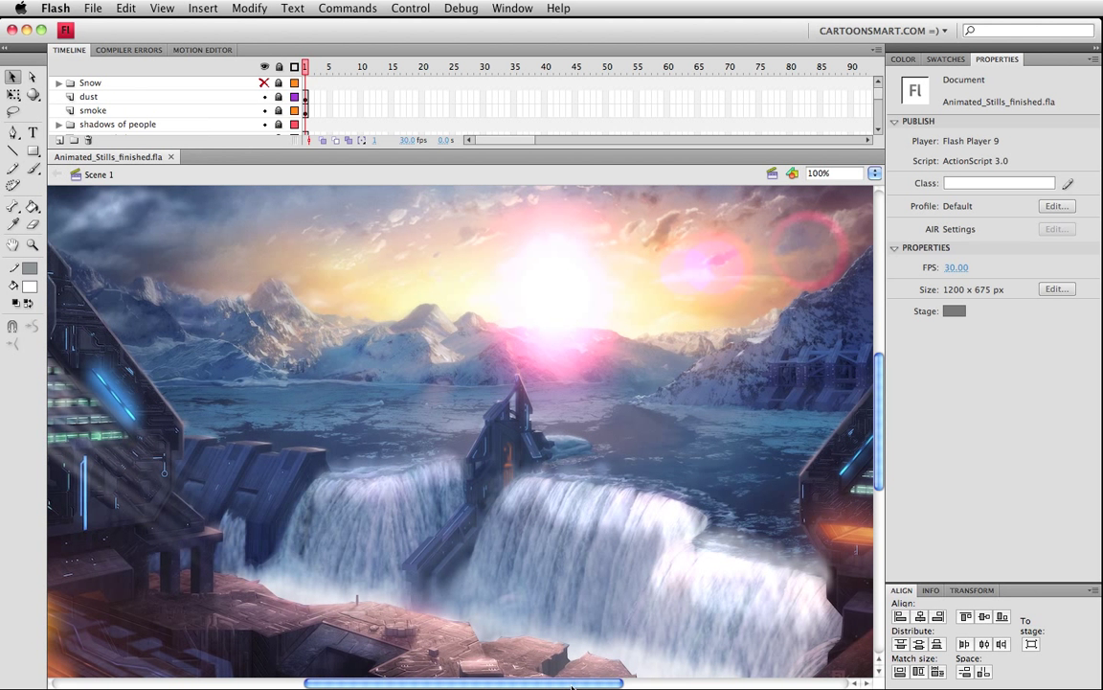
left_click_drag(572, 687, 583, 687)
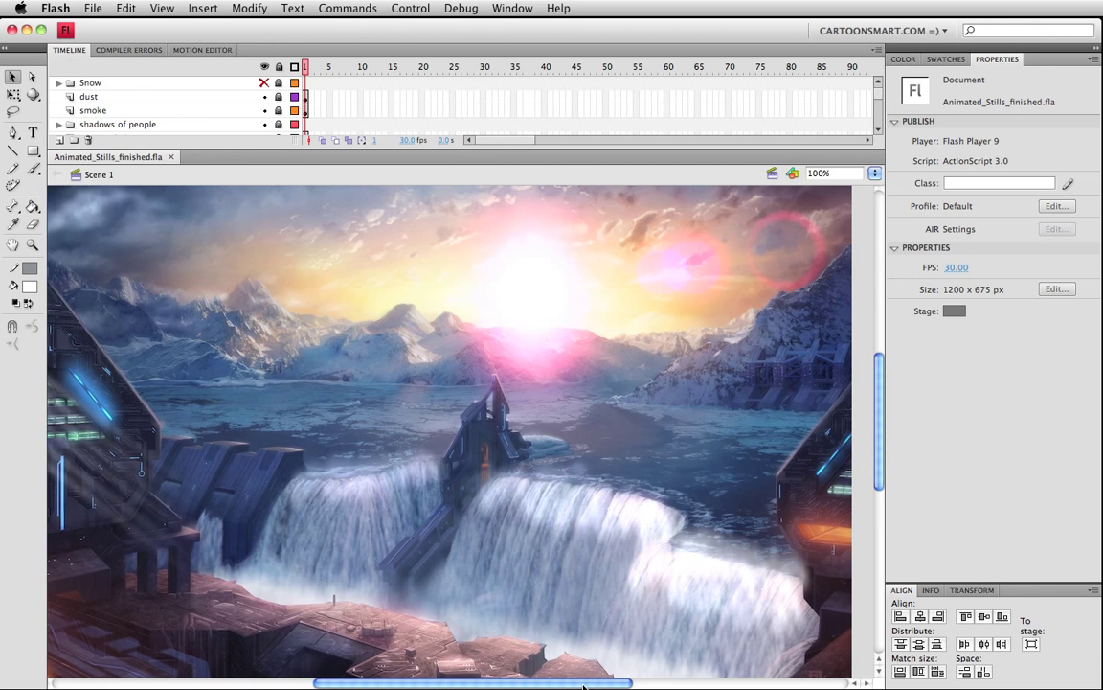